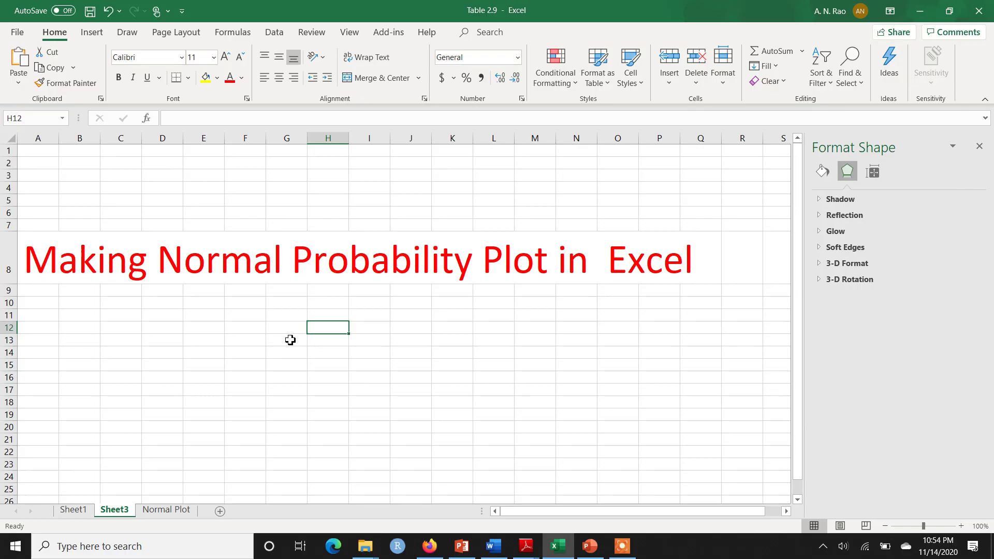
# - Open Sheet1 and examine the Male and Female mathematics score columns
pyautogui.click(81, 514)
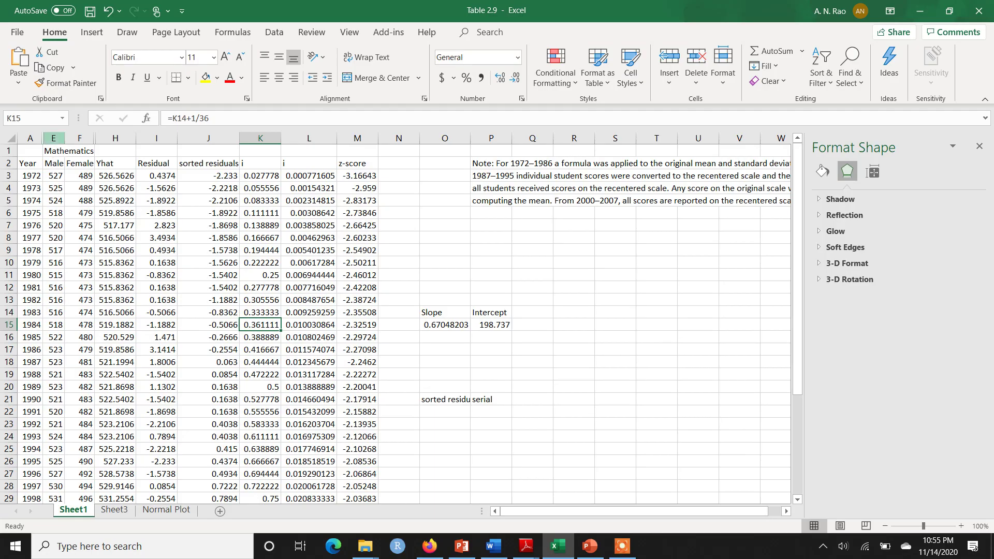
pyautogui.click(53, 138)
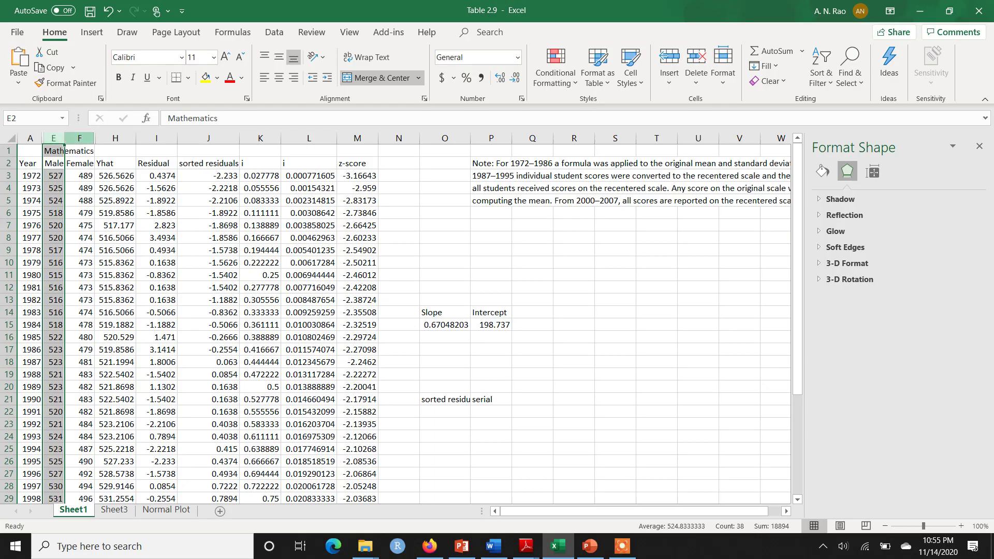
pyautogui.click(81, 139)
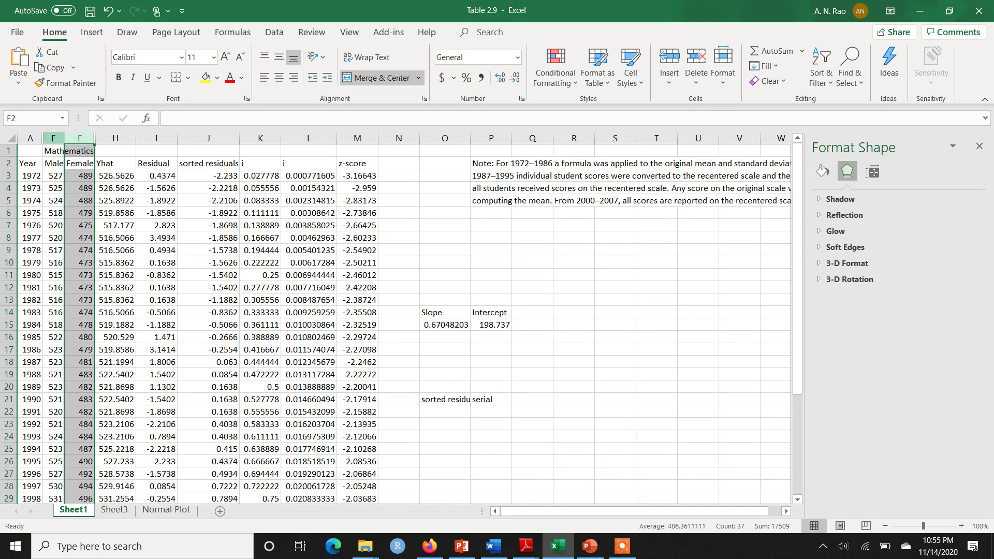
pyautogui.click(54, 138)
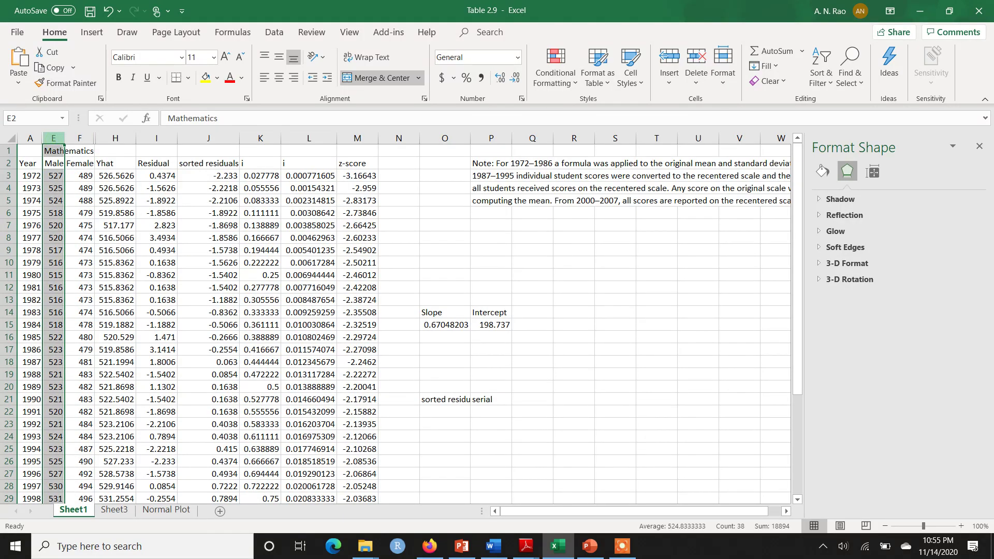
# - Enter the label "Dependent" in O9 and its description "Male Score in Maths (SAT Exam)" in Q9
pyautogui.click(456, 251)
pyautogui.write('D')
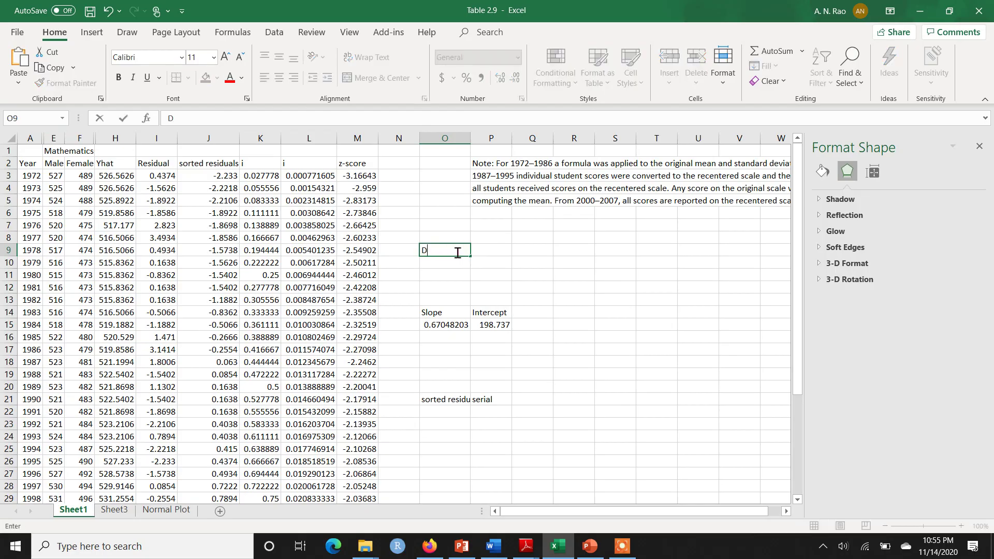
pyautogui.write('ependent')
pyautogui.click(526, 249)
pyautogui.write('Male')
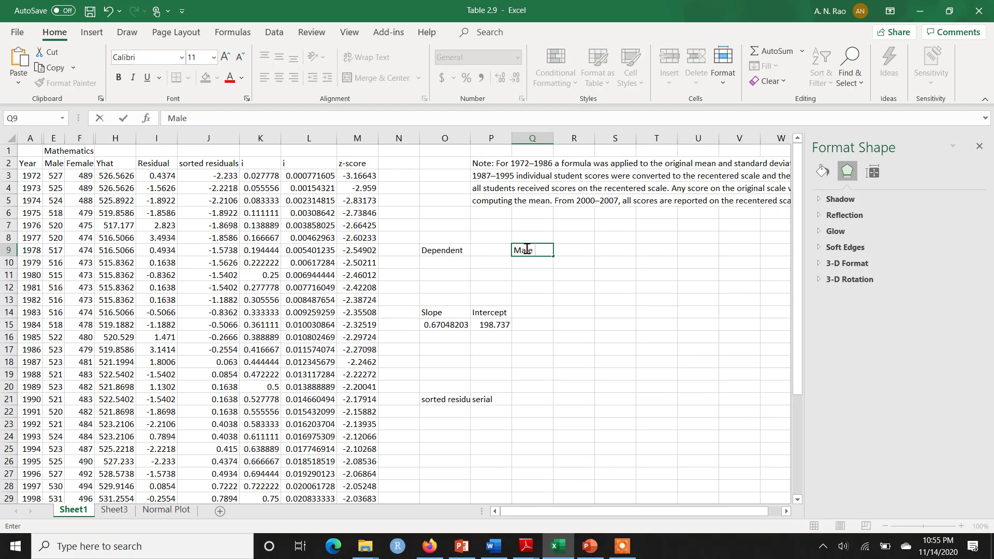
pyautogui.write(' Sco')
pyautogui.write('re in Maths (SAT ')
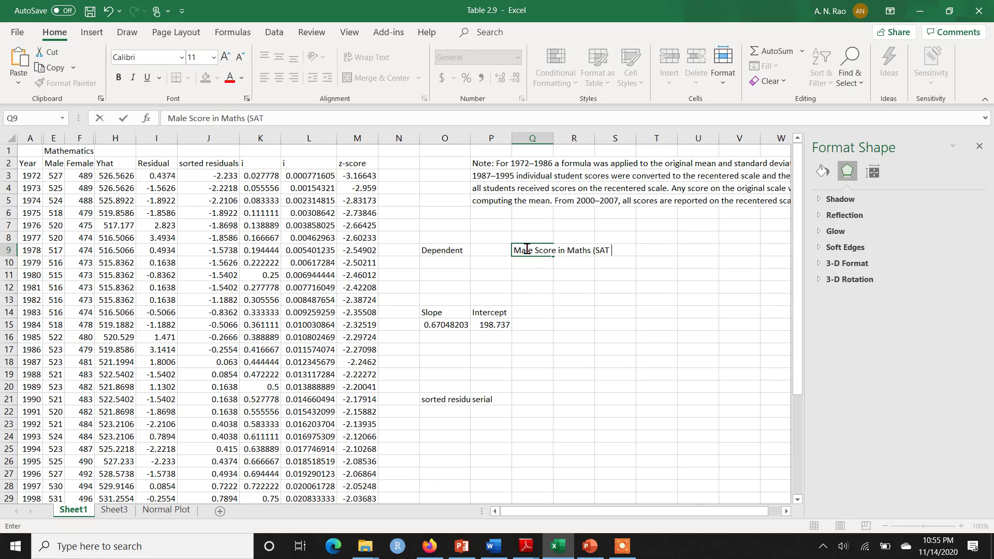
pyautogui.write('Exam)')
# - Enter the label "Independent" in O10 and its description "Females Score in Maths (SAT Exam)" in Q10
pyautogui.click(444, 266)
pyautogui.write('Ind')
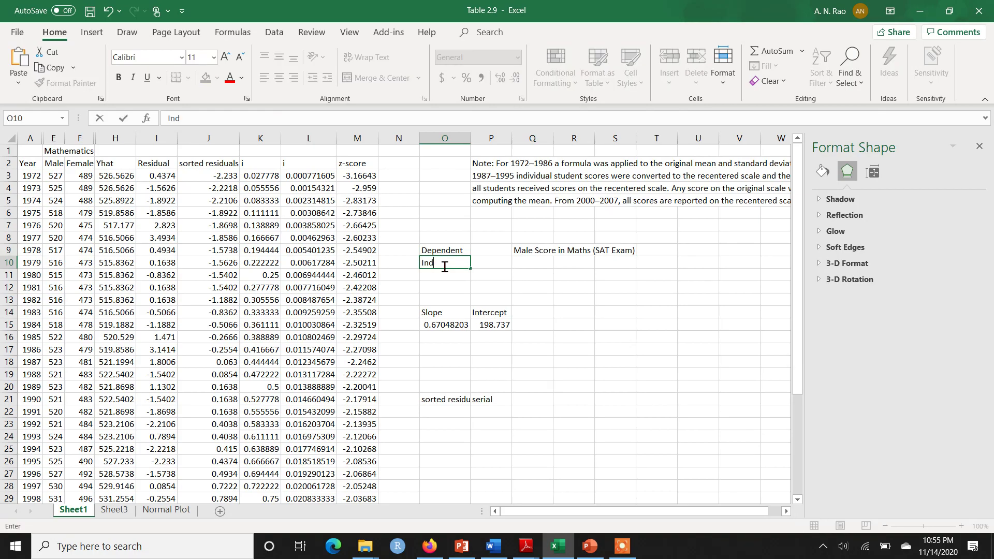
pyautogui.write('ependent')
pyautogui.click(541, 267)
pyautogui.write('F')
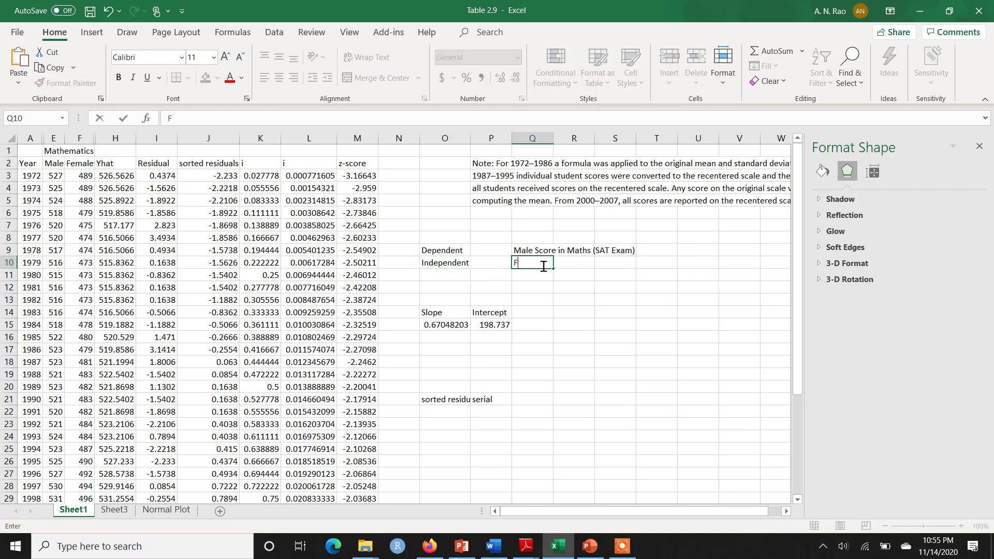
pyautogui.write('emales Score in Maths')
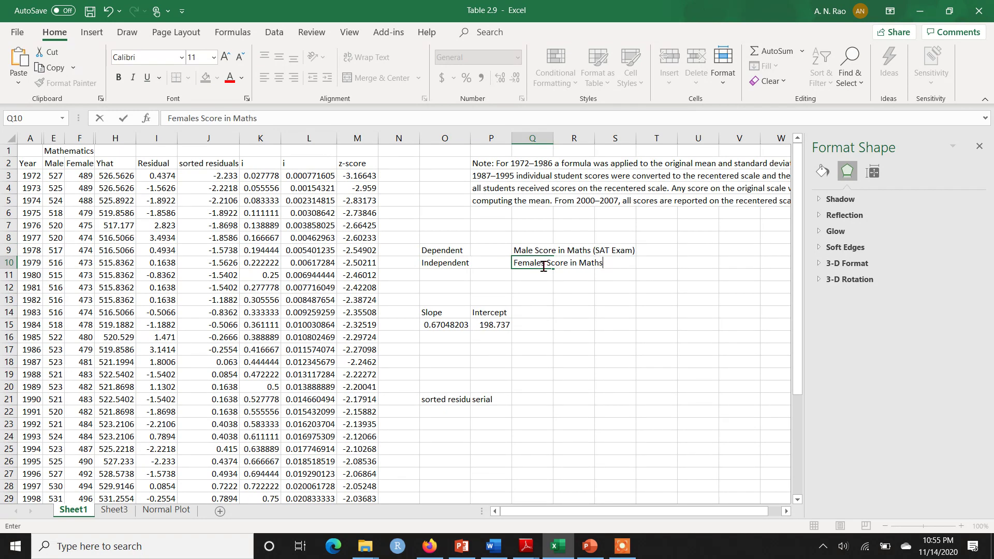
pyautogui.write(' (SAT Exam)')
pyautogui.press('Return')
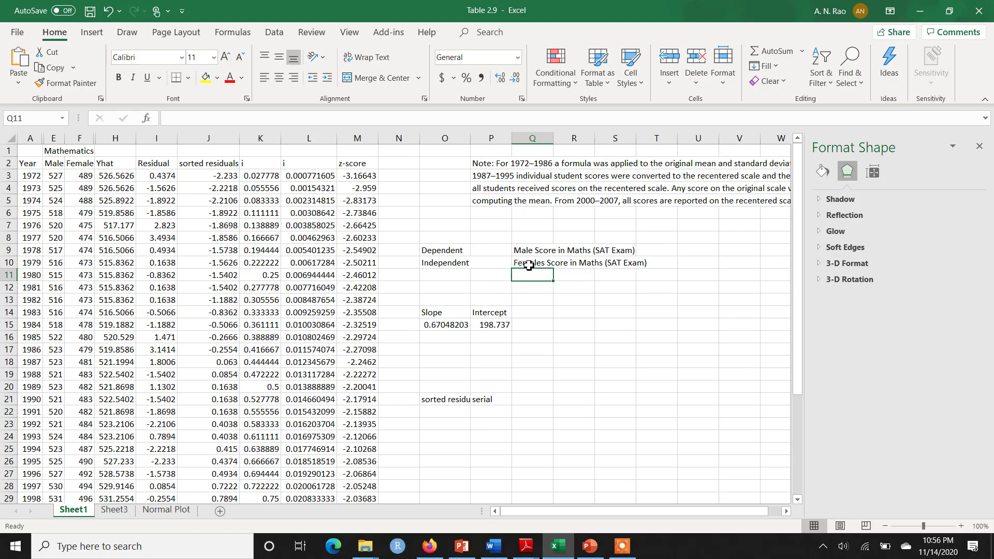
# - Review the first Male and Female scores and inspect the SLOPE and INTERCEPT formulas in O15 and P15
pyautogui.click(58, 176)
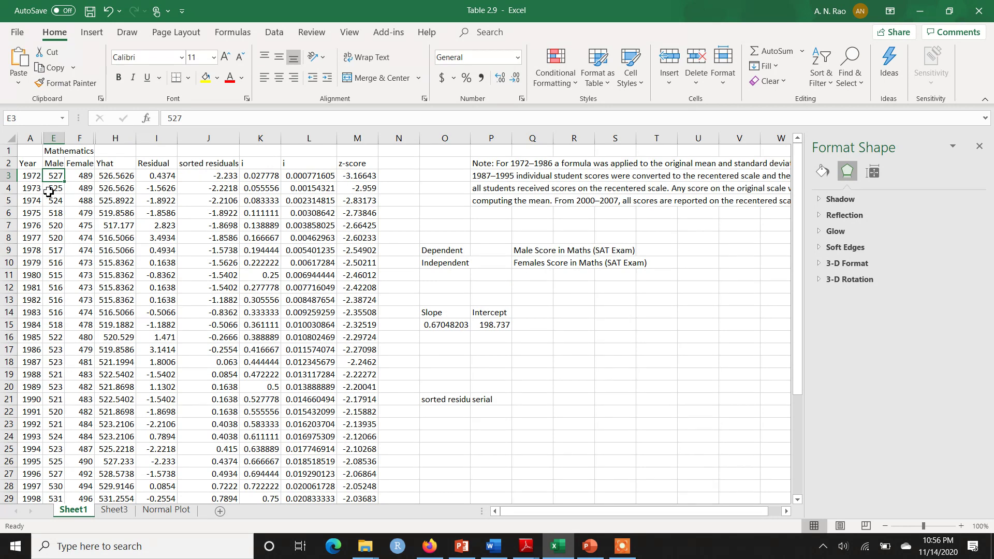
pyautogui.click(85, 176)
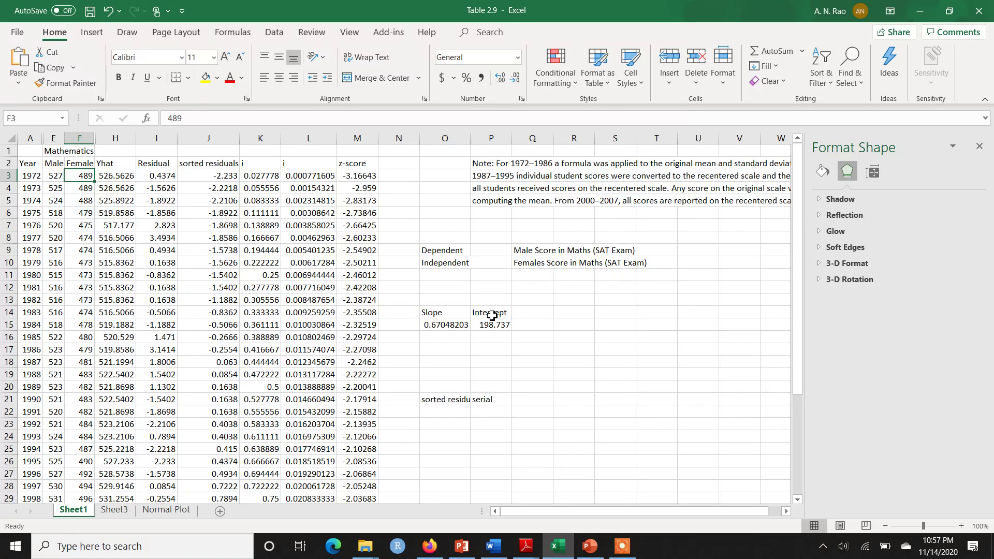
pyautogui.doubleClick(454, 326)
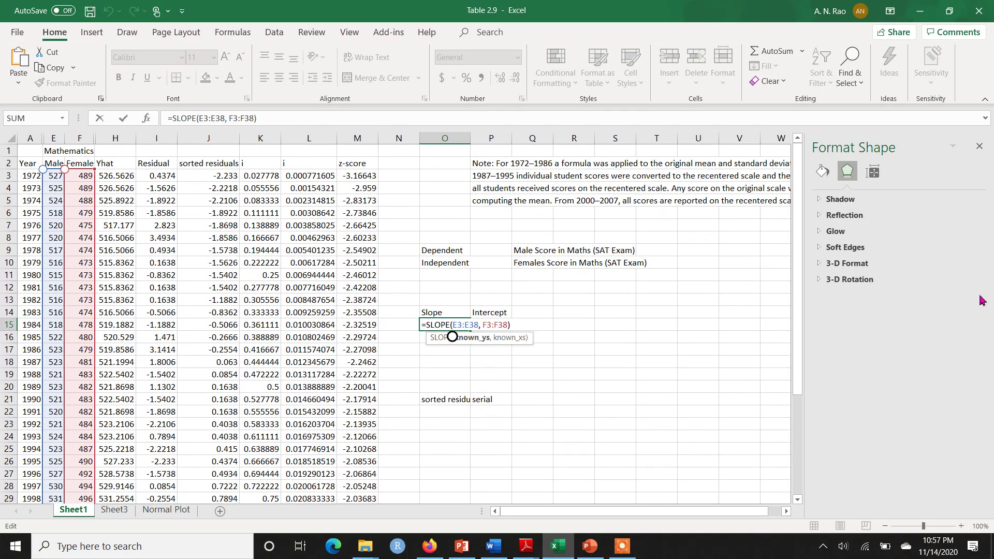
pyautogui.press('Return')
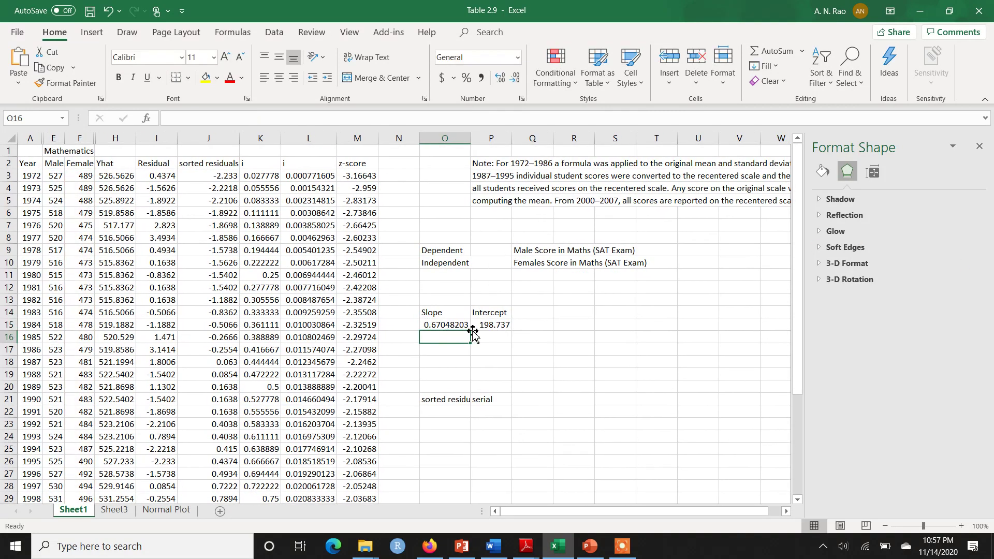
pyautogui.doubleClick(500, 325)
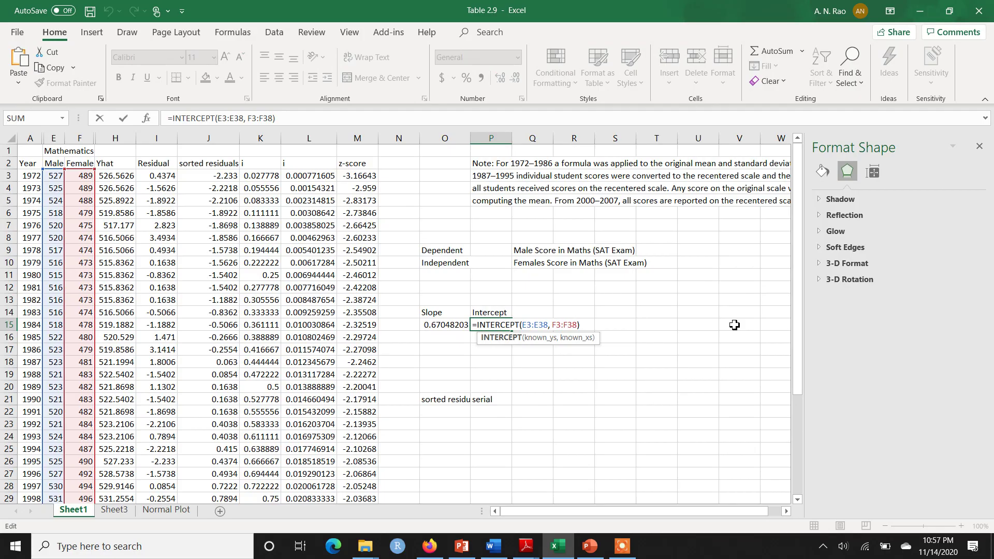
pyautogui.press('Return')
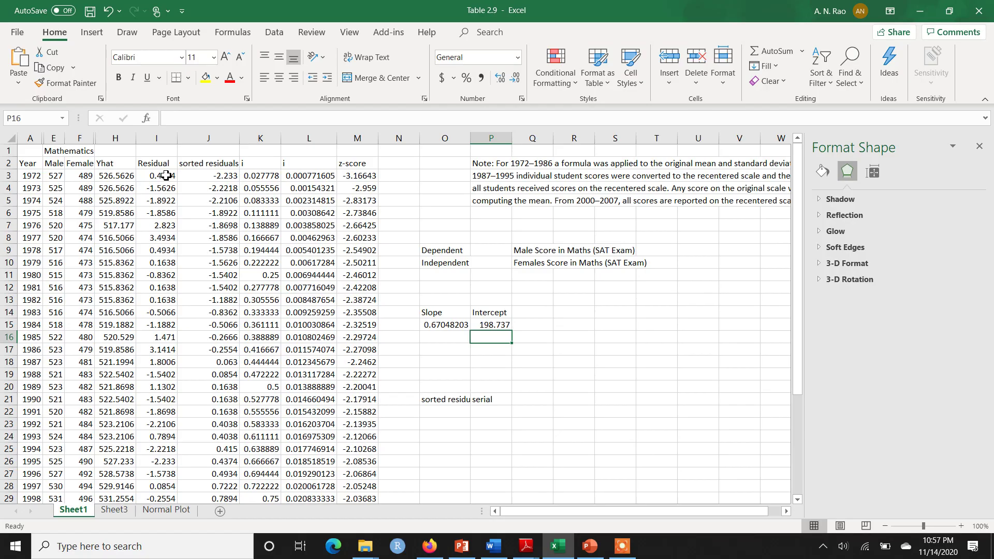
# - Inspect the formula behind the first predicted value in the Yhat column, cell H3
pyautogui.click(154, 165)
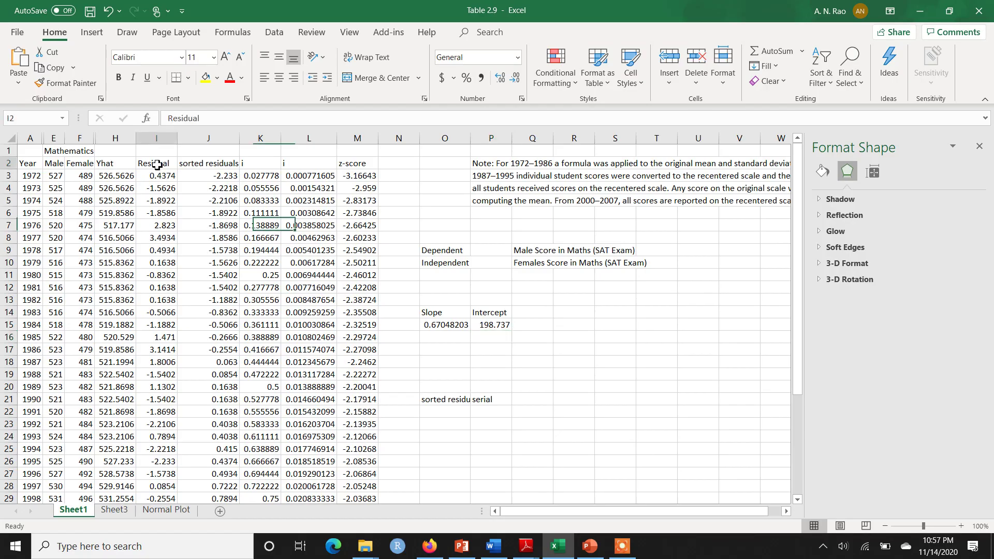
pyautogui.click(112, 162)
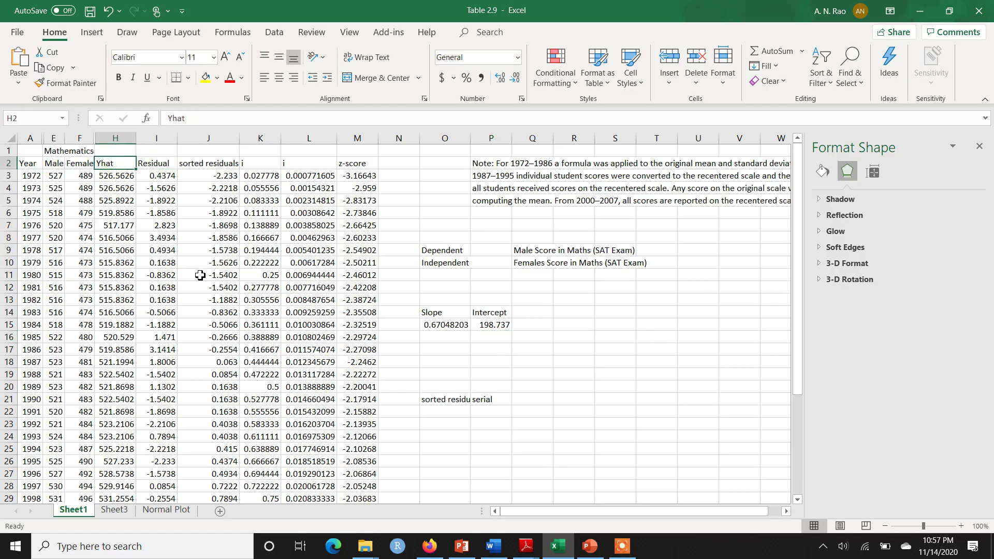
pyautogui.keyDown('ctrl'); pyautogui.scroll(4, 200, 275); pyautogui.keyUp('ctrl')
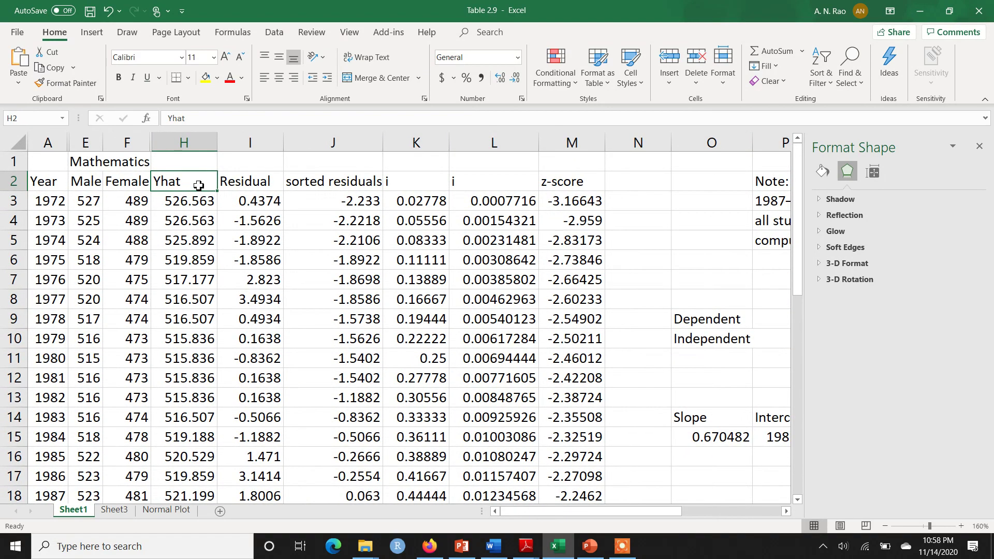
pyautogui.doubleClick(205, 207)
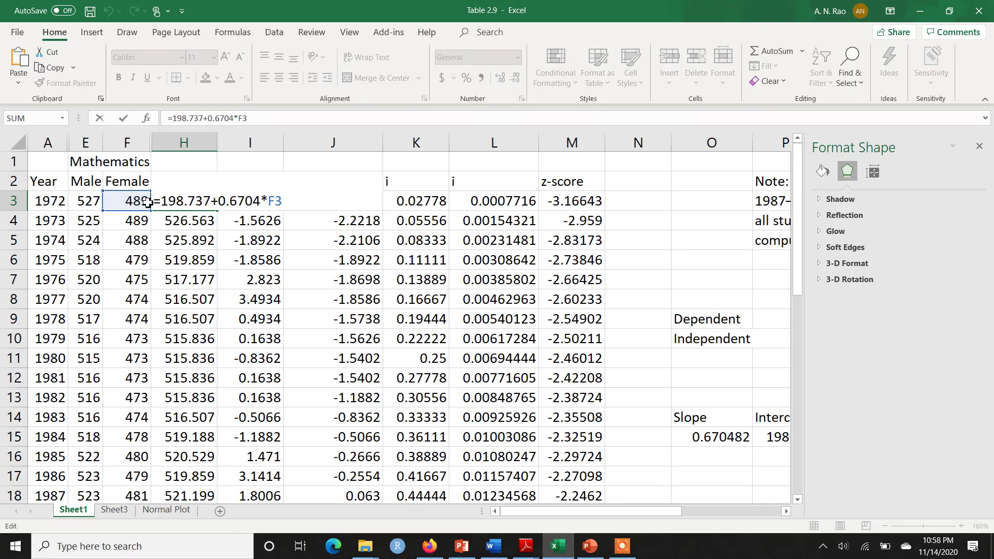
pyautogui.press('Return')
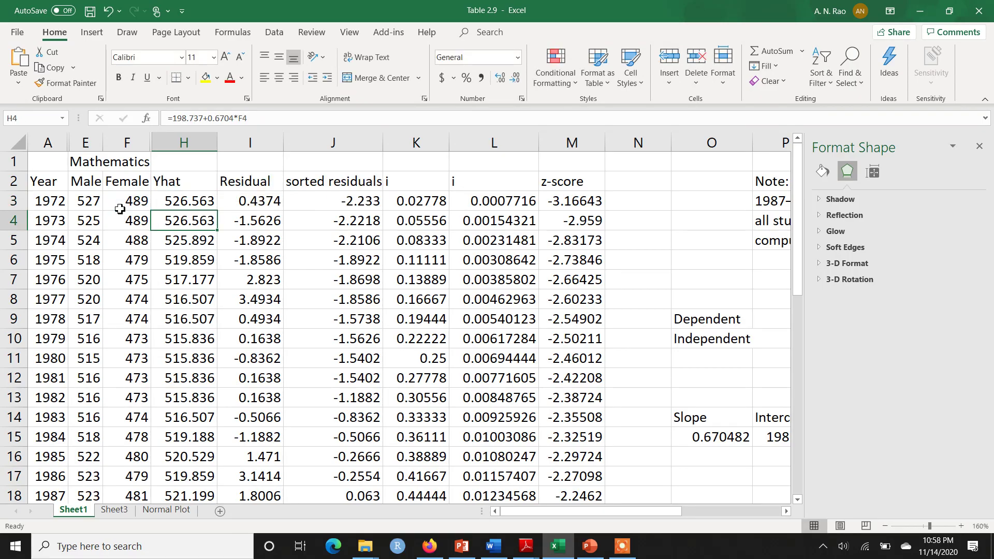
pyautogui.rightClick(201, 200)
pyautogui.click(228, 212)
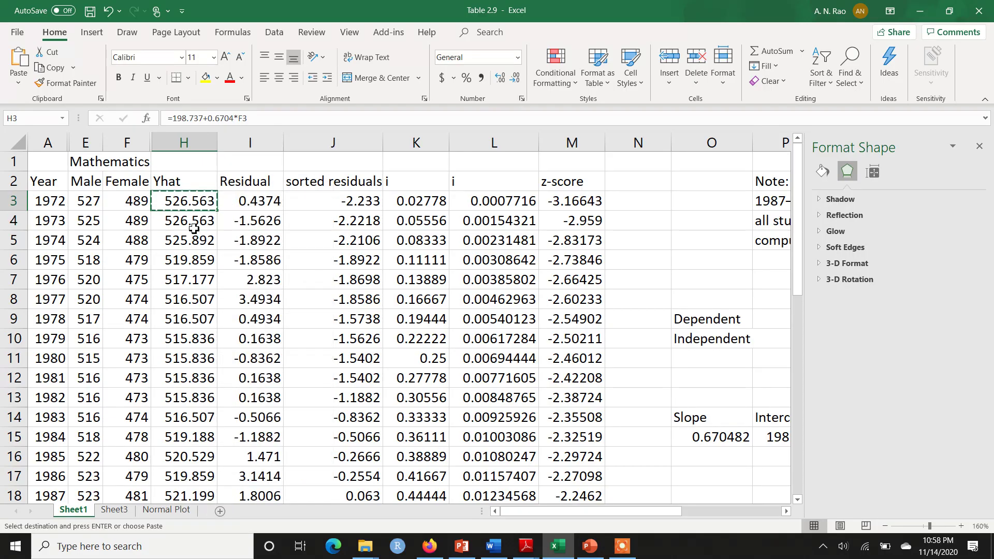
pyautogui.moveTo(195, 224); pyautogui.dragTo(171, 404)
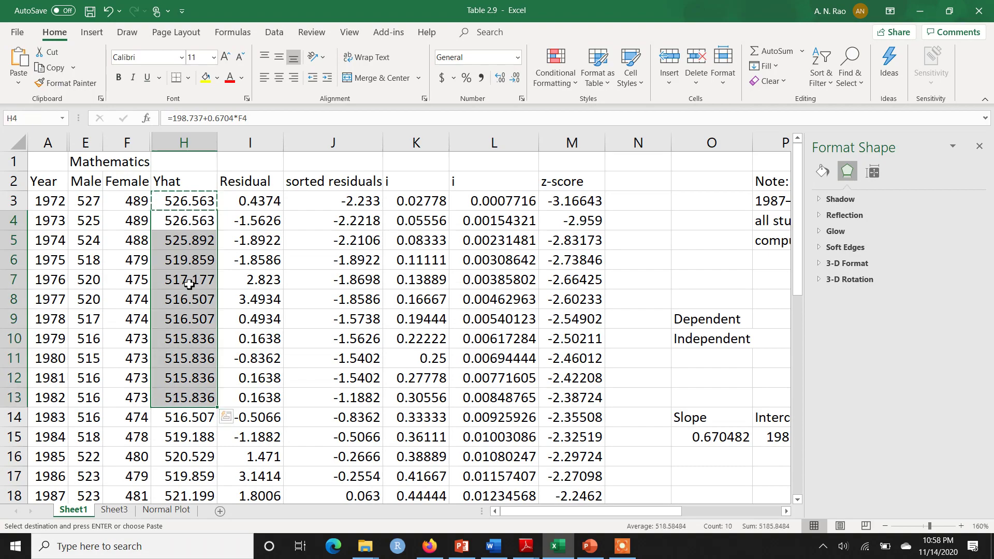
pyautogui.click(192, 267)
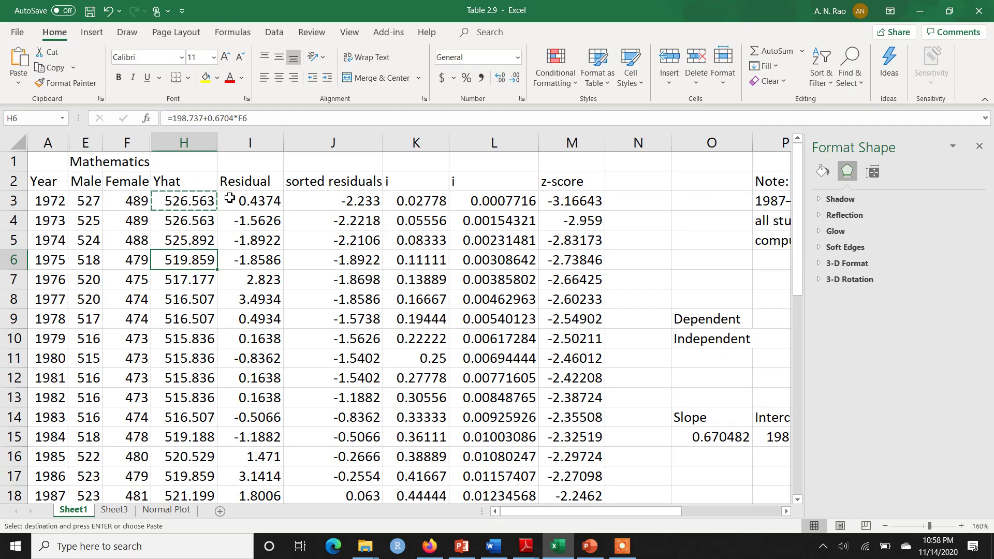
# - Inspect the formula behind the first value in the Residual column, cell I3
pyautogui.click(249, 199)
pyautogui.doubleClick(249, 199)
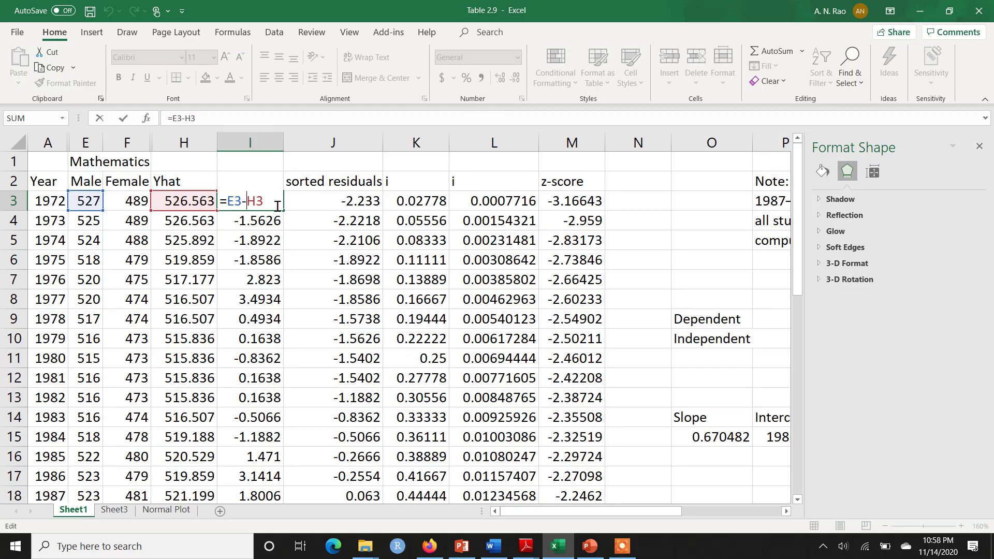
pyautogui.press('Return')
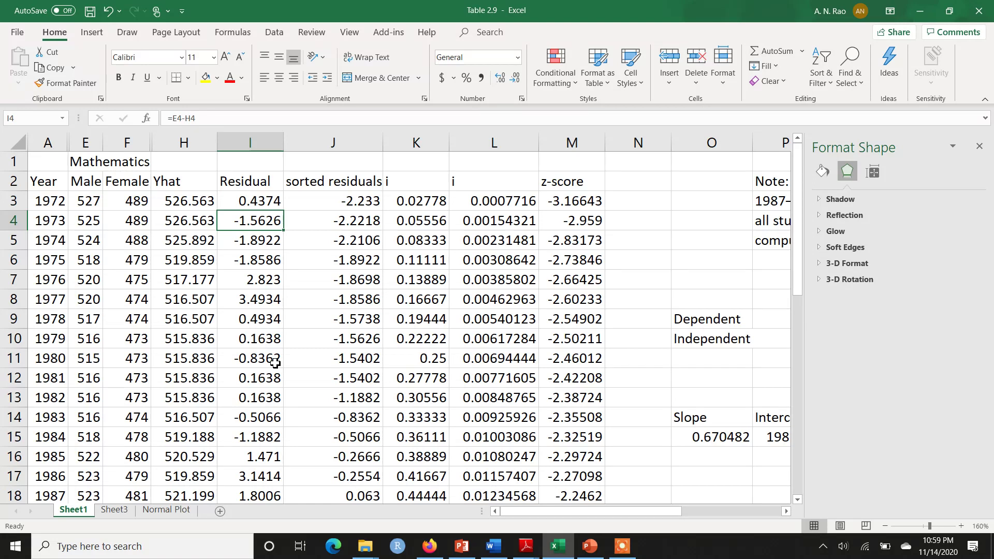
# - Insert an empty column between the Residual and sorted residuals columns
pyautogui.click(252, 147)
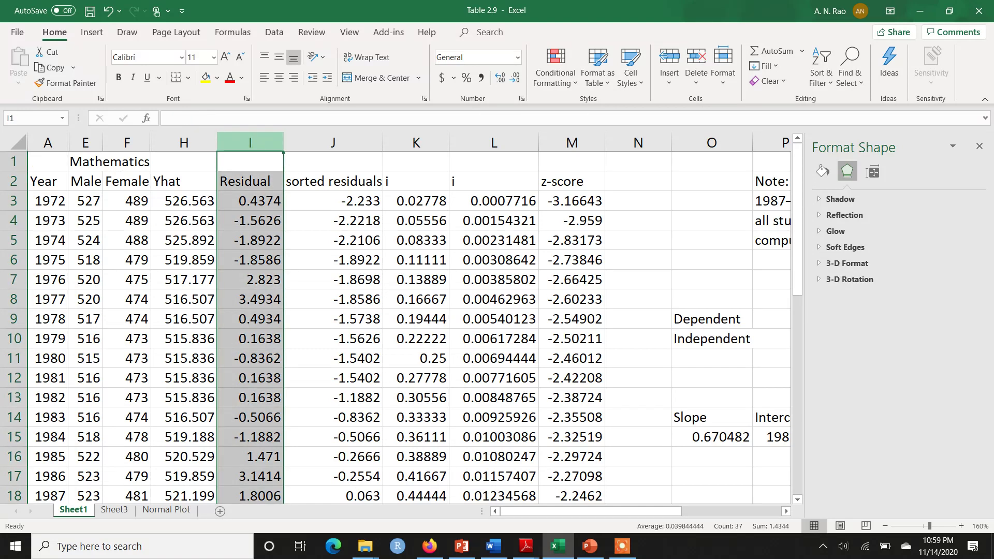
pyautogui.click(362, 215)
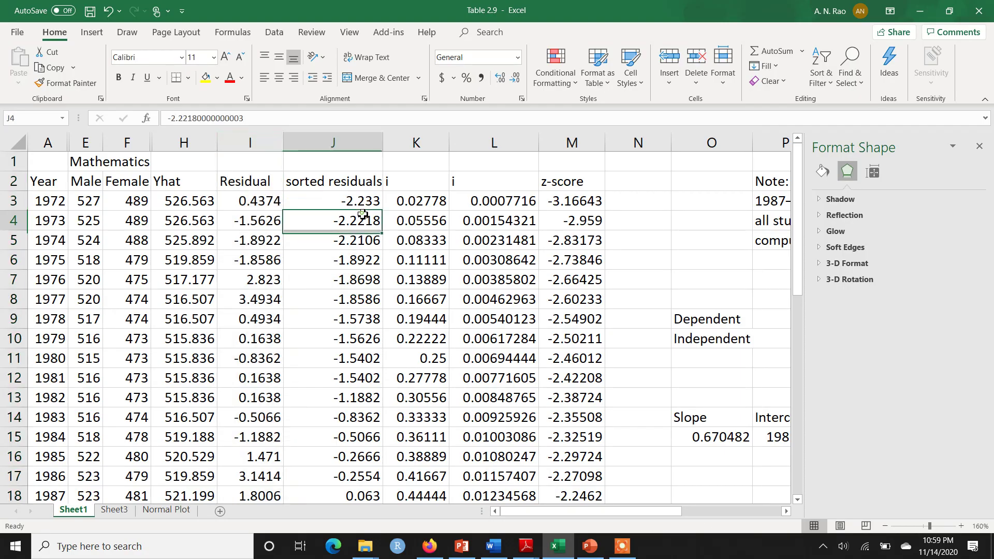
pyautogui.click(334, 145)
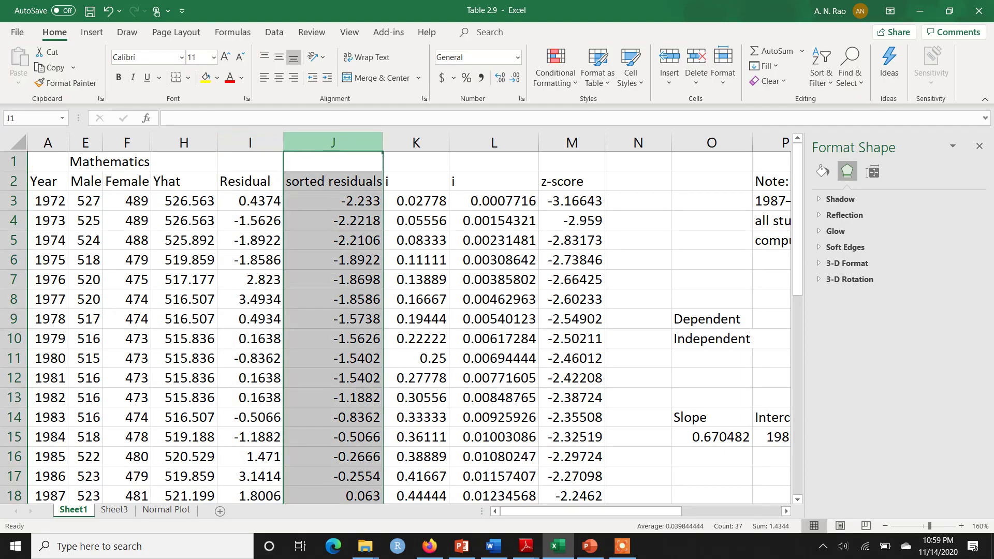
pyautogui.rightClick(335, 146)
pyautogui.click(399, 253)
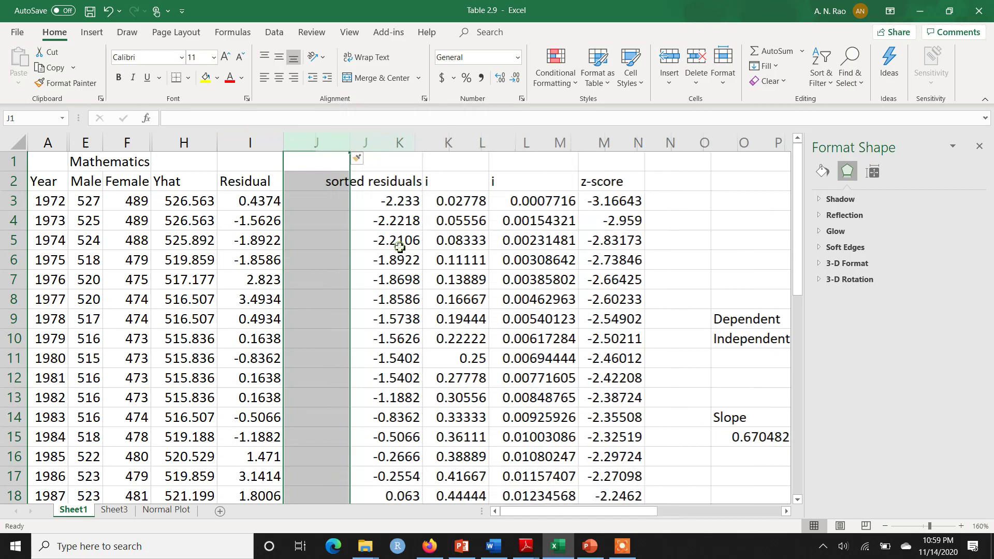
# - Copy the Residual column I into the empty column J as values only and check the formula behind I3
pyautogui.click(261, 243)
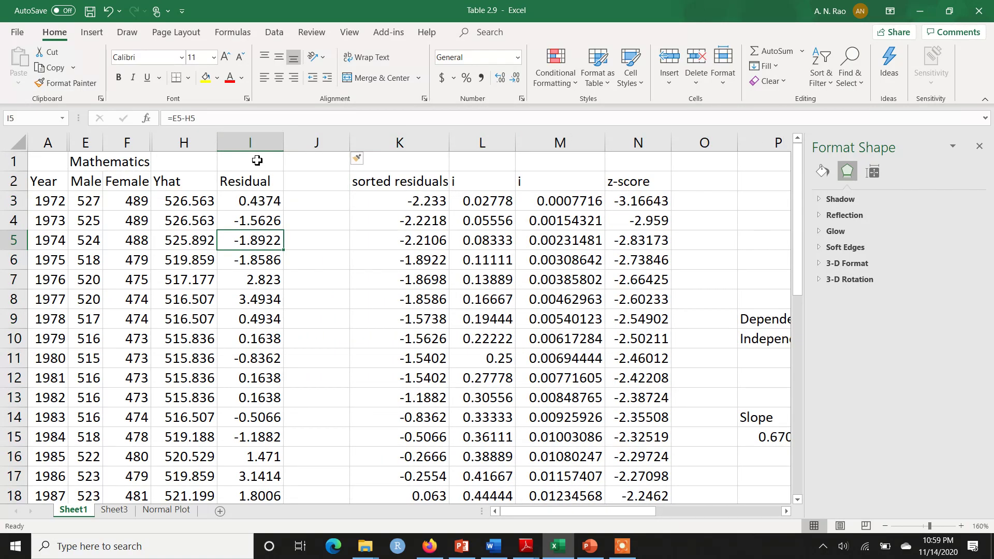
pyautogui.click(250, 142)
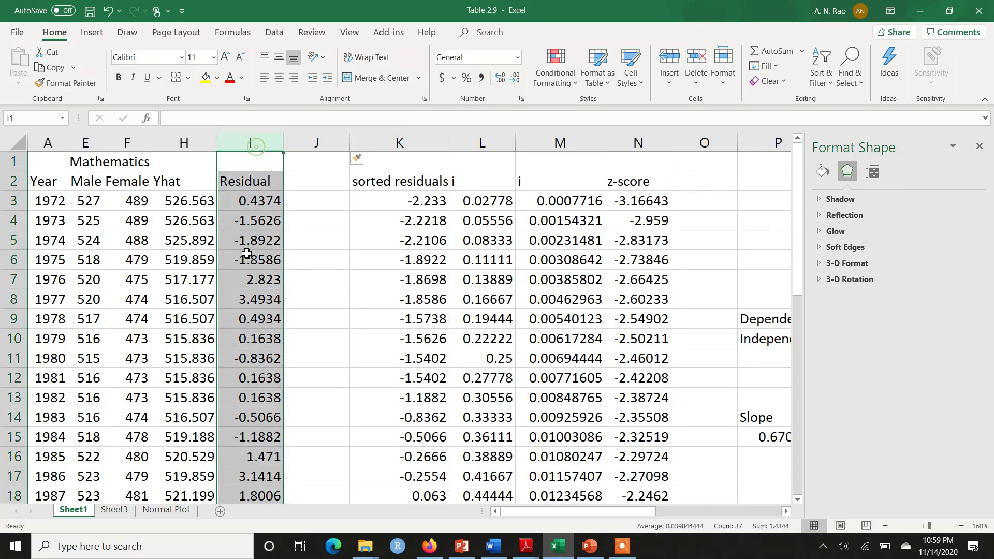
pyautogui.rightClick(246, 283)
pyautogui.click(280, 313)
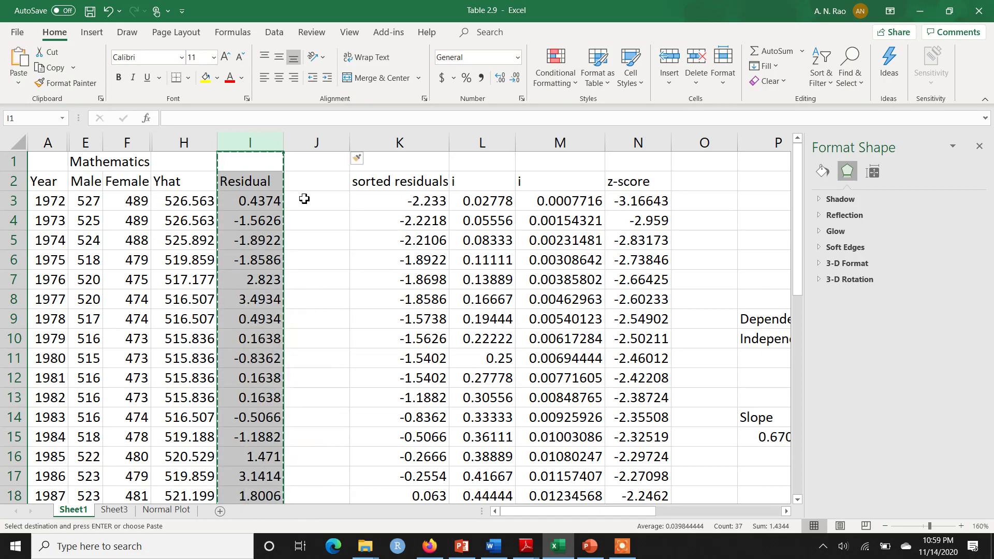
pyautogui.click(317, 165)
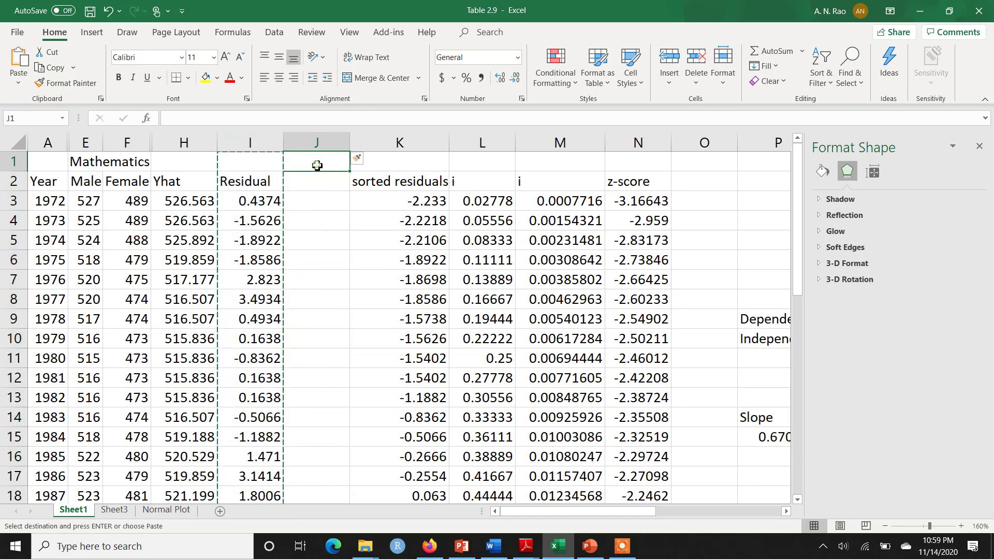
pyautogui.click(19, 80)
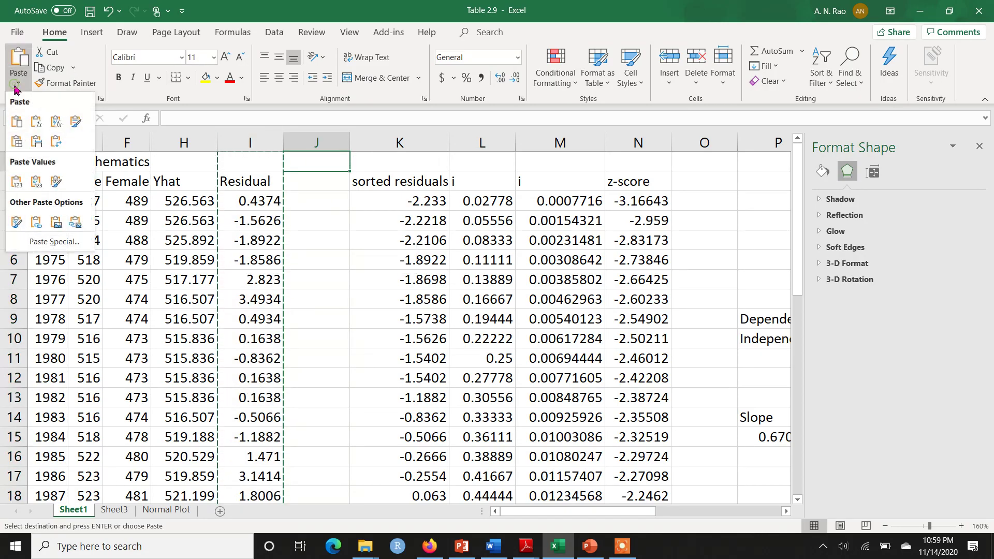
pyautogui.click(16, 182)
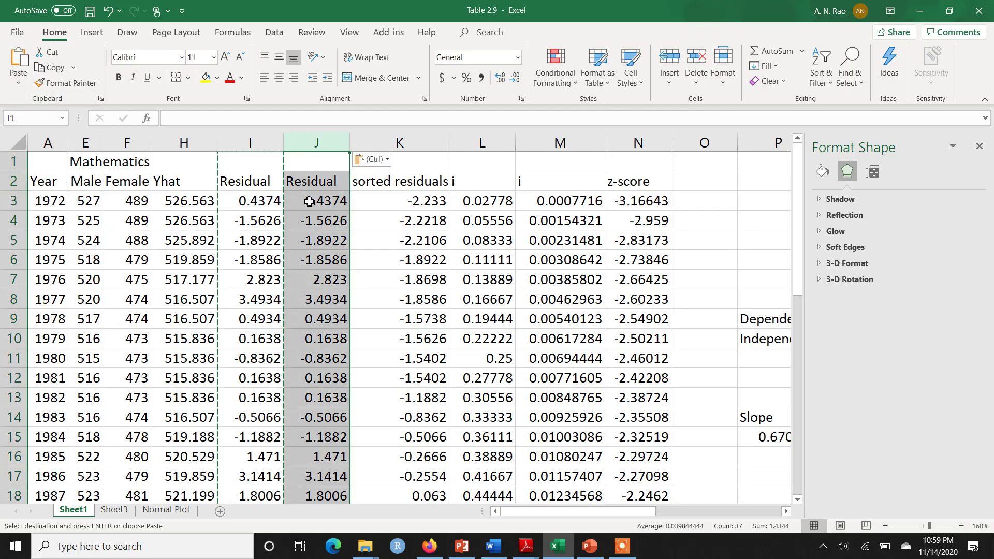
pyautogui.doubleClick(262, 202)
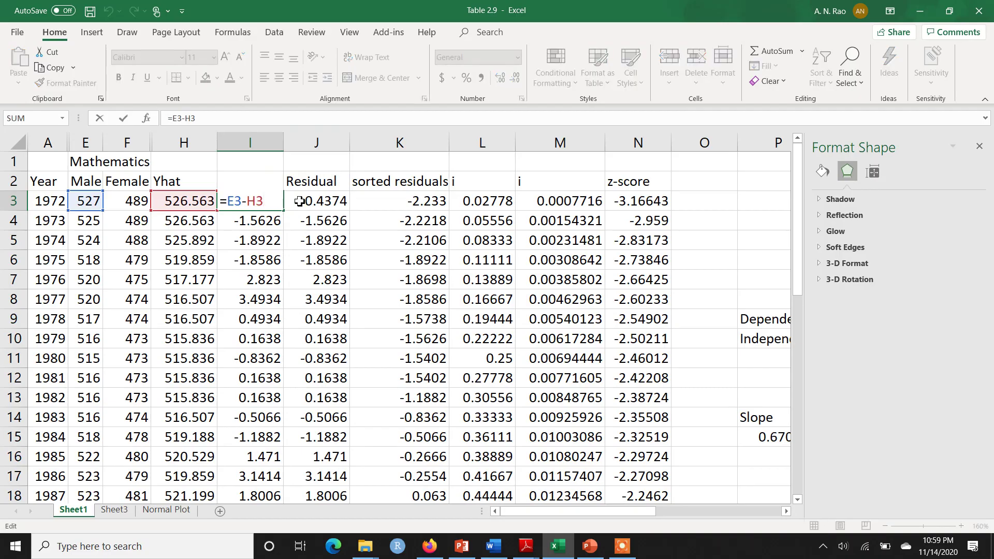
pyautogui.press('Return')
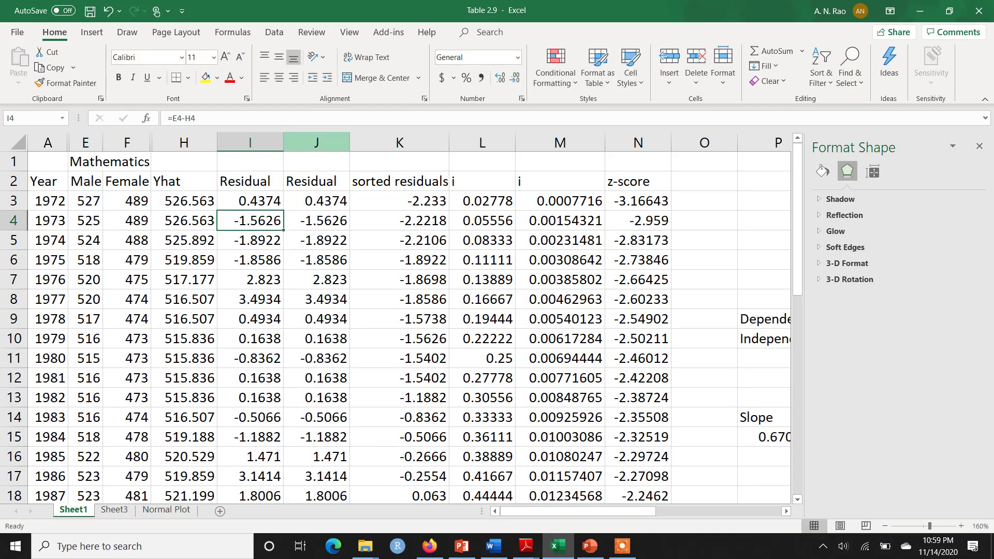
# - Insert an empty column after column I and paste a regular copy of the Residual column, formulas included, into it
pyautogui.click(326, 145)
pyautogui.rightClick(325, 145)
pyautogui.click(400, 253)
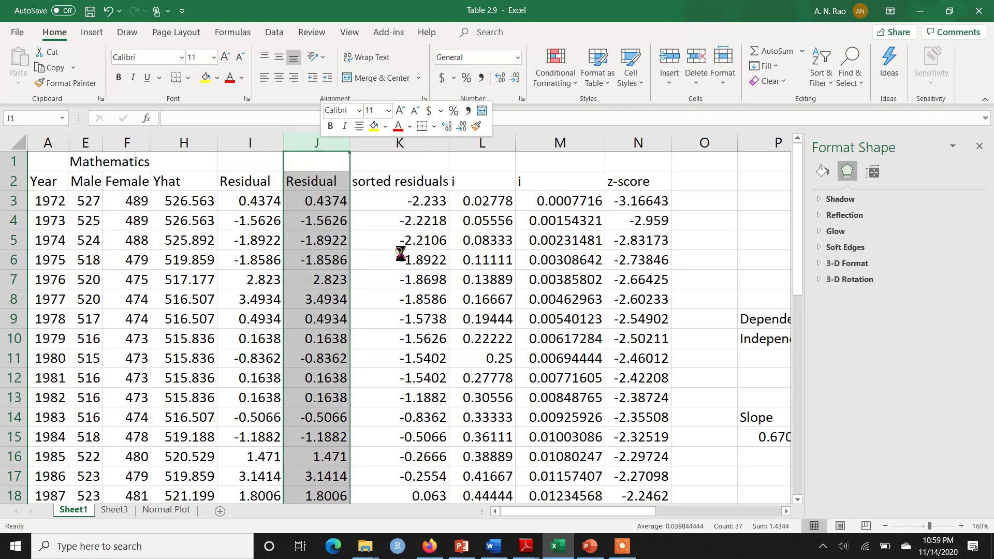
pyautogui.click(250, 142)
pyautogui.rightClick(254, 141)
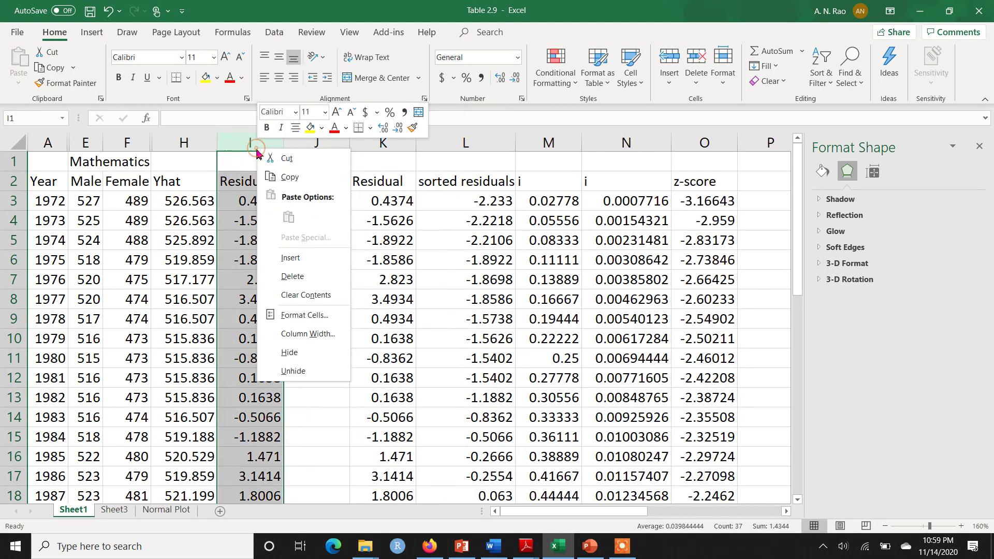
pyautogui.click(300, 177)
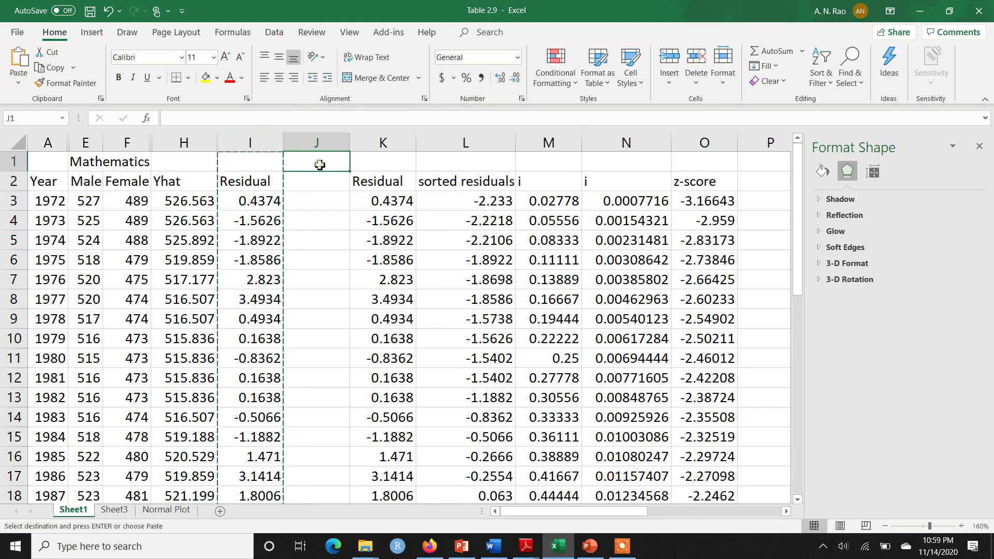
pyautogui.click(318, 163)
pyautogui.hotkey('ctrl', 'v')
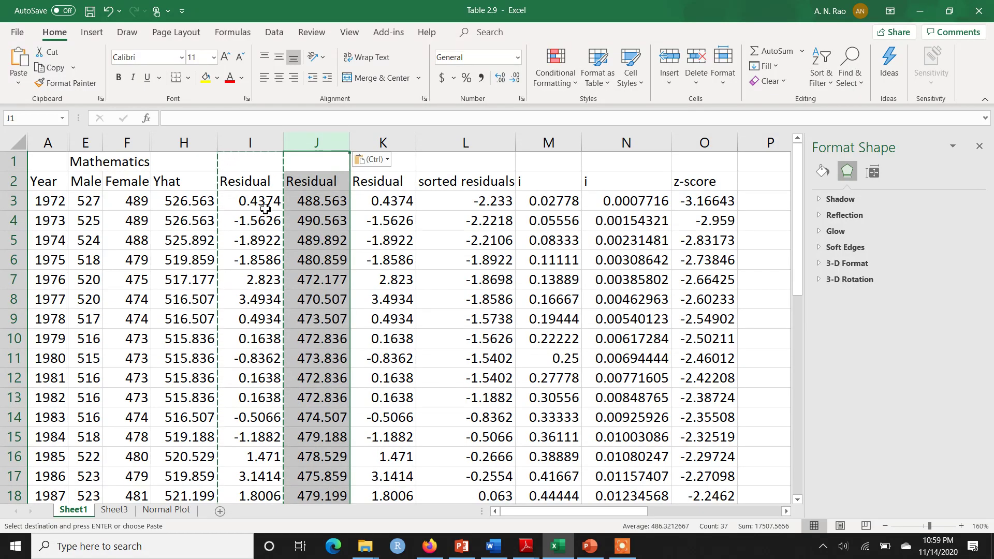
# - Inspect the formula in J3 of the regular Residual copy and delete that column
pyautogui.doubleClick(317, 201)
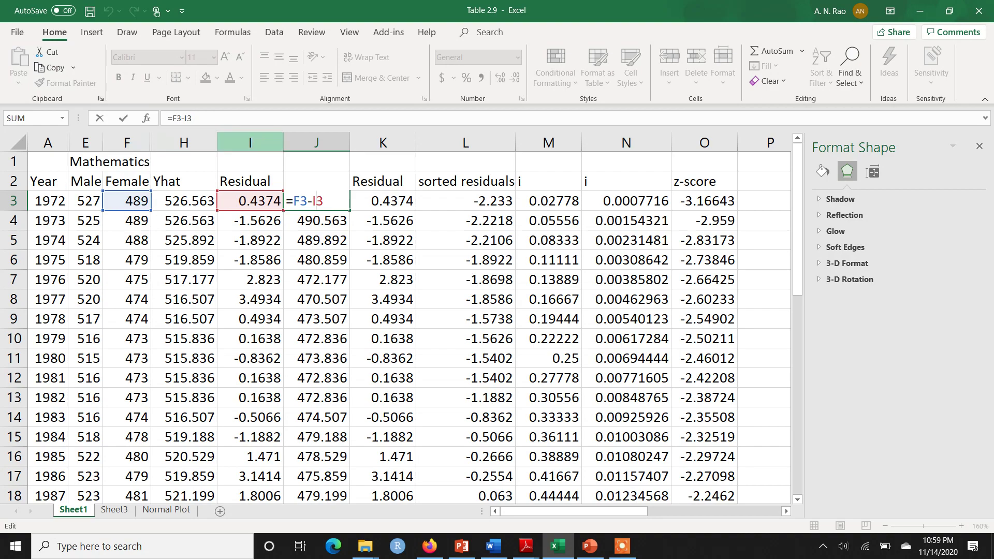
pyautogui.press('Return')
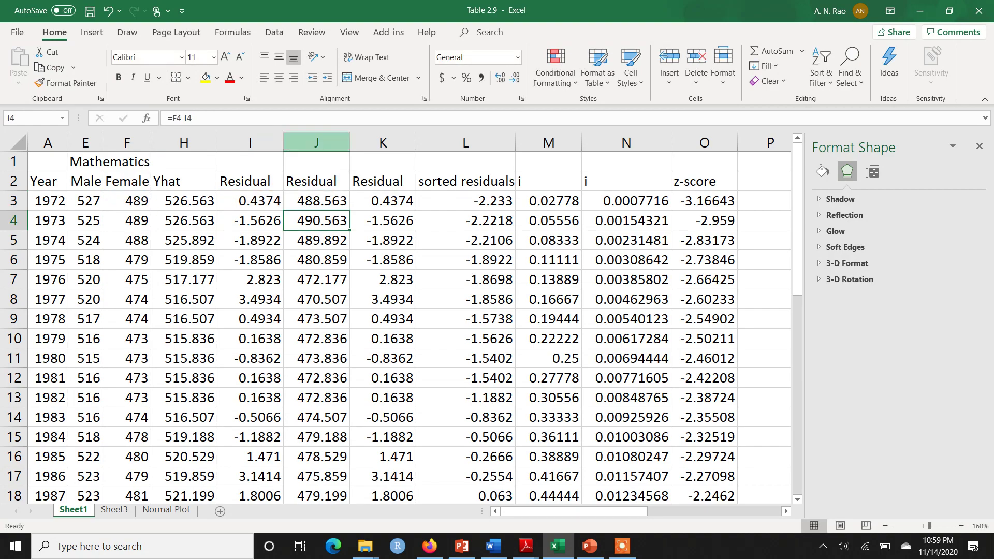
pyautogui.click(316, 142)
pyautogui.rightClick(328, 149)
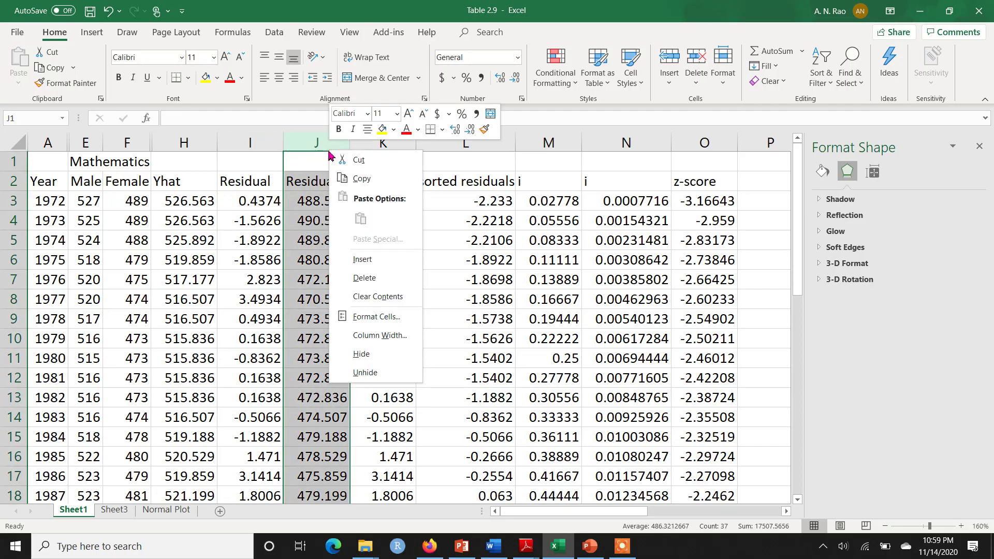
pyautogui.click(379, 281)
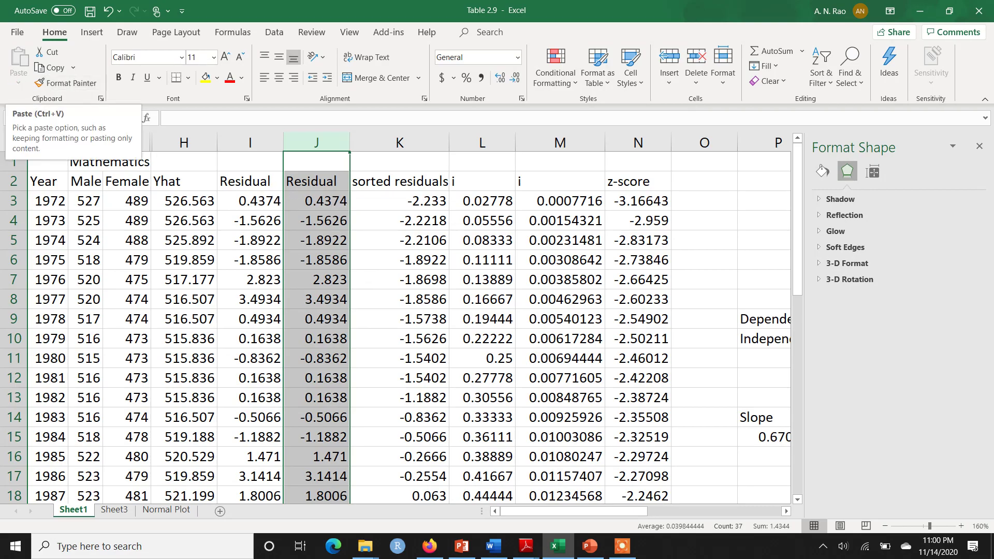
# - Copy the values-only Residual column J and paste it back over itself as values
pyautogui.click(329, 181)
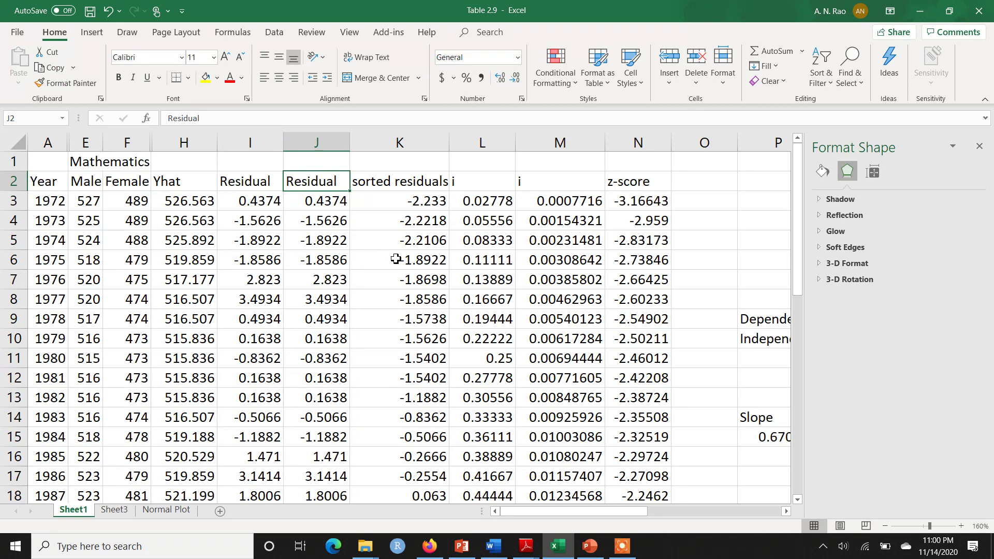
pyautogui.click(329, 146)
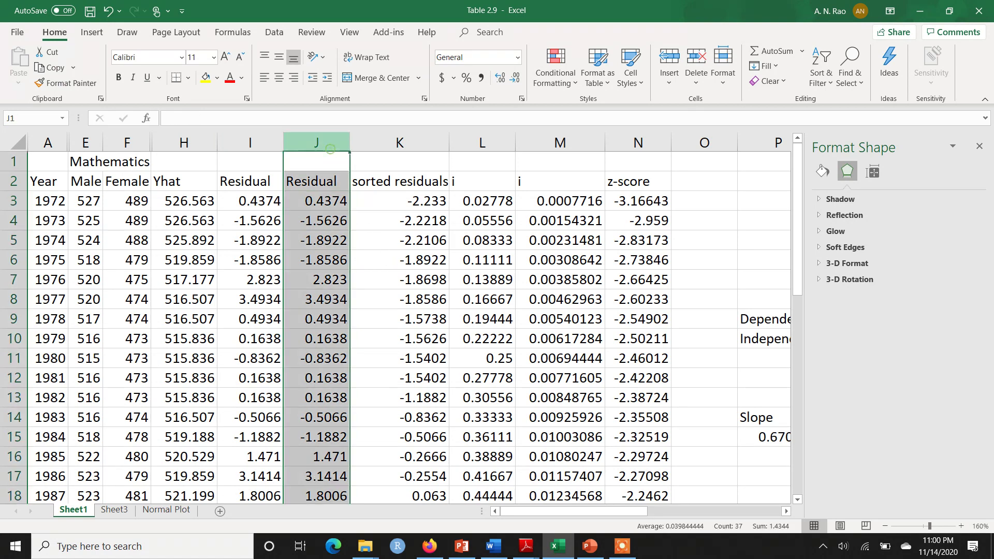
pyautogui.rightClick(306, 191)
pyautogui.click(355, 220)
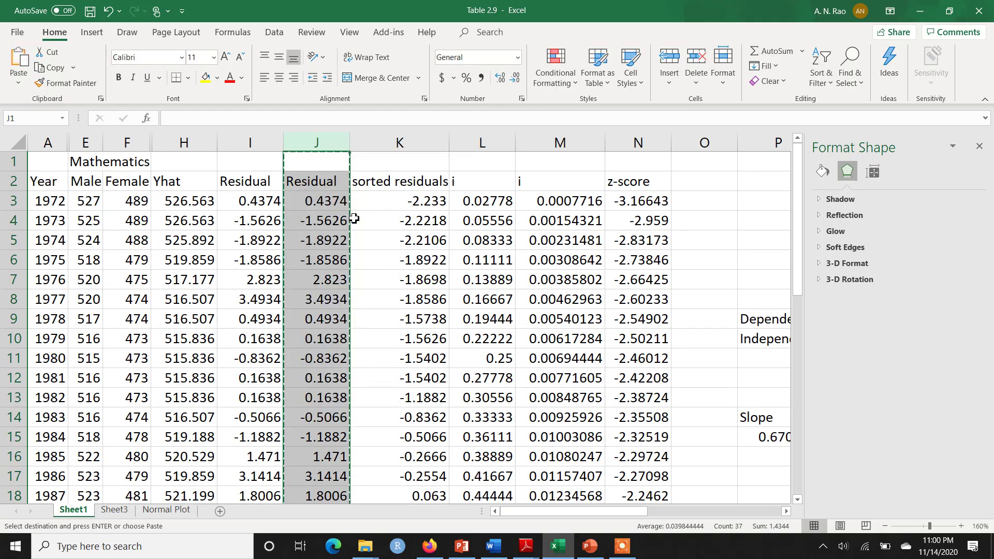
pyautogui.click(19, 83)
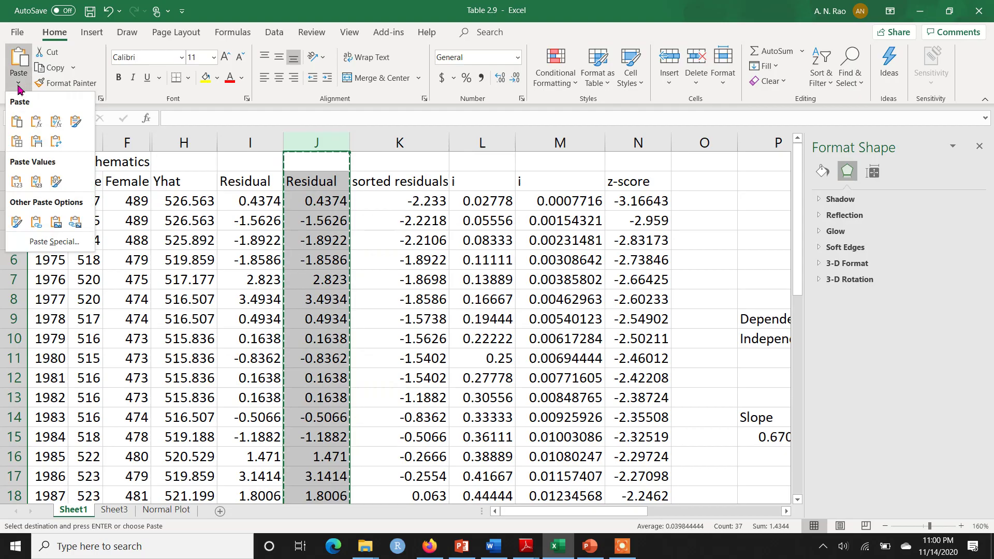
pyautogui.click(17, 182)
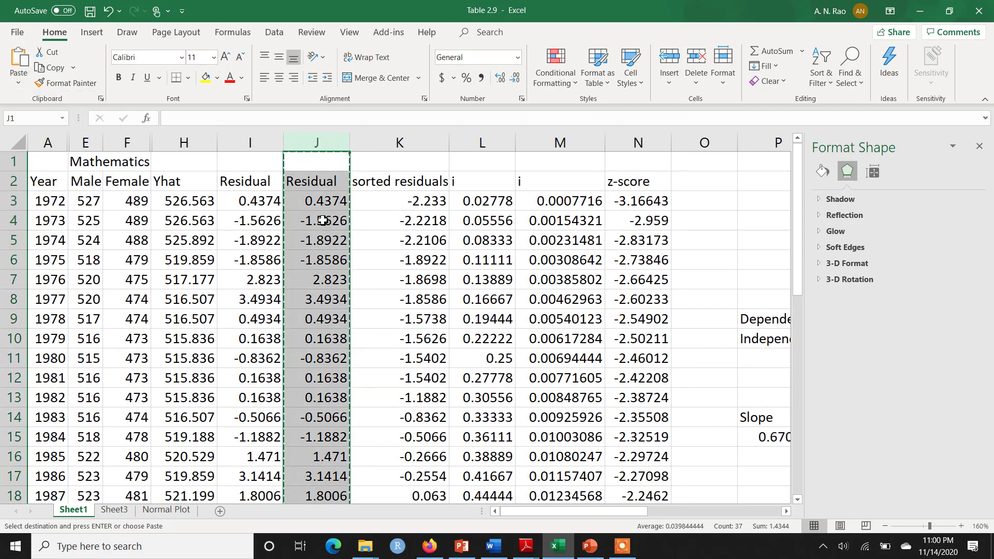
pyautogui.click(354, 232)
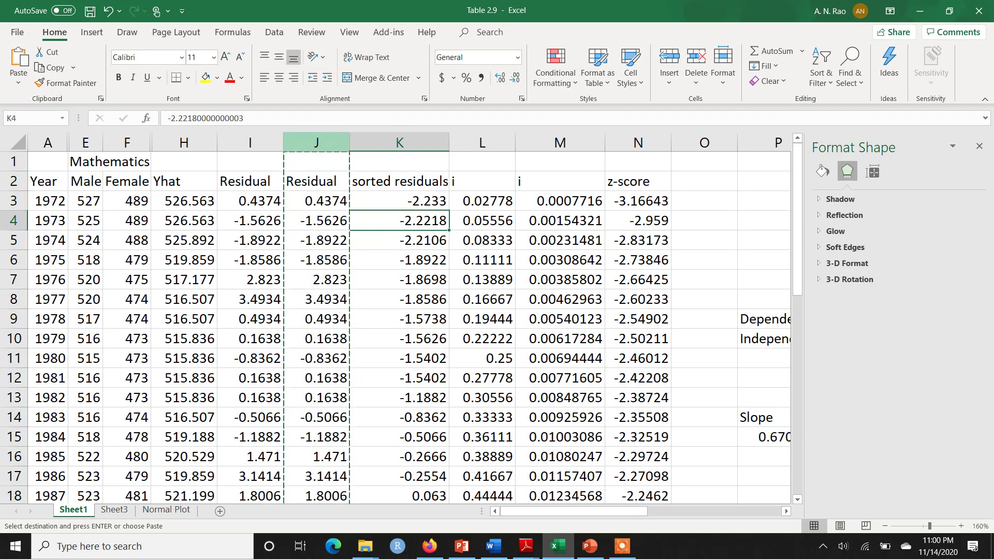
# - Sort only the Residual data in J2:J38 by cell values from smallest to largest, continuing with the current selection
pyautogui.click(316, 145)
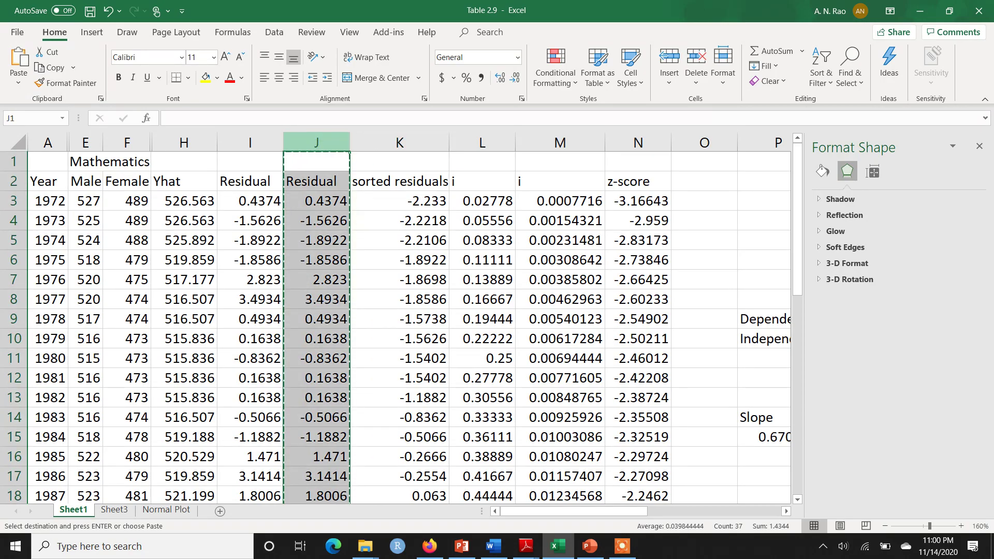
pyautogui.click(319, 184)
pyautogui.moveTo(319, 182); pyautogui.dragTo(320, 397)
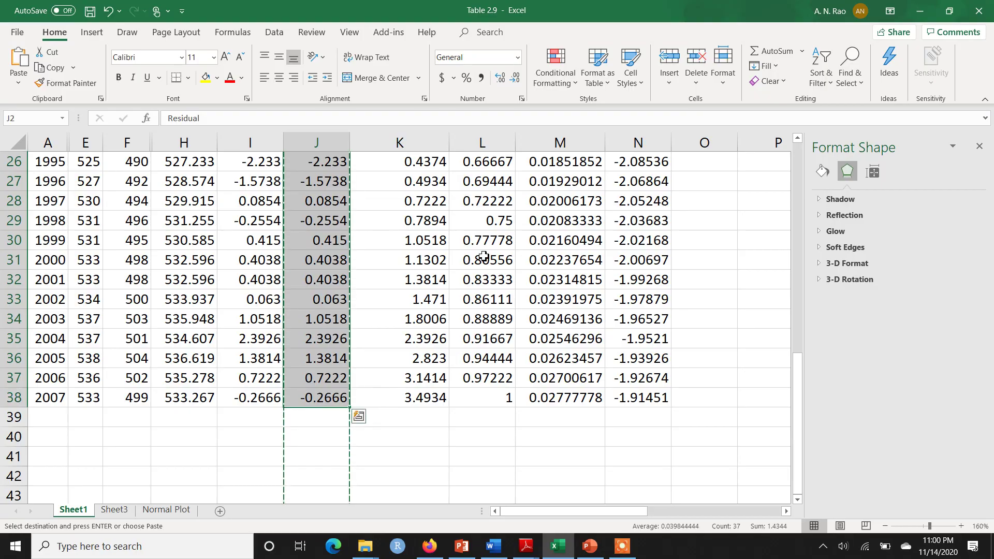
pyautogui.moveTo(800, 410); pyautogui.dragTo(802, 173)
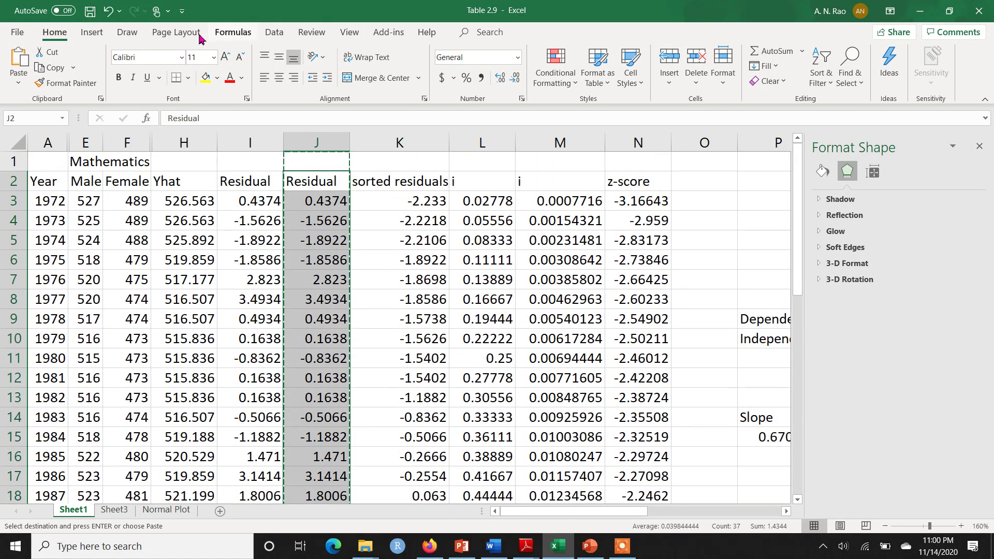
pyautogui.click(274, 33)
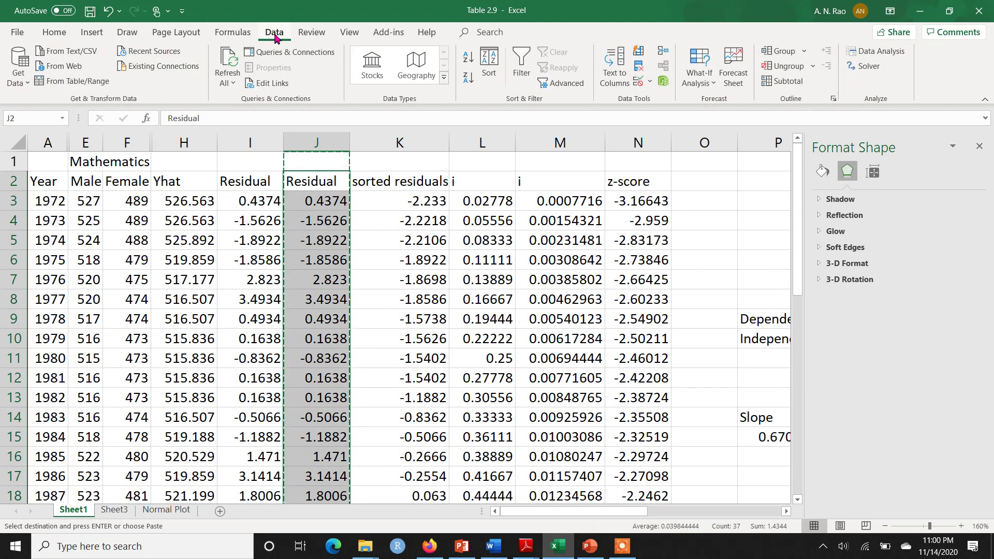
pyautogui.click(490, 63)
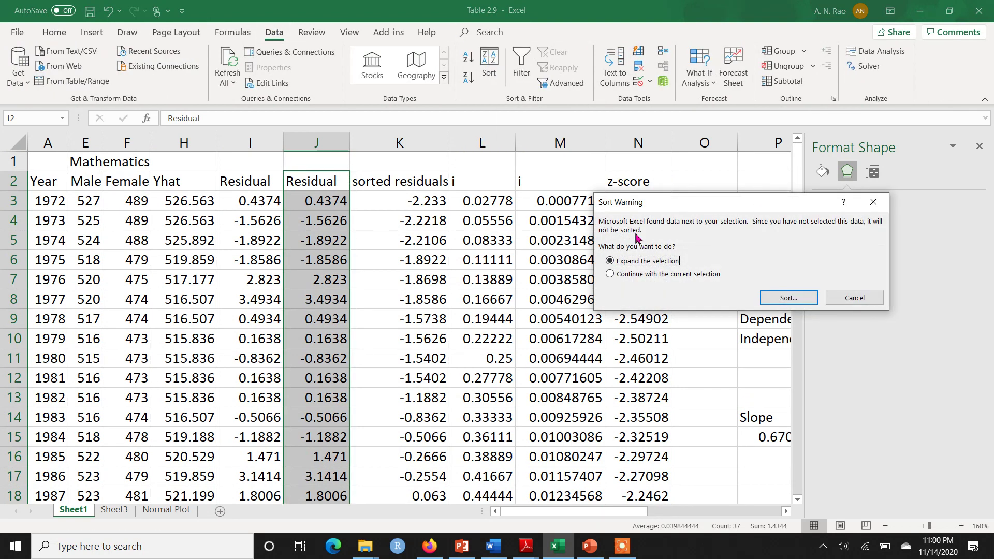
pyautogui.moveTo(694, 202); pyautogui.dragTo(541, 161)
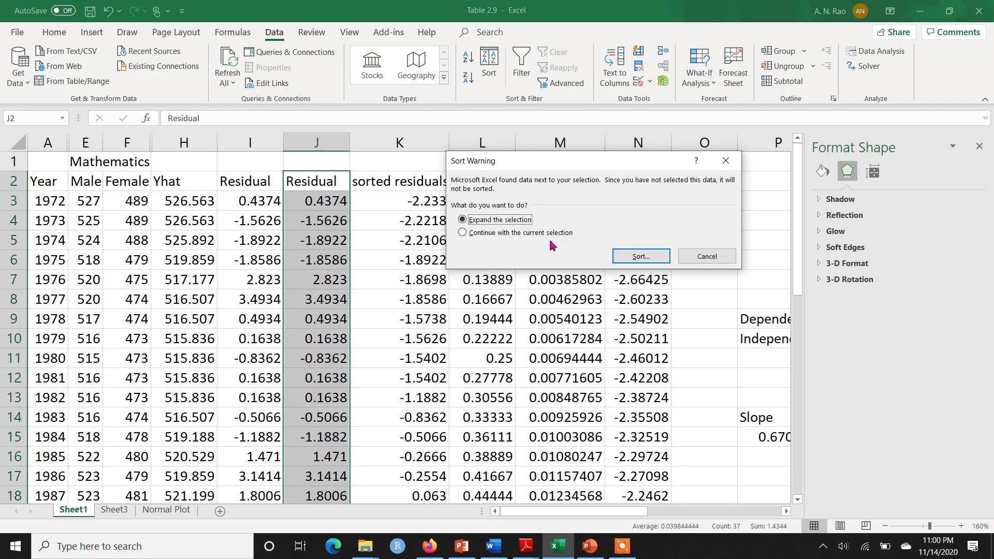
pyautogui.click(462, 233)
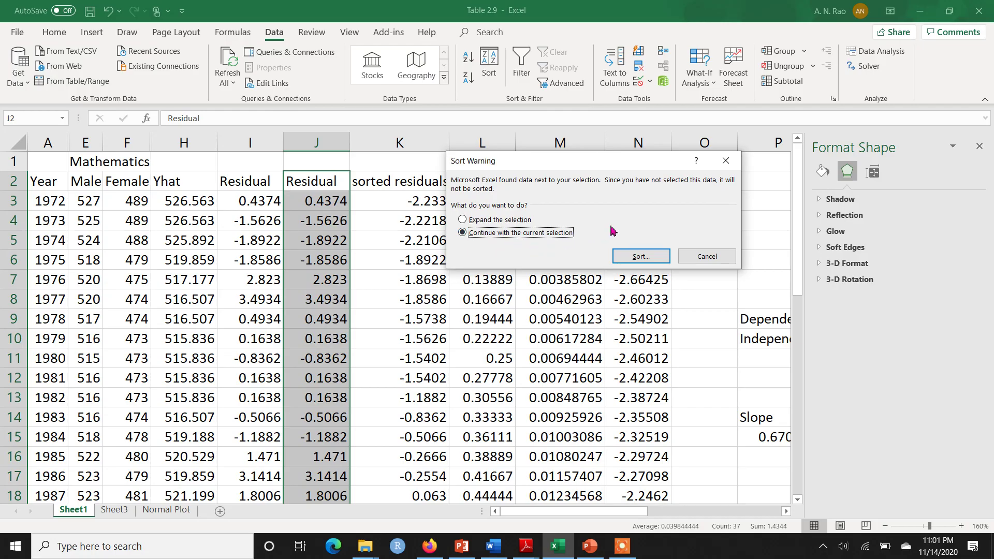
pyautogui.click(651, 258)
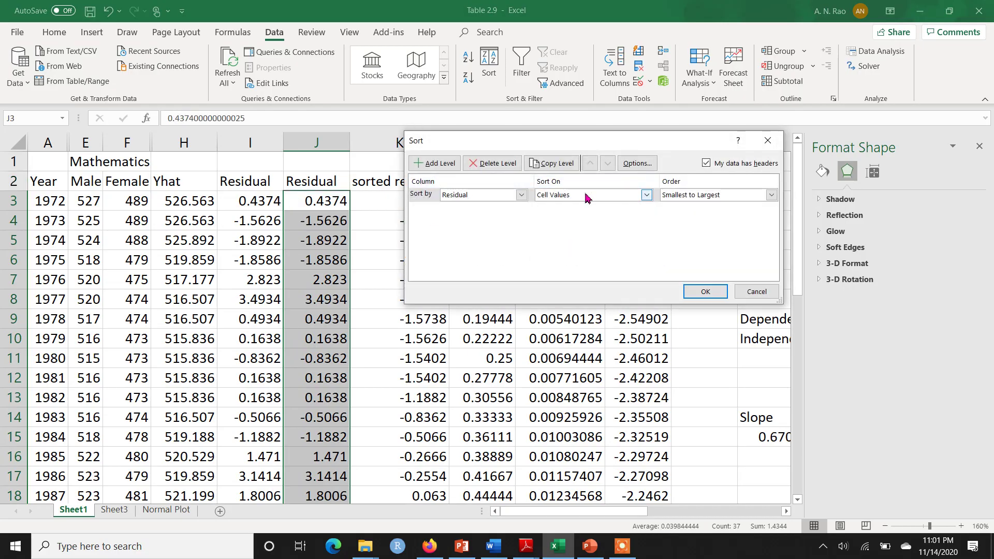
pyautogui.click(772, 195)
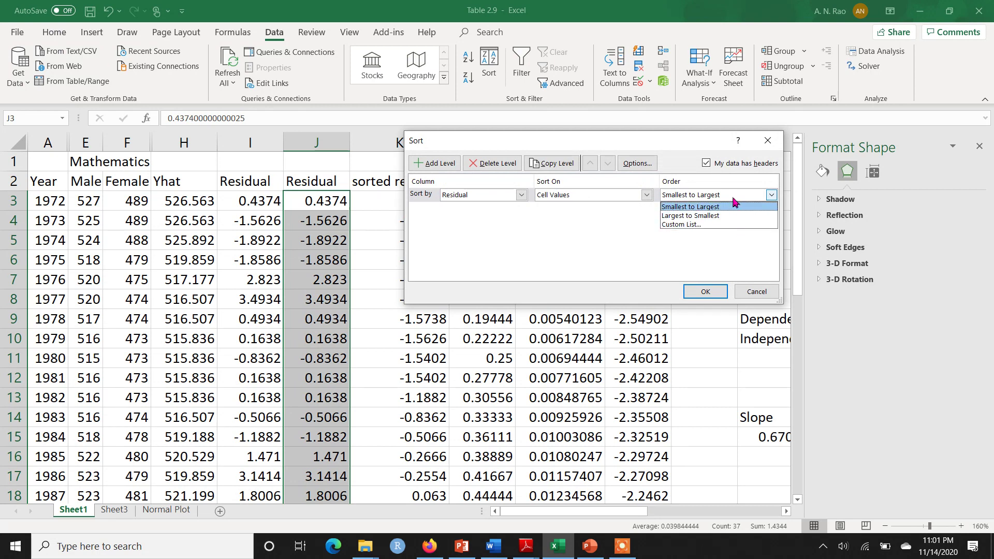
pyautogui.click(567, 230)
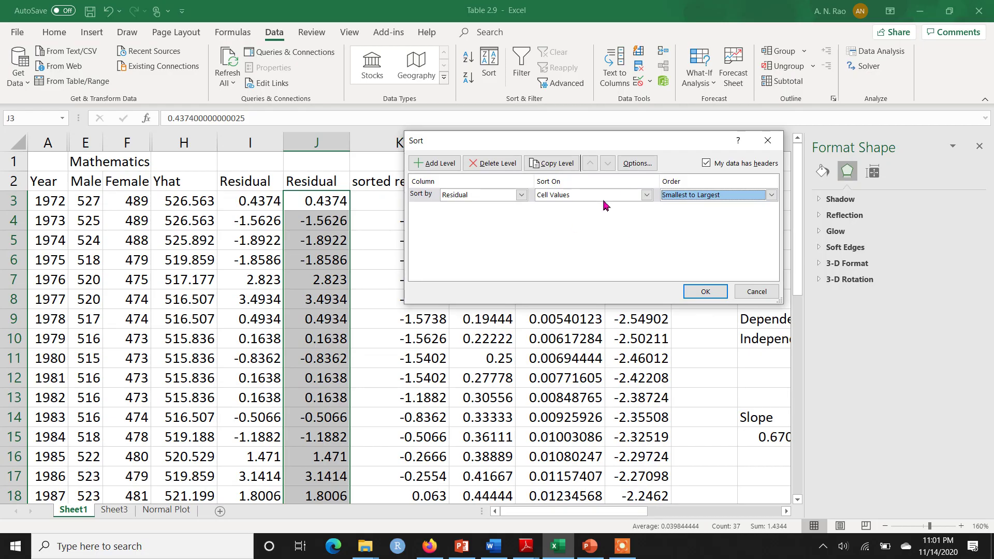
pyautogui.click(704, 292)
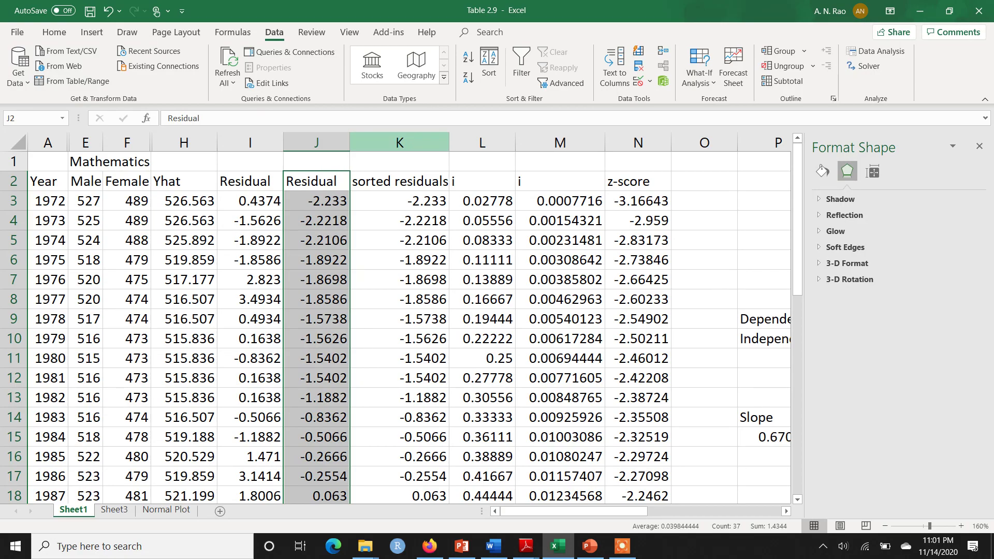
# - Highlight the whole sorted residuals column K with a yellow fill
pyautogui.click(409, 143)
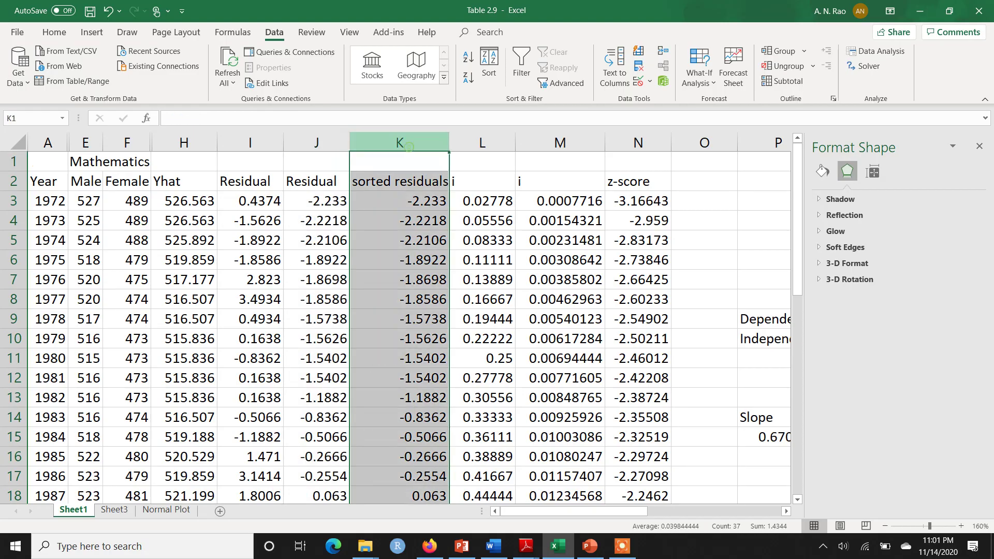
pyautogui.click(55, 33)
pyautogui.click(206, 77)
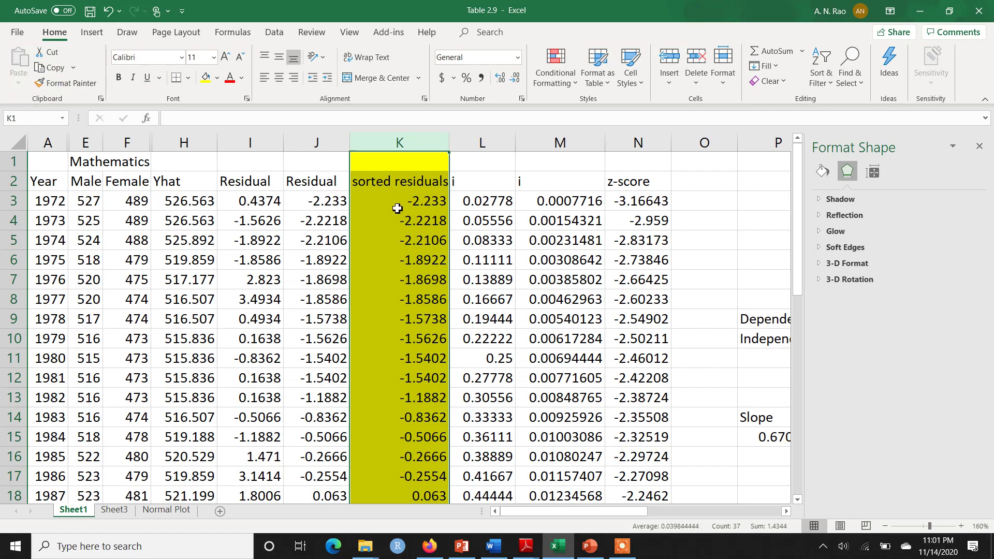
# - Compare the Residual column J with the sorted residuals in column K, and inspect the contents of L2 and L3
pyautogui.click(389, 181)
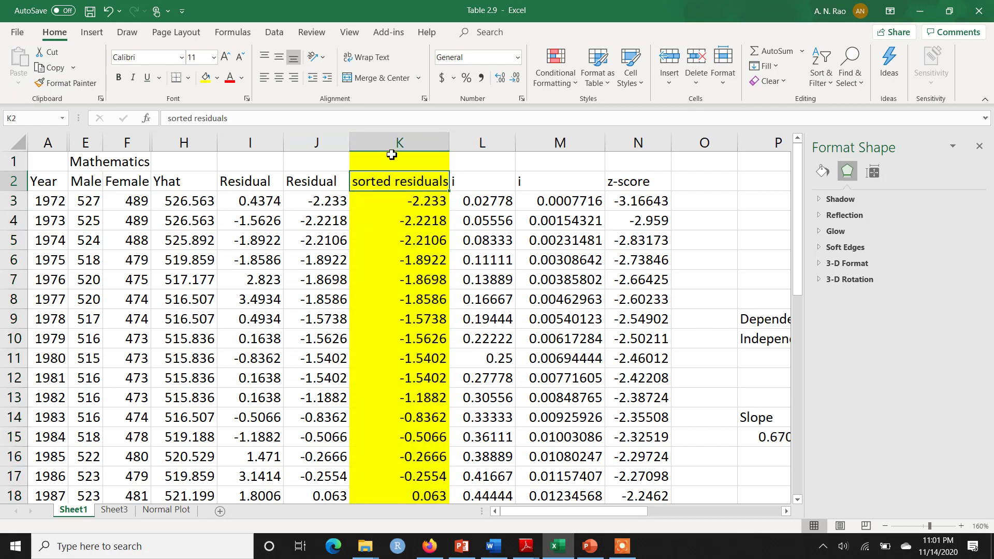
pyautogui.click(327, 160)
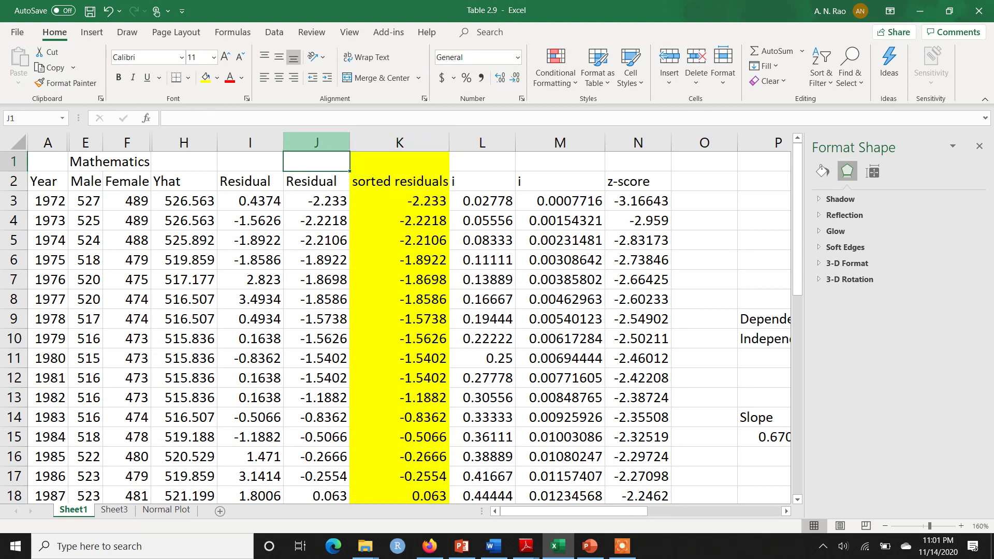
pyautogui.click(324, 143)
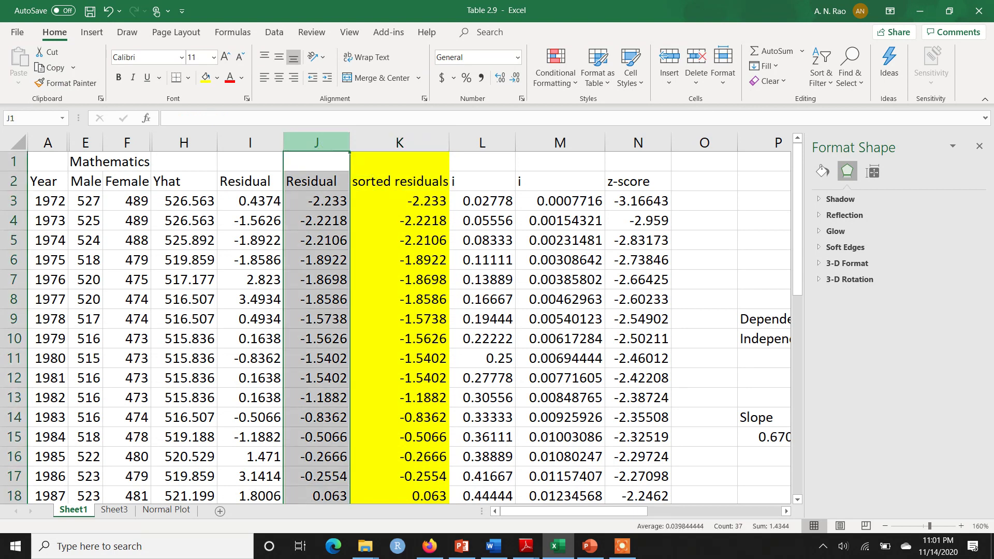
pyautogui.click(403, 185)
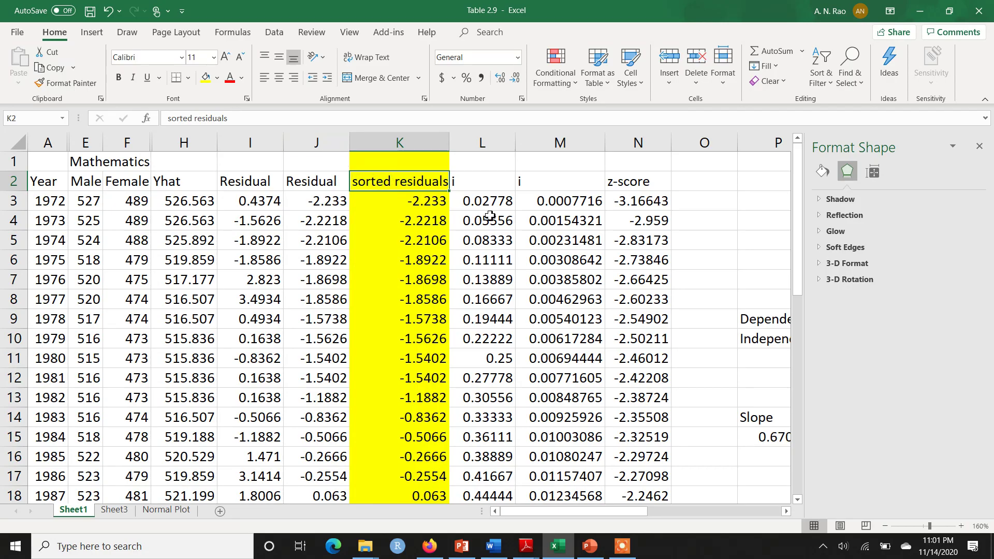
pyautogui.doubleClick(491, 180)
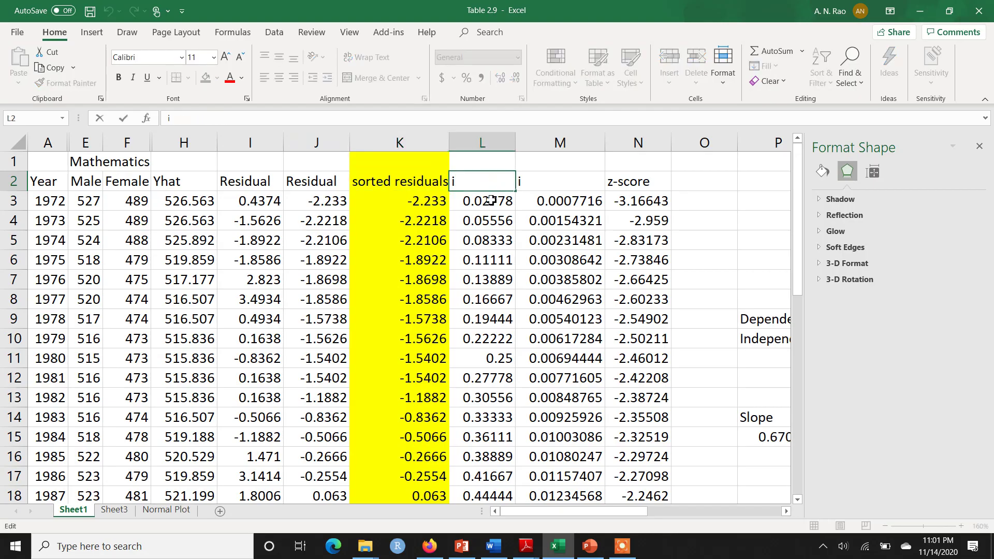
pyautogui.doubleClick(491, 201)
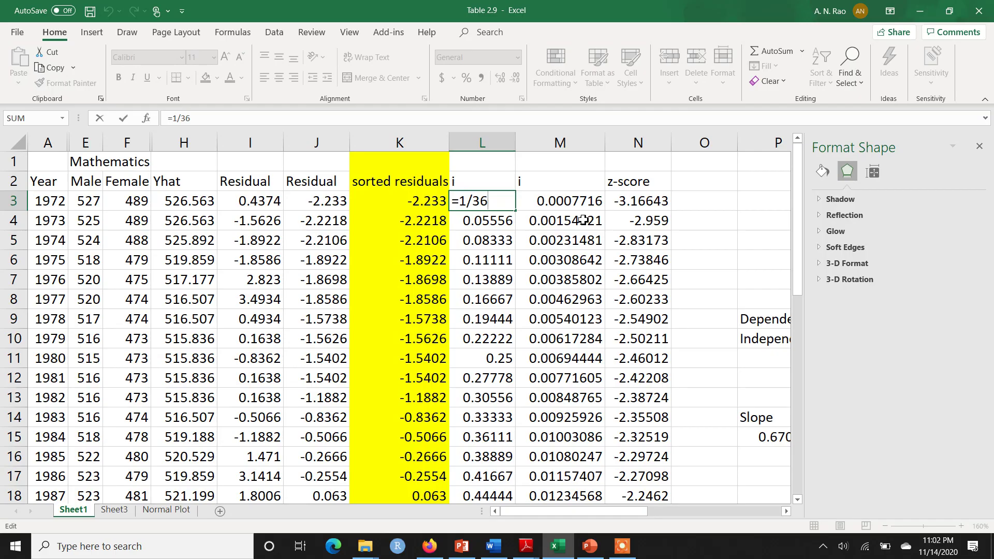
# - Enter the heading "Uniformed spaced values" in L1 above the i columns
pyautogui.click(486, 164)
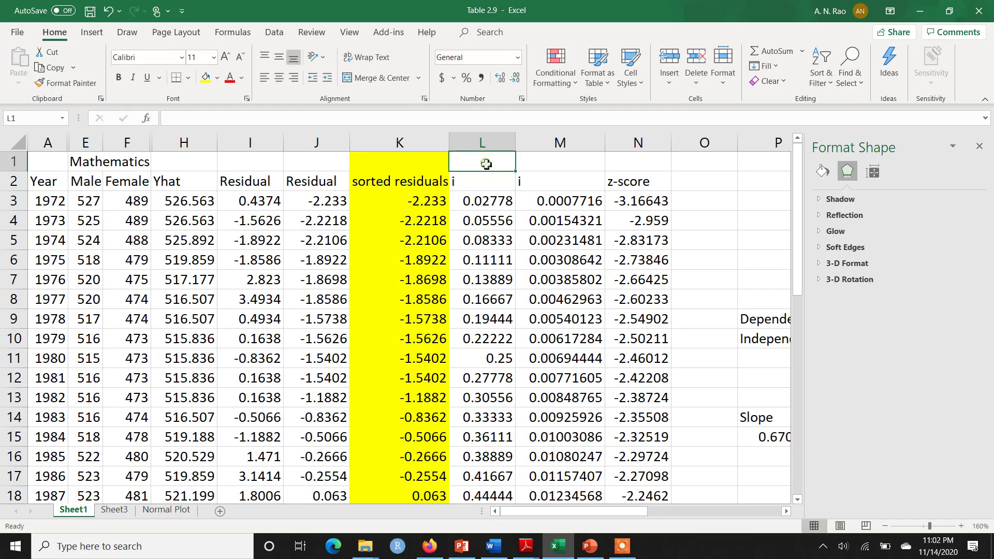
pyautogui.write('Un')
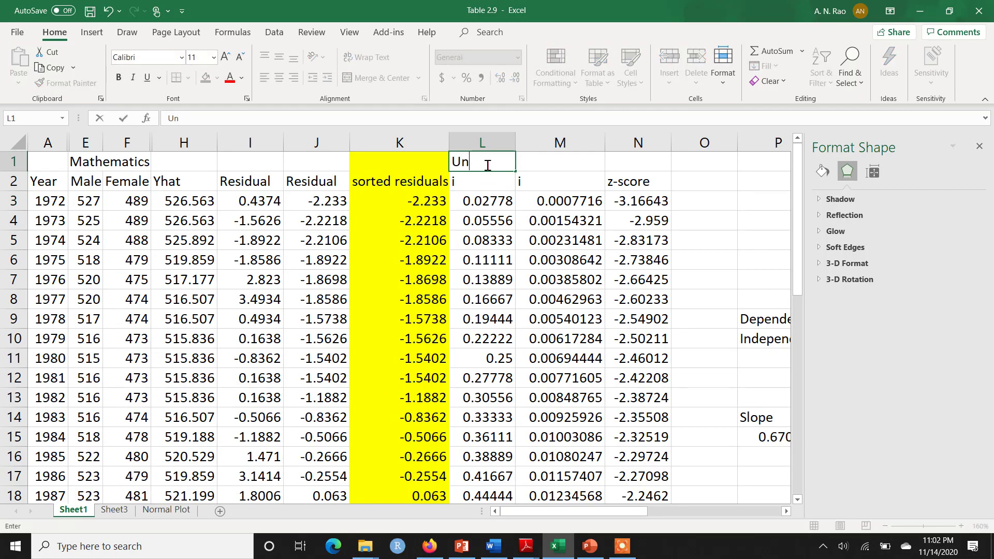
pyautogui.write('iformed spaced ')
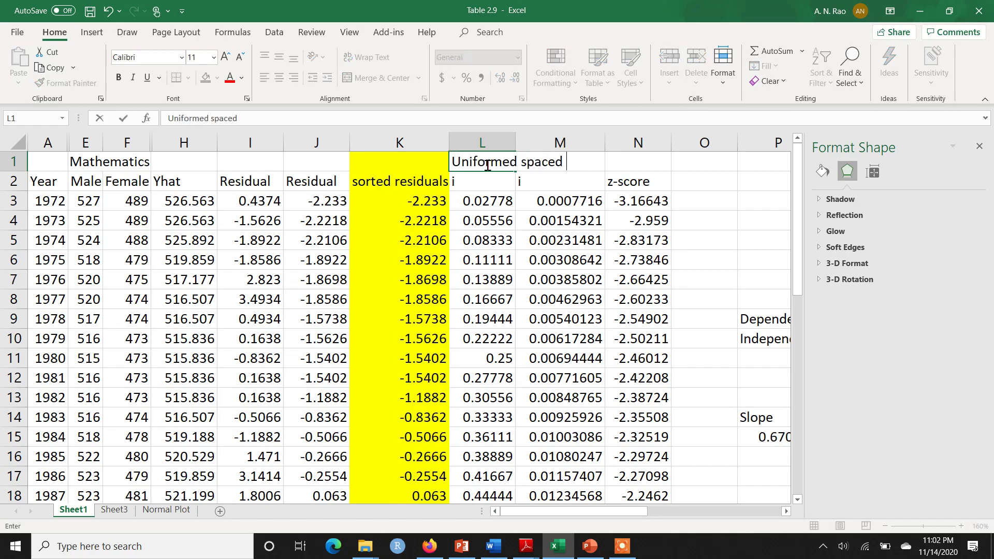
pyautogui.write('values')
pyautogui.press('Return')
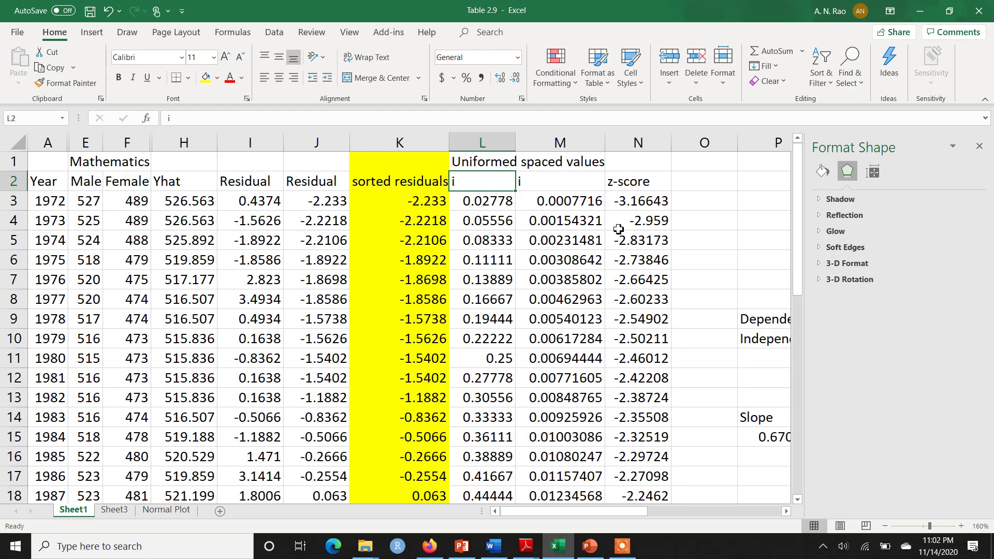
# - Check the divisor in the L3 formula against the first and last data rows, 3 and 38
pyautogui.doubleClick(504, 202)
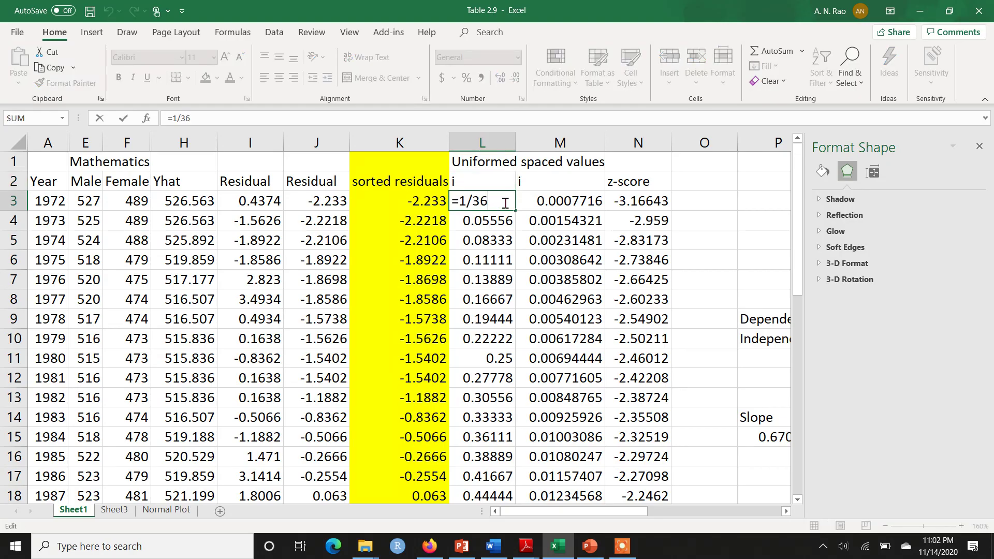
pyautogui.moveTo(798, 235); pyautogui.dragTo(815, 427)
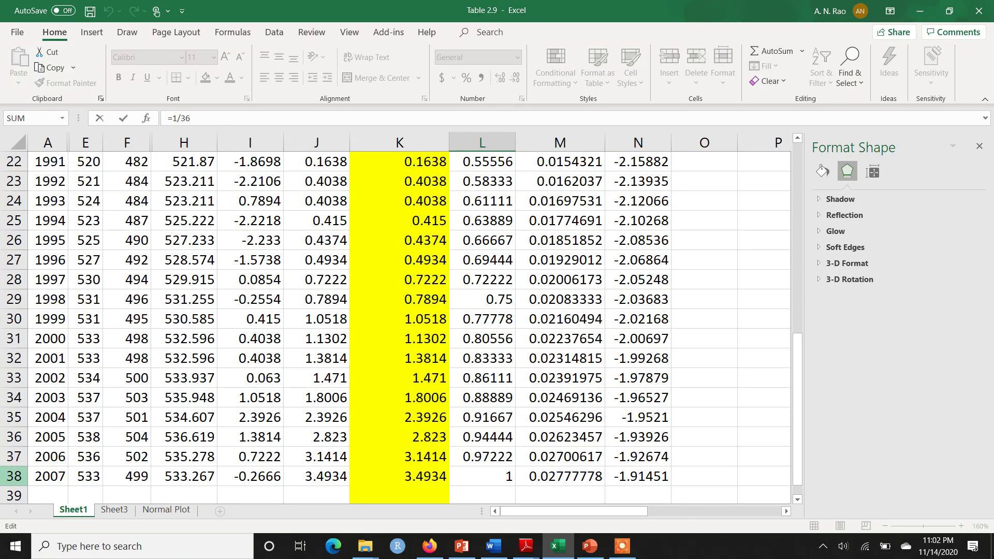
pyautogui.click(14, 476)
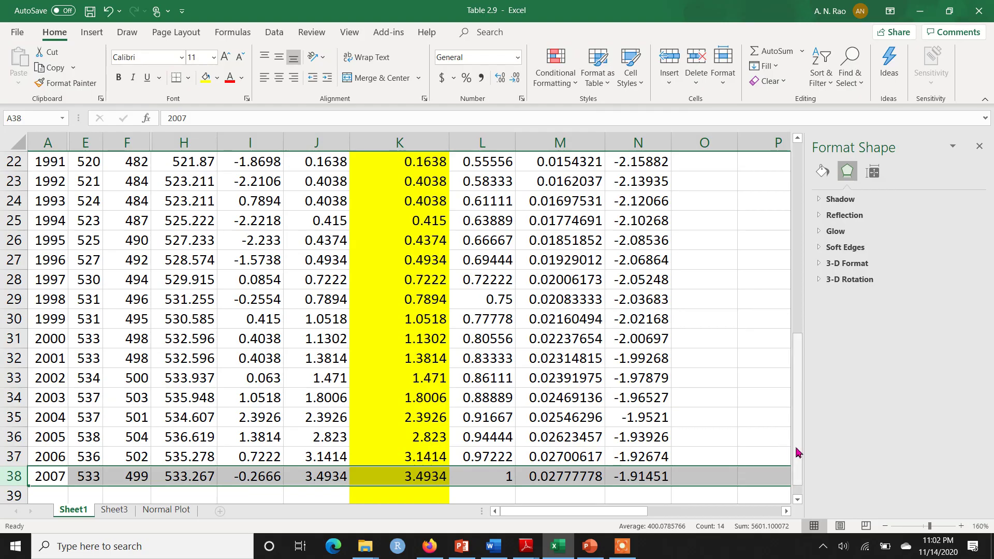
pyautogui.scroll(7, 104, 231)
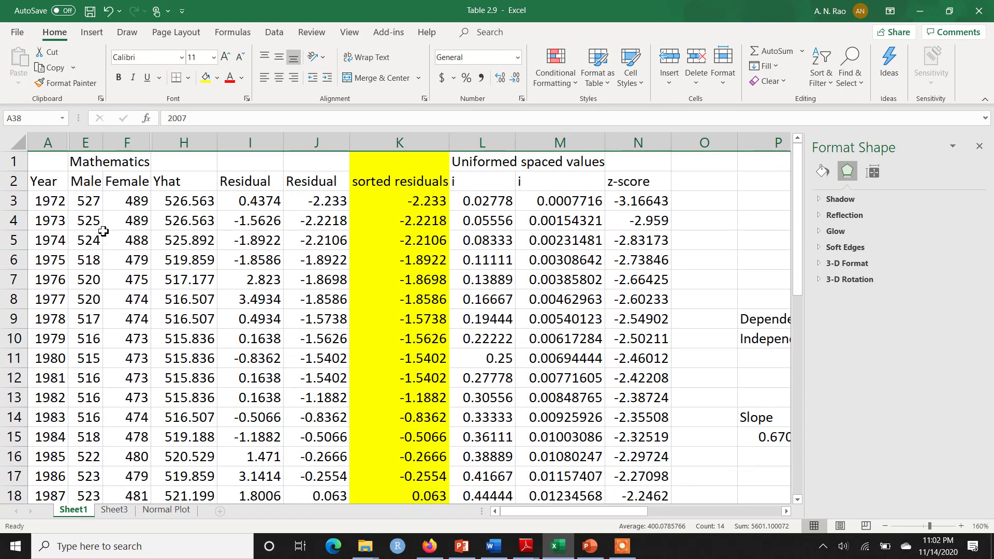
pyautogui.click(14, 201)
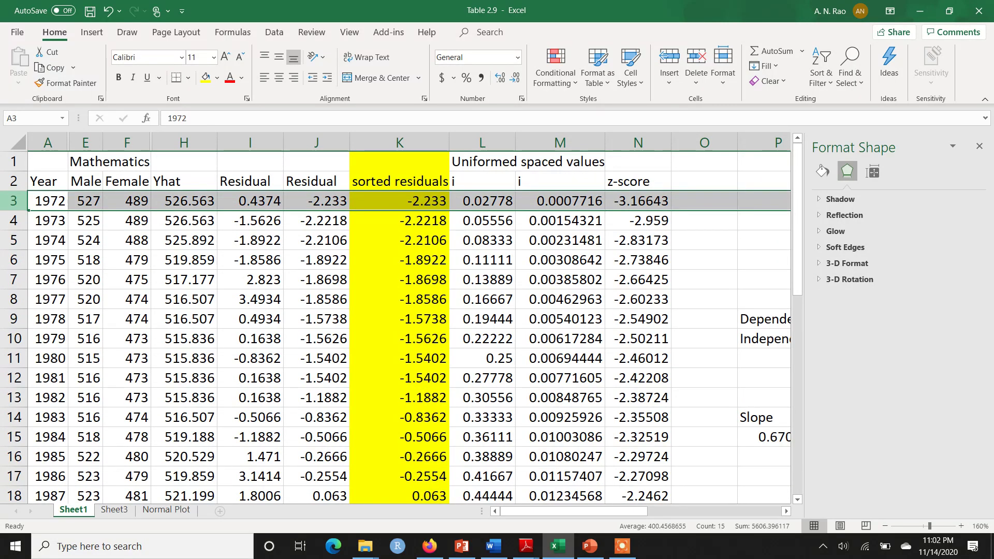
pyautogui.moveTo(797, 205); pyautogui.dragTo(833, 181)
# - Inspect the formulas of the uniformly spaced values in L3, L4, L5 and L10
pyautogui.click(509, 202)
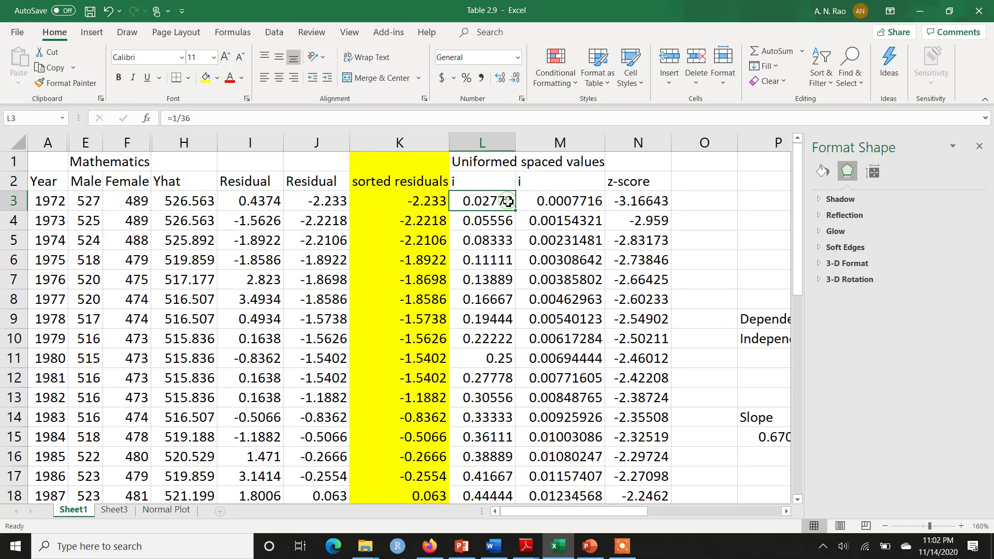
pyautogui.doubleClick(509, 202)
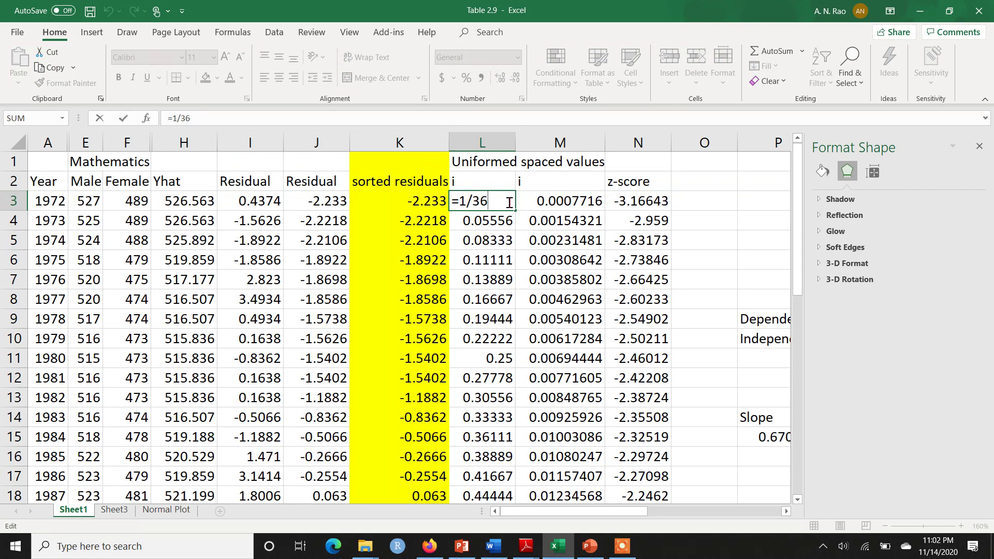
pyautogui.press('Return')
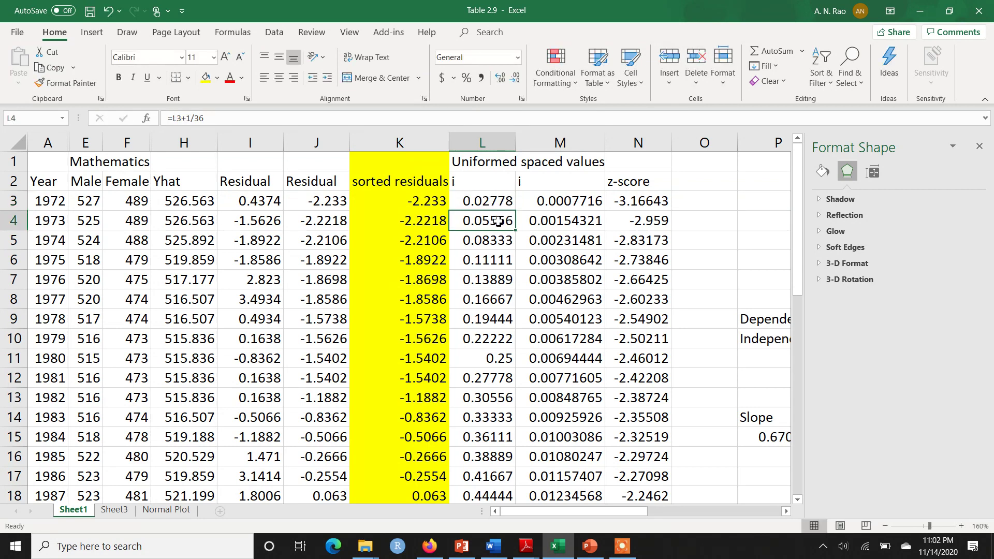
pyautogui.doubleClick(498, 222)
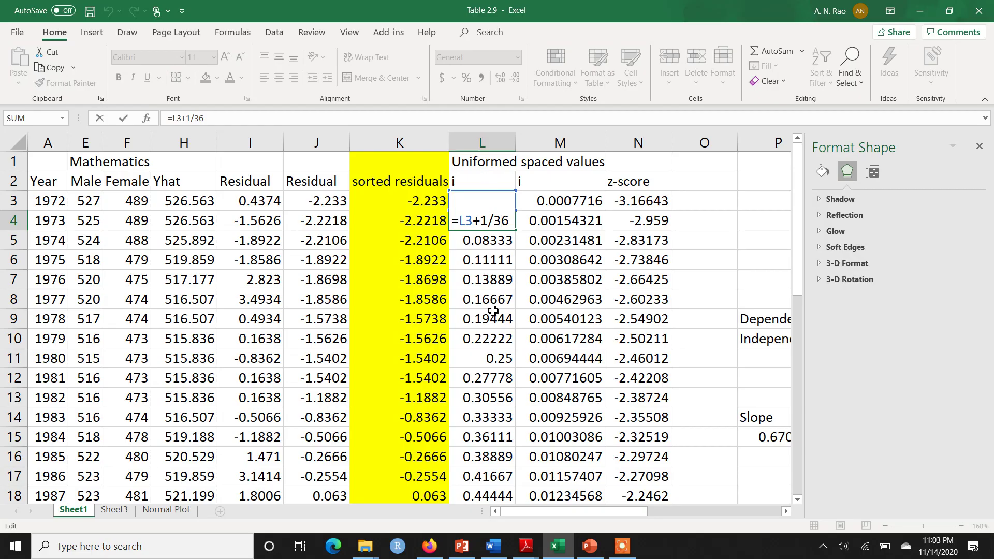
pyautogui.press('Return')
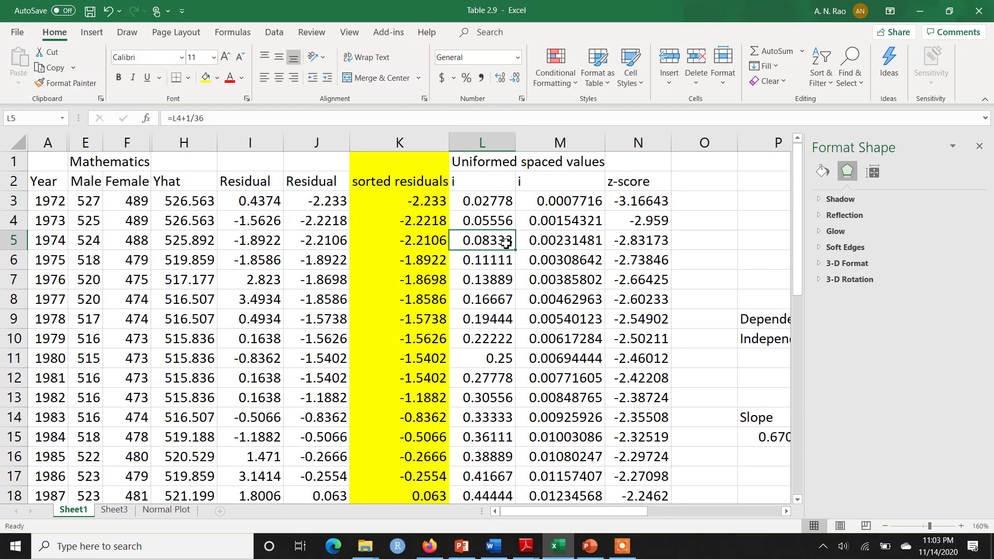
pyautogui.doubleClick(498, 239)
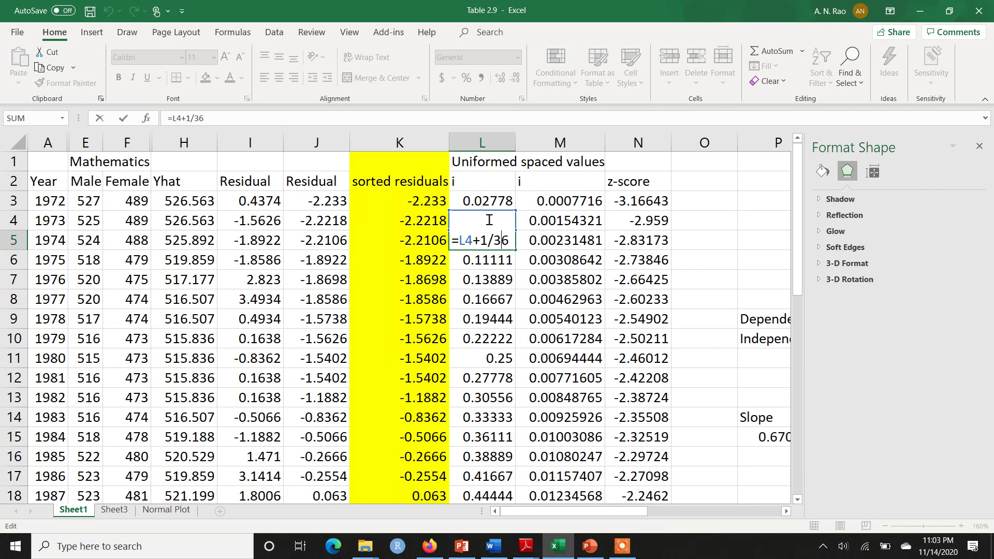
pyautogui.press('Return')
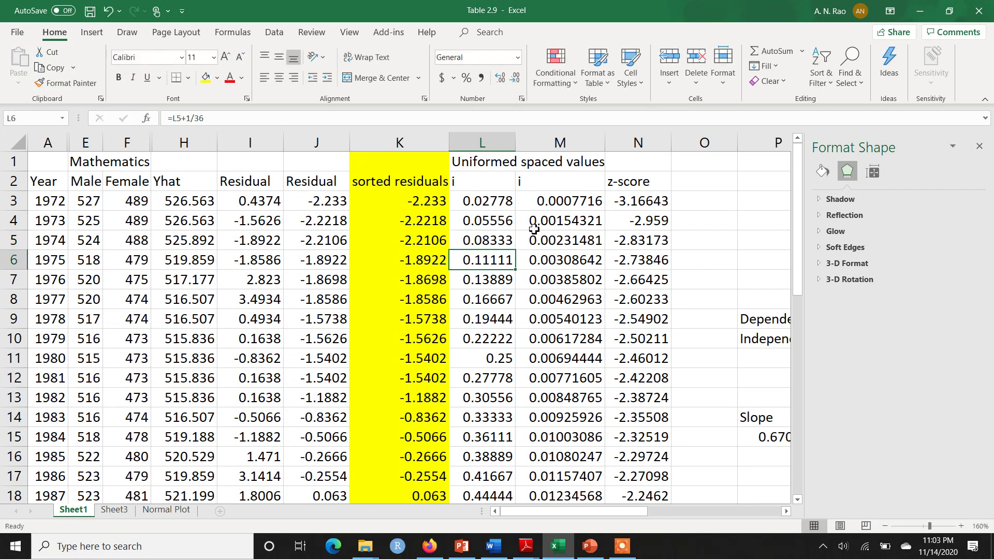
pyautogui.doubleClick(493, 222)
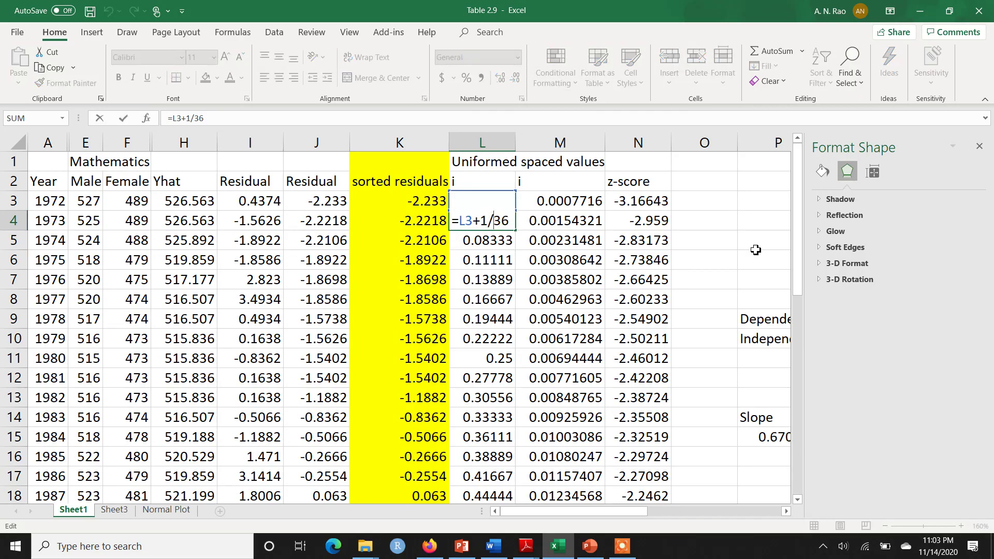
pyautogui.press('Return')
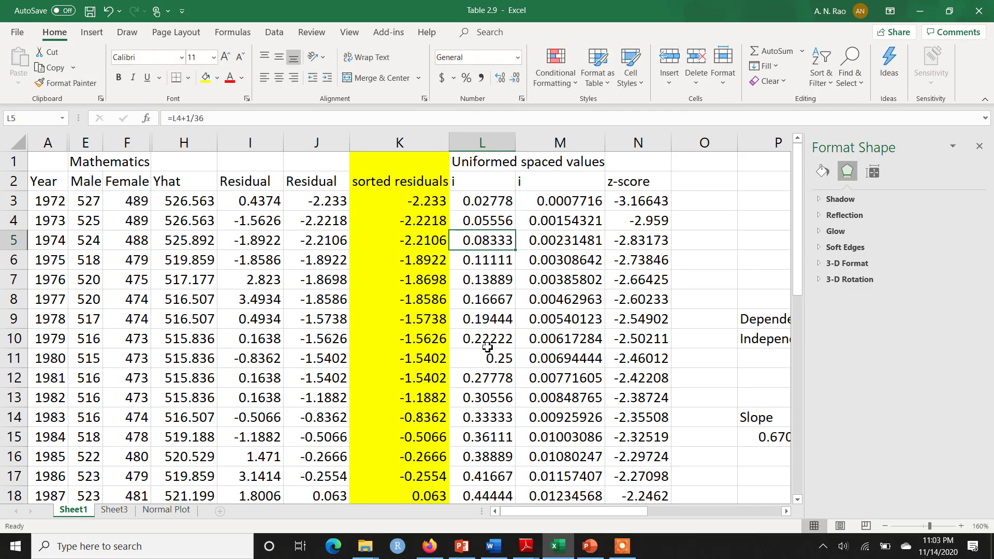
pyautogui.doubleClick(484, 339)
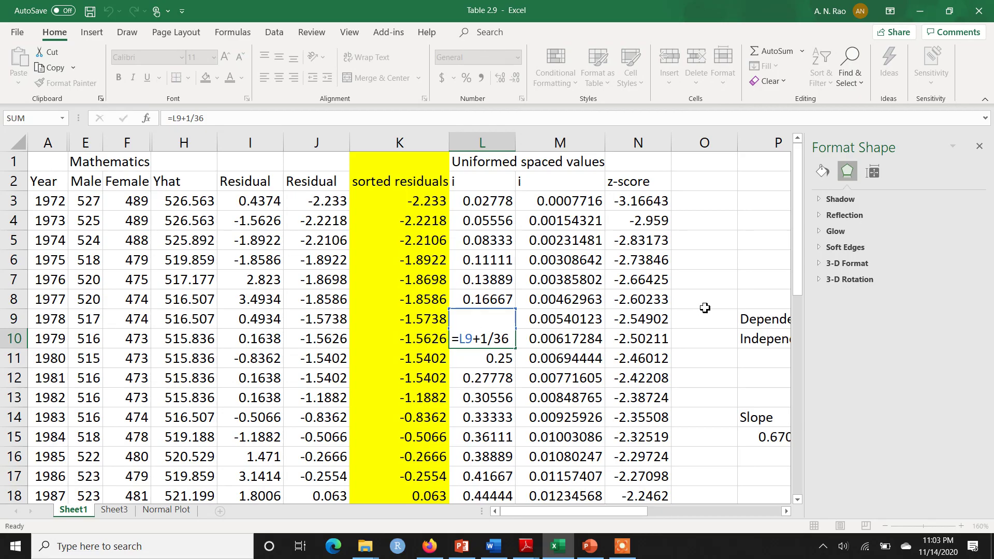
pyautogui.press('Return')
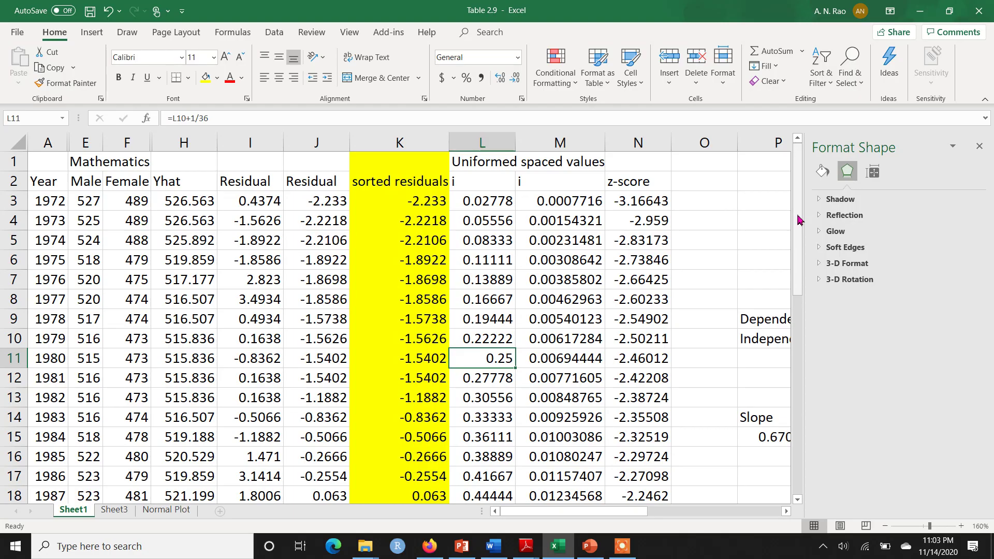
# - Review the whole column L of uniformly spaced values through to its last entry in row 38
pyautogui.keyDown('ctrl'); pyautogui.scroll(-5, 798, 220); pyautogui.keyUp('ctrl')
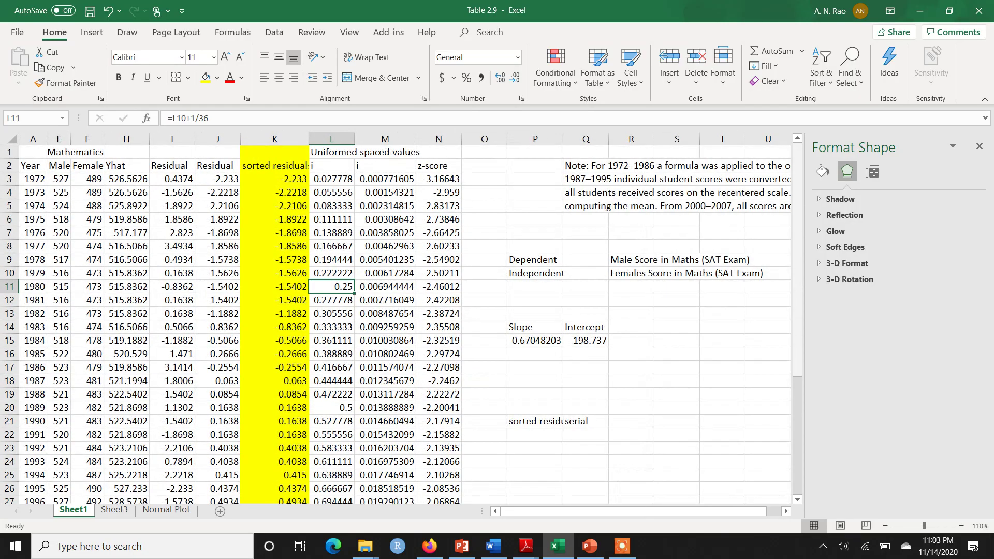
pyautogui.keyDown('ctrl'); pyautogui.scroll(-2, 798, 220); pyautogui.keyUp('ctrl')
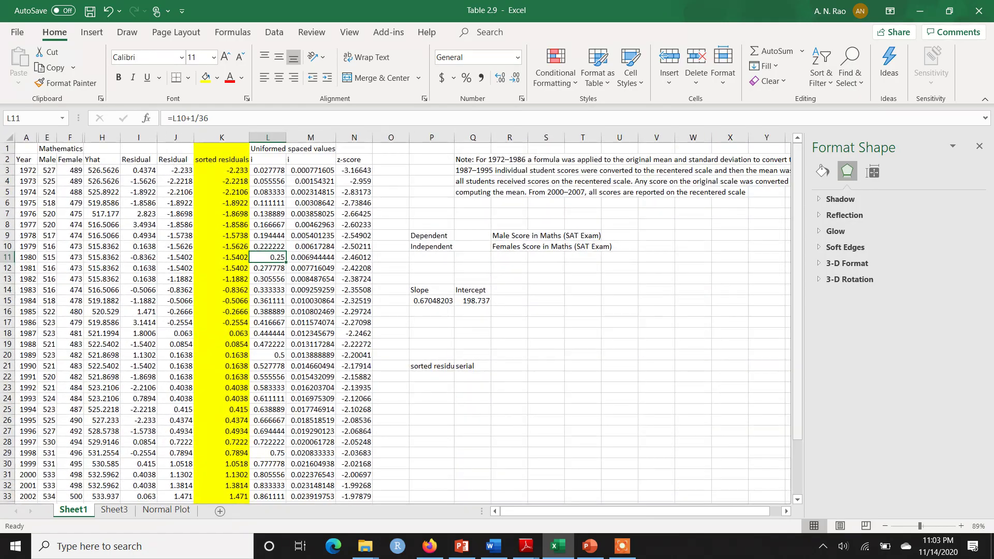
pyautogui.scroll(-4, 395, 321)
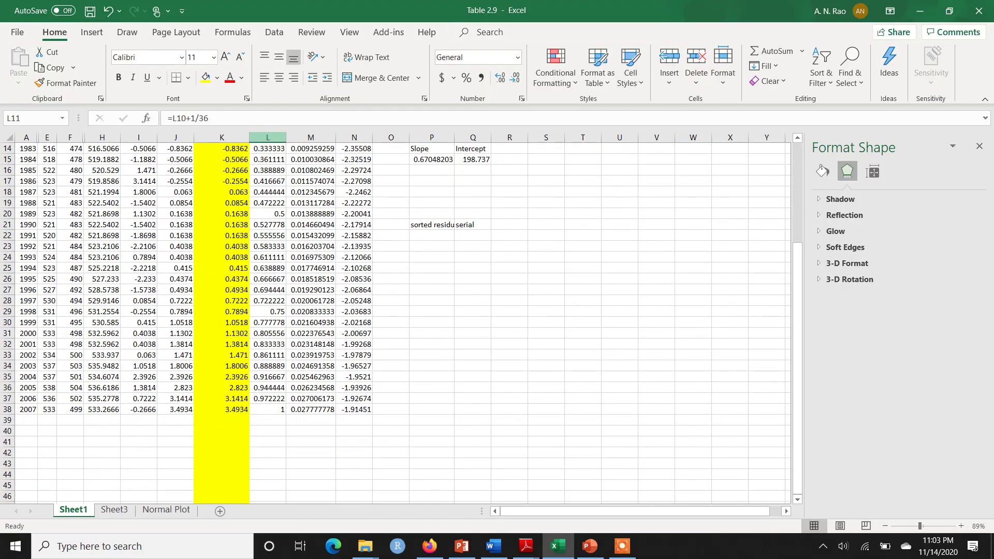
pyautogui.click(268, 137)
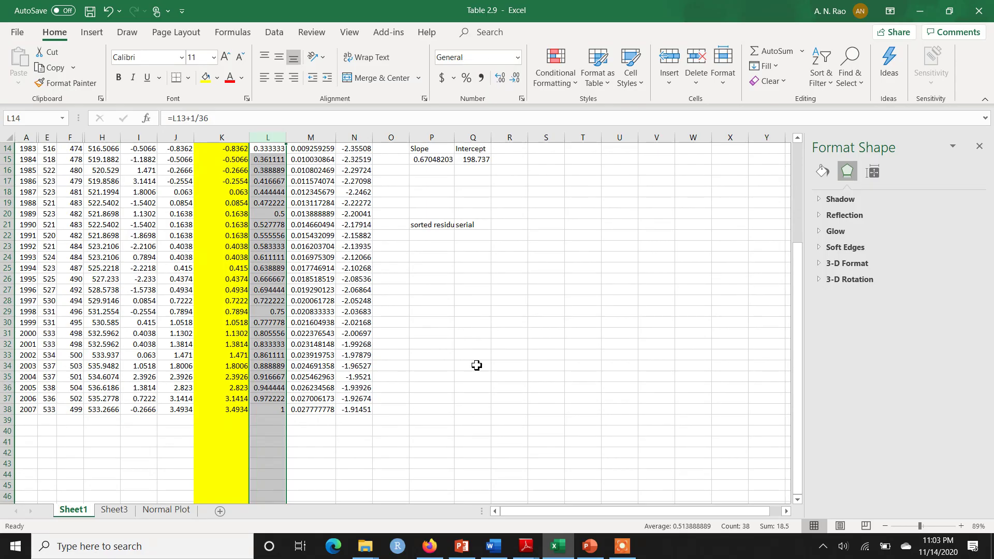
pyautogui.keyDown('ctrl'); pyautogui.scroll(2, 477, 364); pyautogui.keyUp('ctrl')
pyautogui.keyDown('ctrl'); pyautogui.scroll(2, 477, 364); pyautogui.keyUp('ctrl')
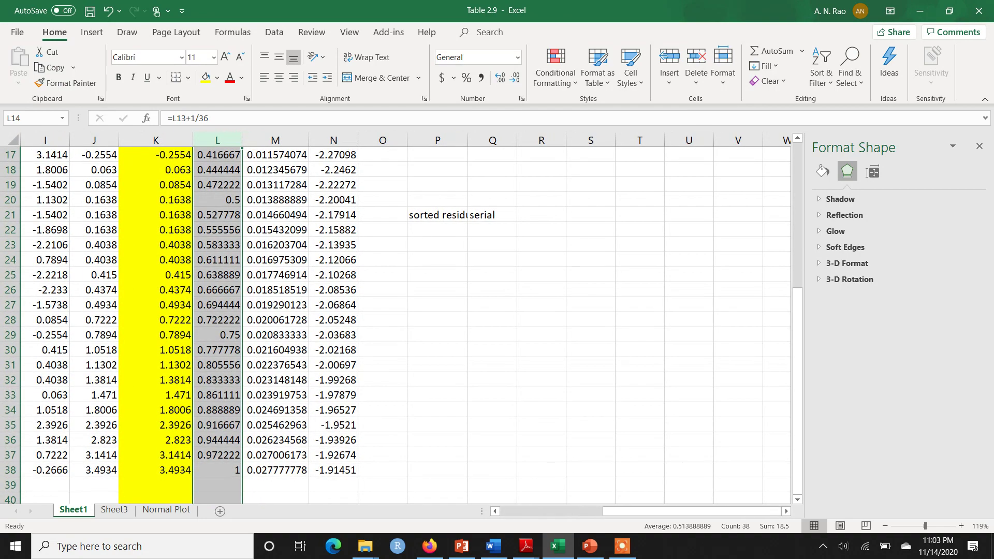
pyautogui.scroll(5, 377, 195)
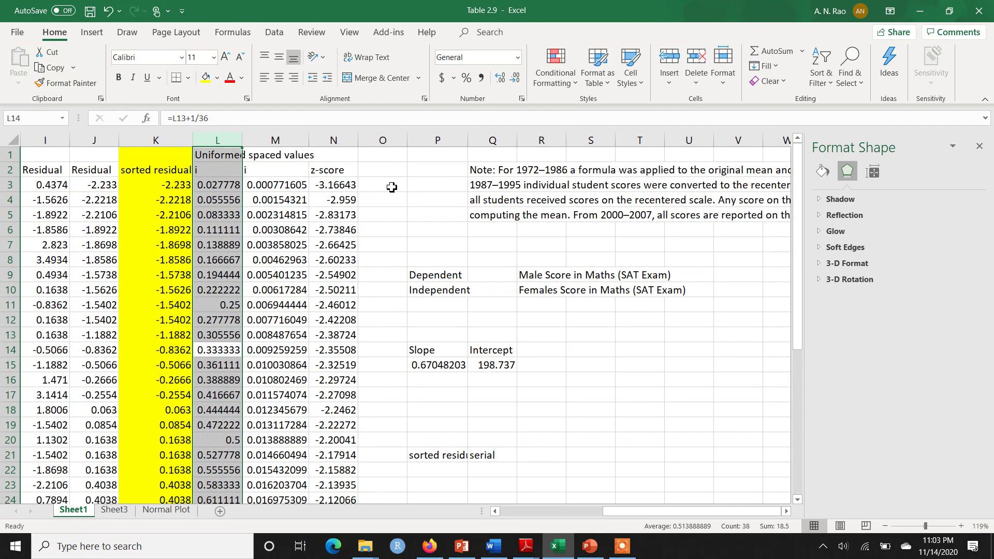
# - Enter the labels "Min" in S19 and "Max" in S20
pyautogui.click(593, 424)
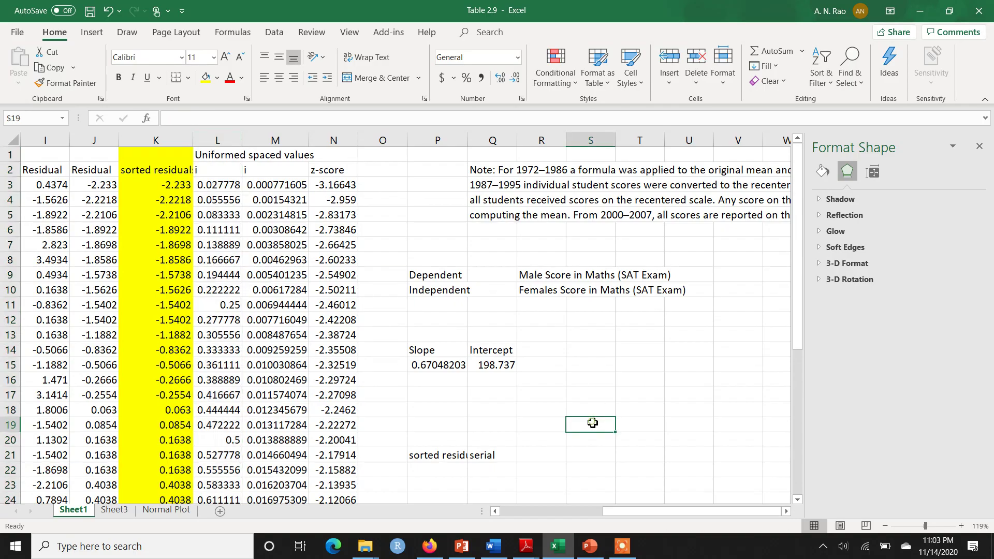
pyautogui.write('Min')
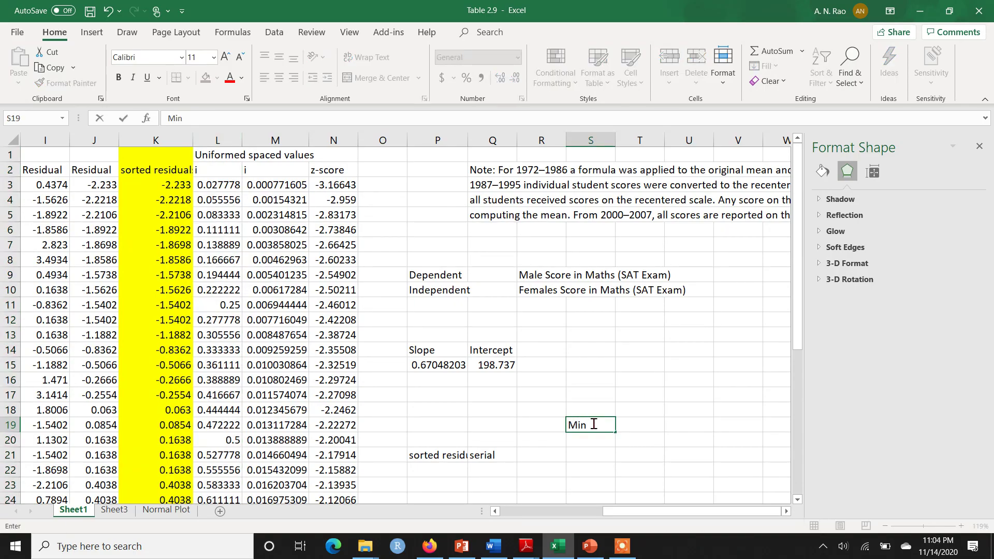
pyautogui.click(593, 440)
pyautogui.write('Max')
pyautogui.click(593, 440)
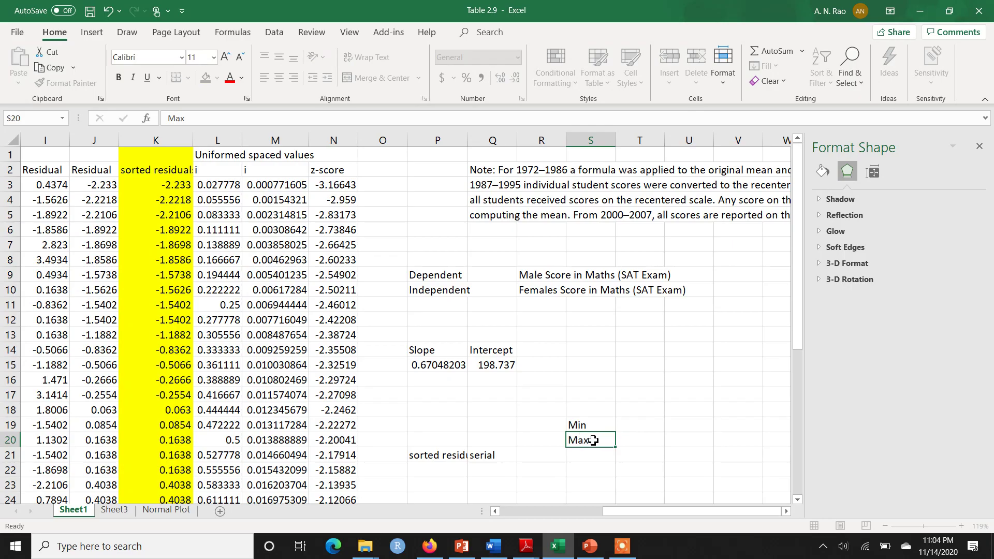
# - Calculate the minimum of the uniformly spaced values L3:L38 in T19 with the MIN function
pyautogui.click(638, 429)
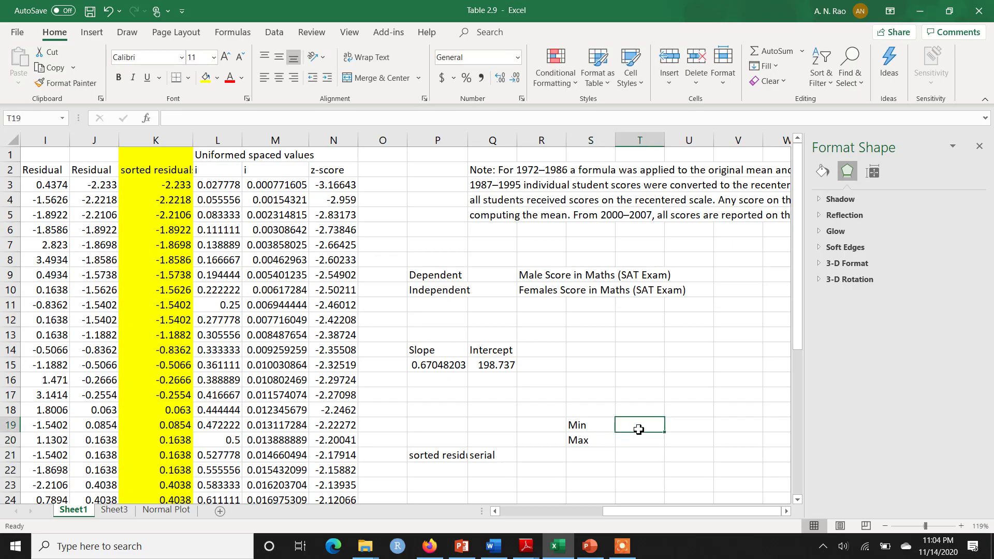
pyautogui.write('=Mi')
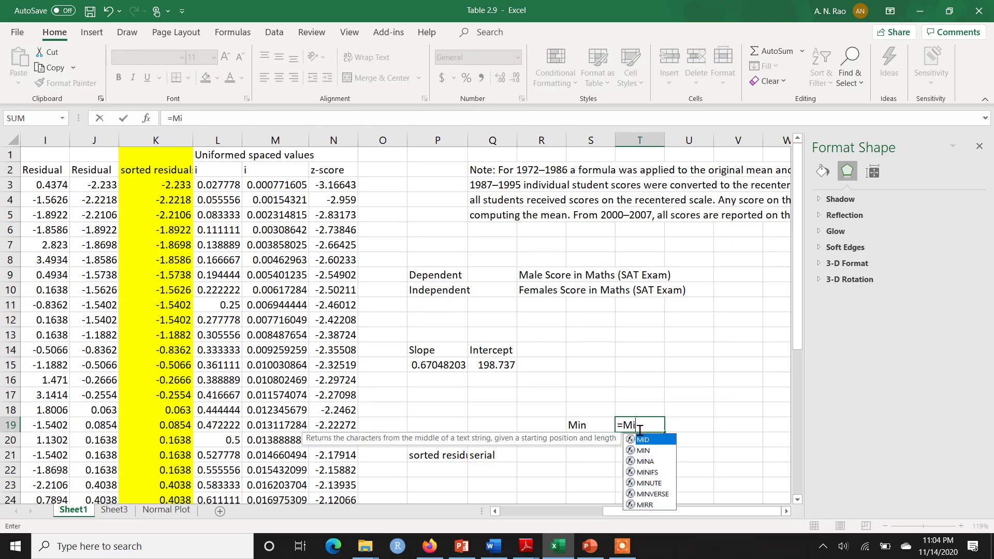
pyautogui.write('n(')
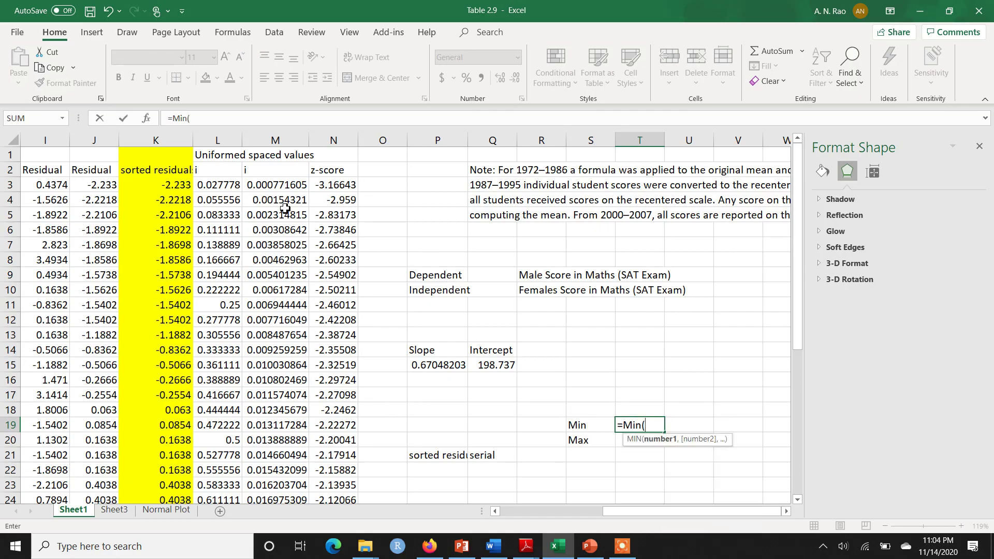
pyautogui.moveTo(226, 182); pyautogui.dragTo(220, 476)
pyautogui.press('Return')
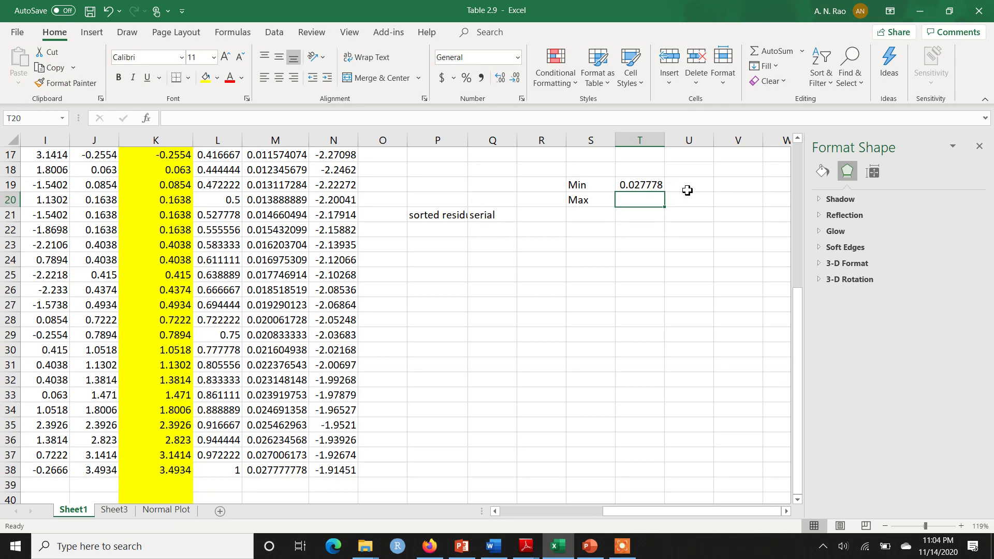
pyautogui.click(645, 185)
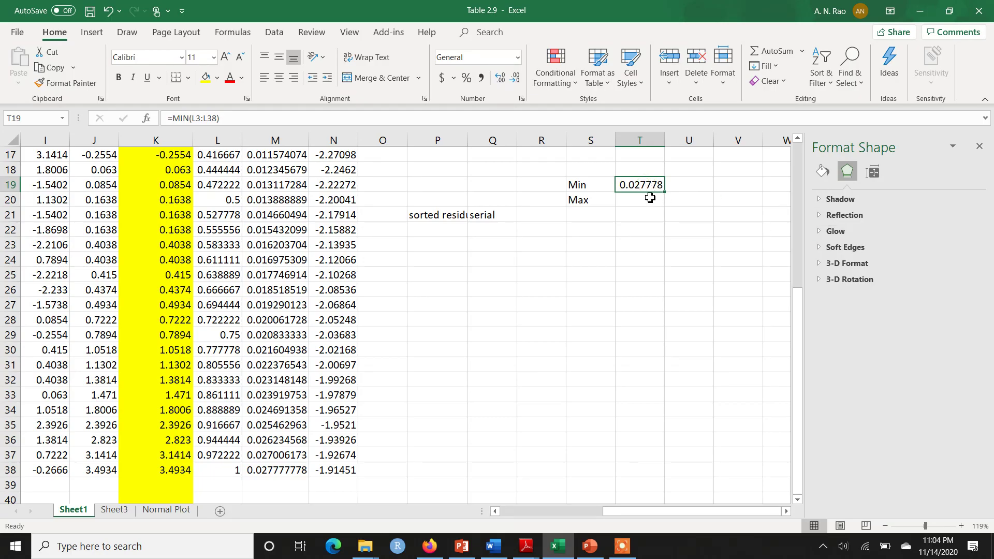
# - Calculate the maximum of the uniformly spaced values L3:L38 in T20 with the MAX function
pyautogui.click(645, 202)
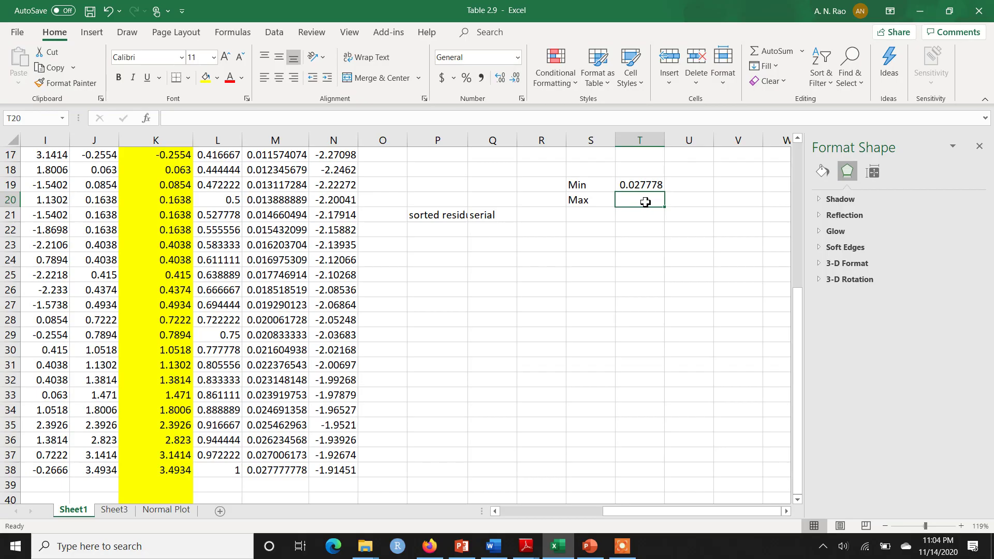
pyautogui.write('=Max')
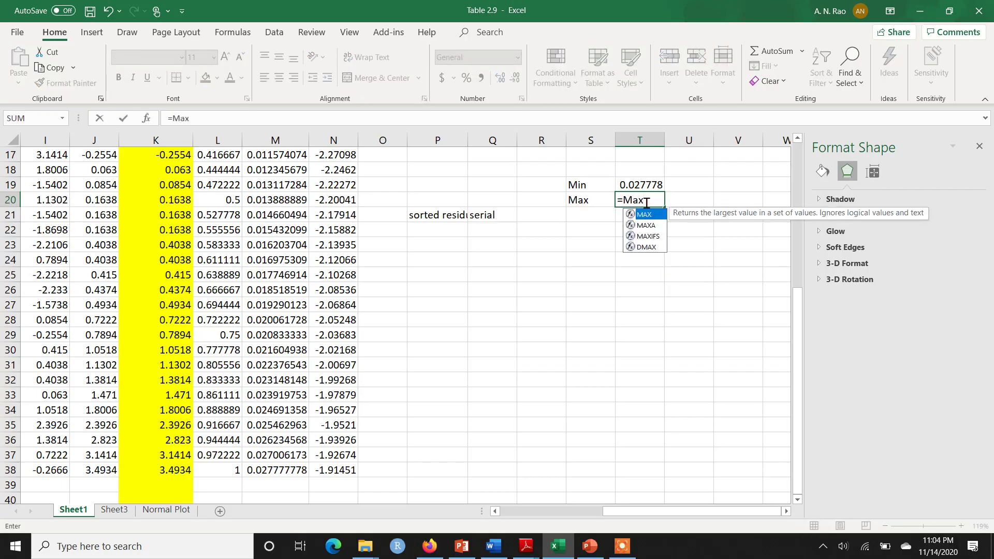
pyautogui.write('(')
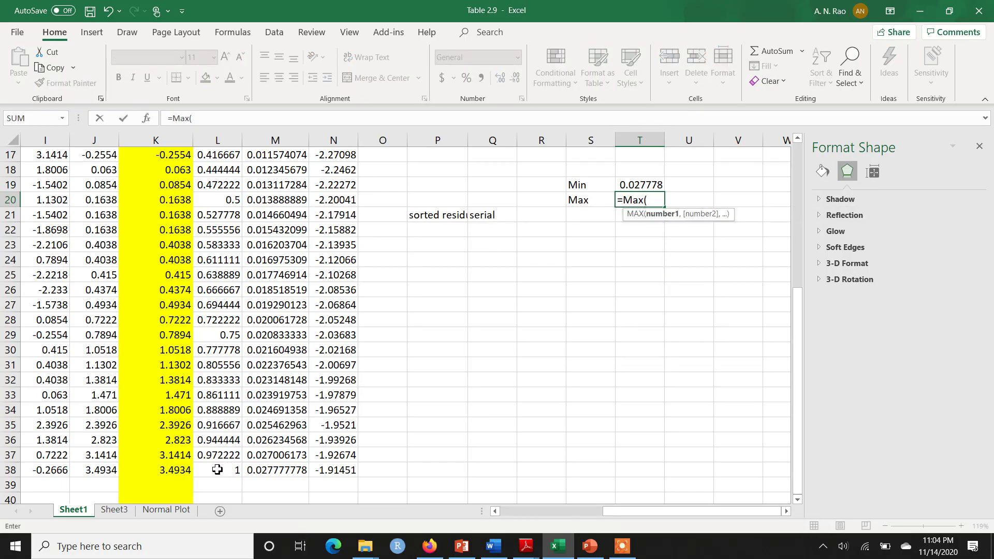
pyautogui.moveTo(217, 470); pyautogui.dragTo(211, 191)
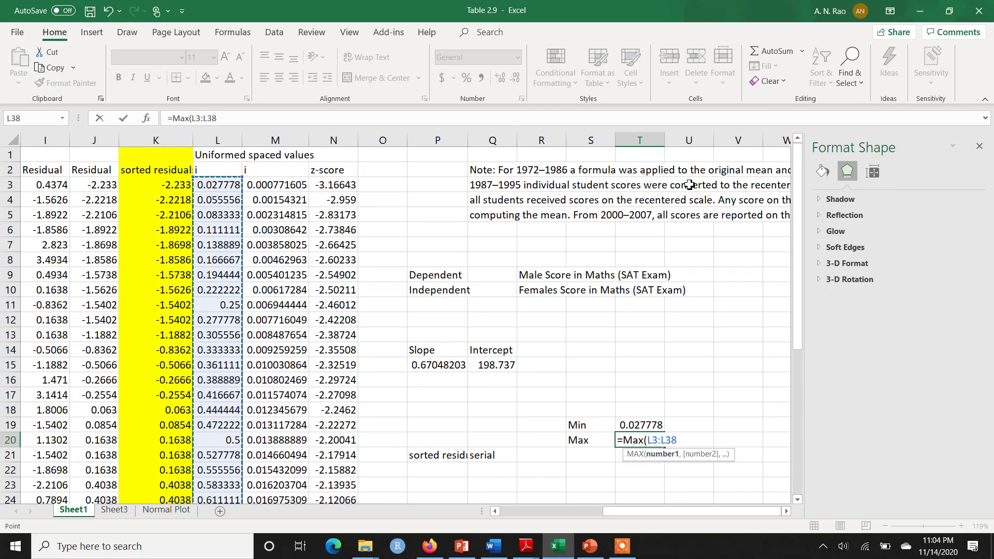
pyautogui.write(')')
pyautogui.press('Return')
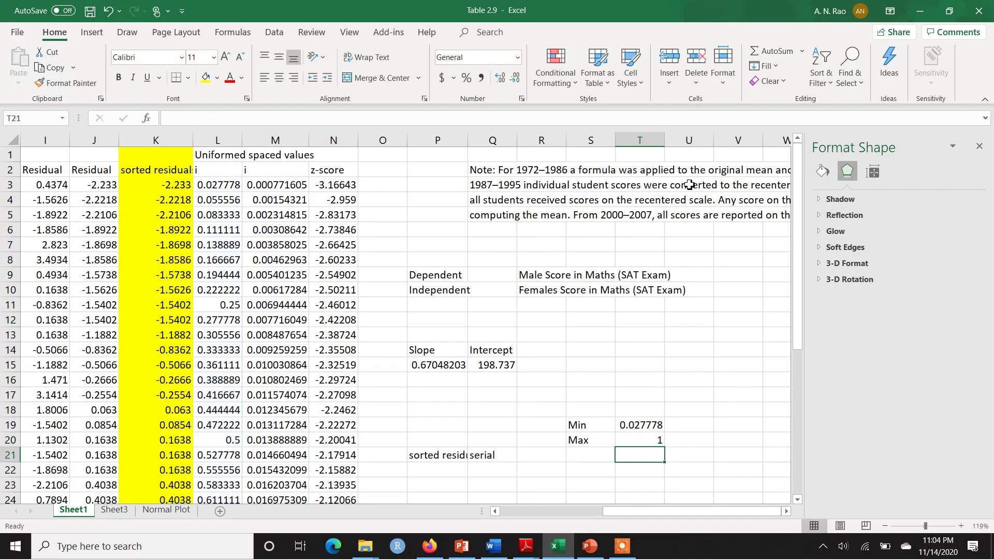
pyautogui.click(638, 440)
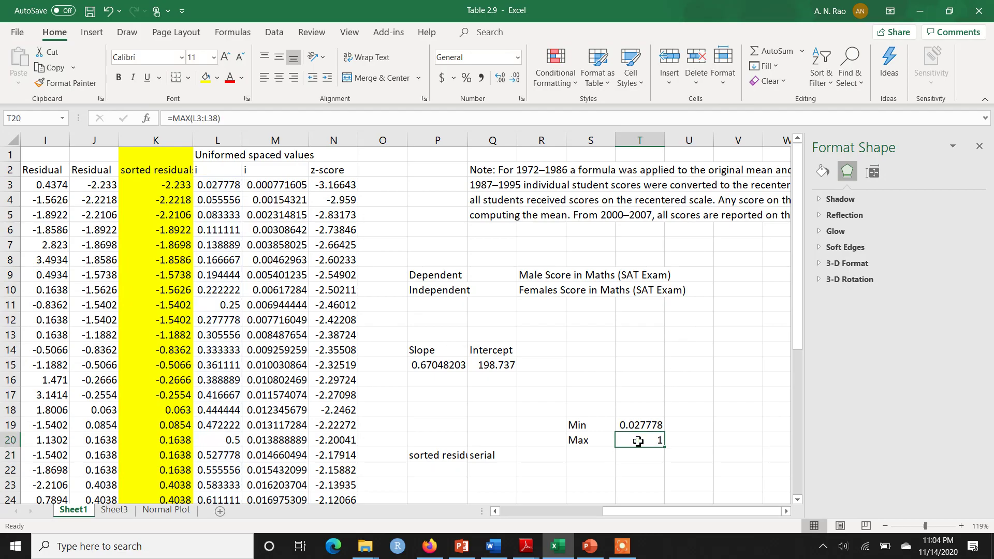
# - Enter the conditions ">0" in U19 and "<1" in U20 beside the minimum and maximum
pyautogui.click(696, 426)
pyautogui.write('>0')
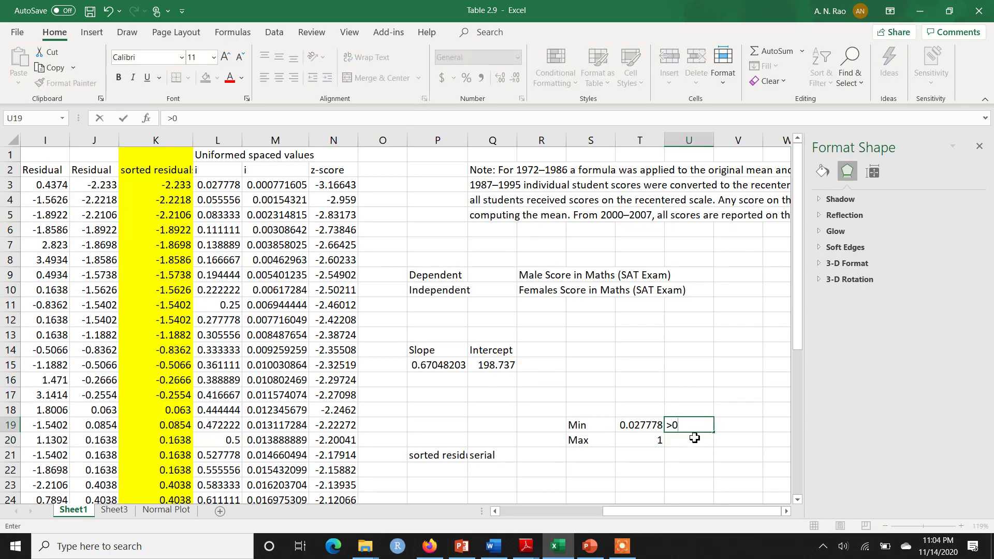
pyautogui.press('Return')
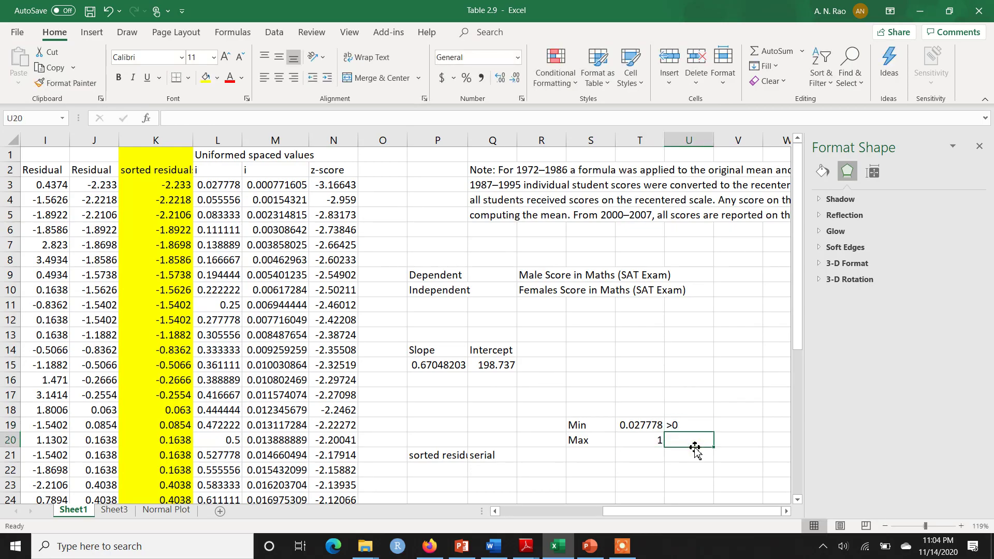
pyautogui.write('<1')
pyautogui.press('Return')
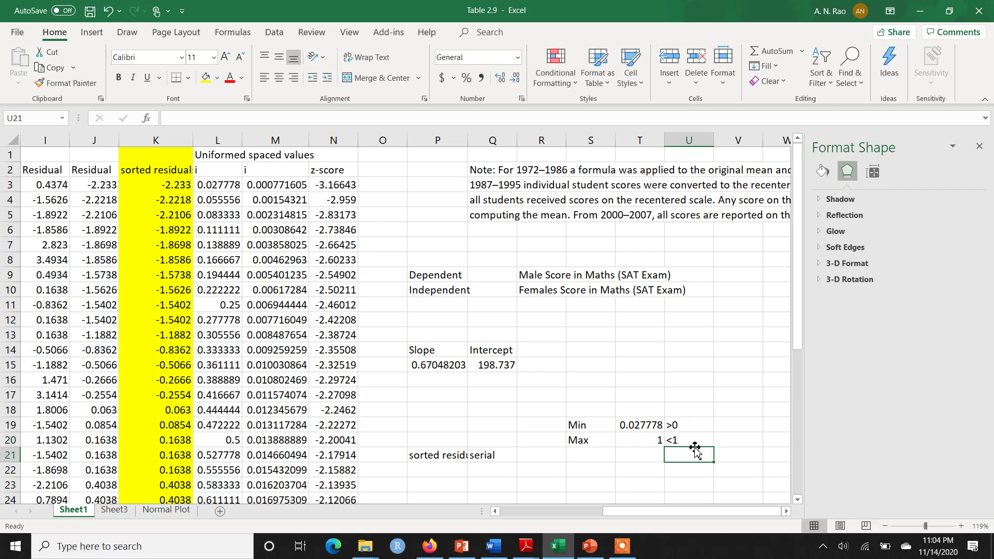
# - Color the text of the Max row, S20:U20, red
pyautogui.click(640, 440)
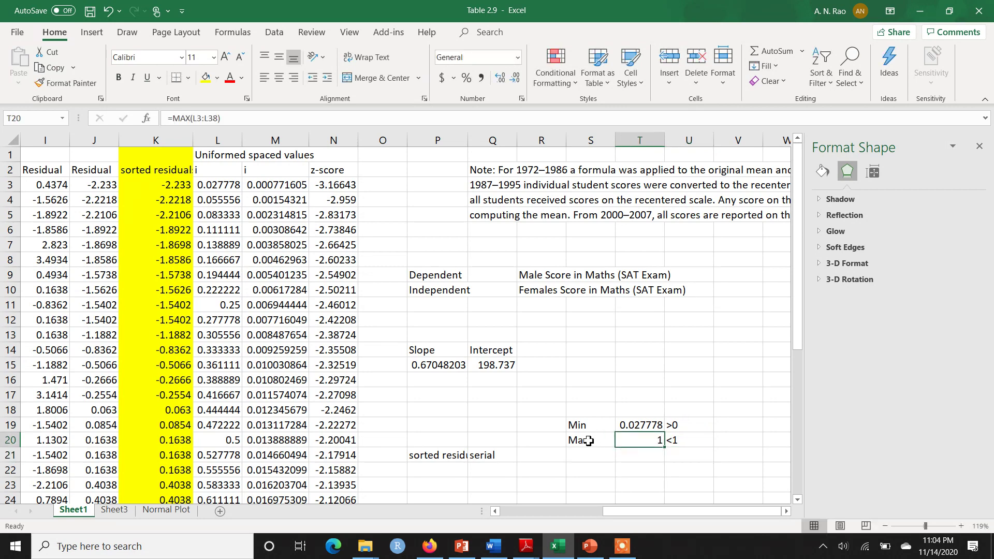
pyautogui.moveTo(588, 440); pyautogui.dragTo(689, 440)
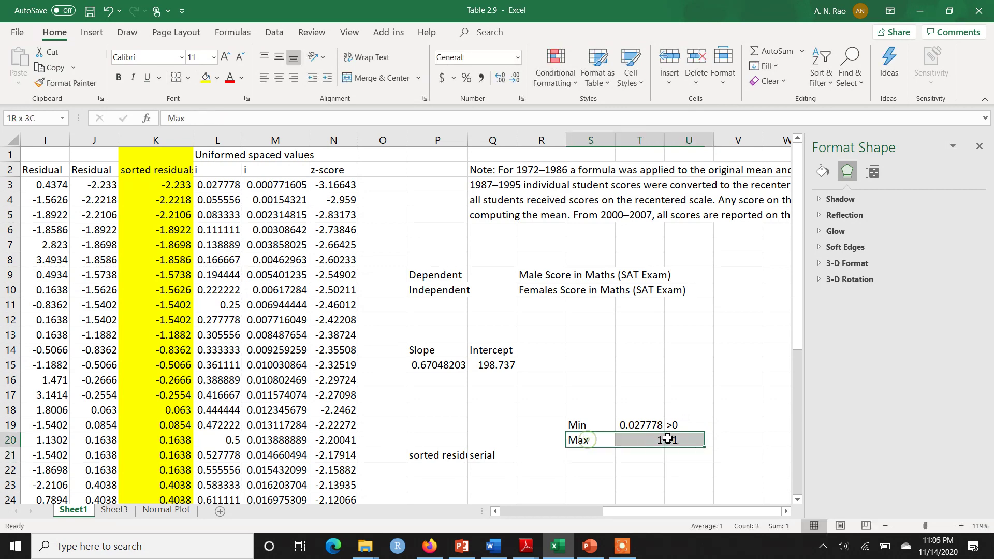
pyautogui.click(230, 79)
pyautogui.click(653, 477)
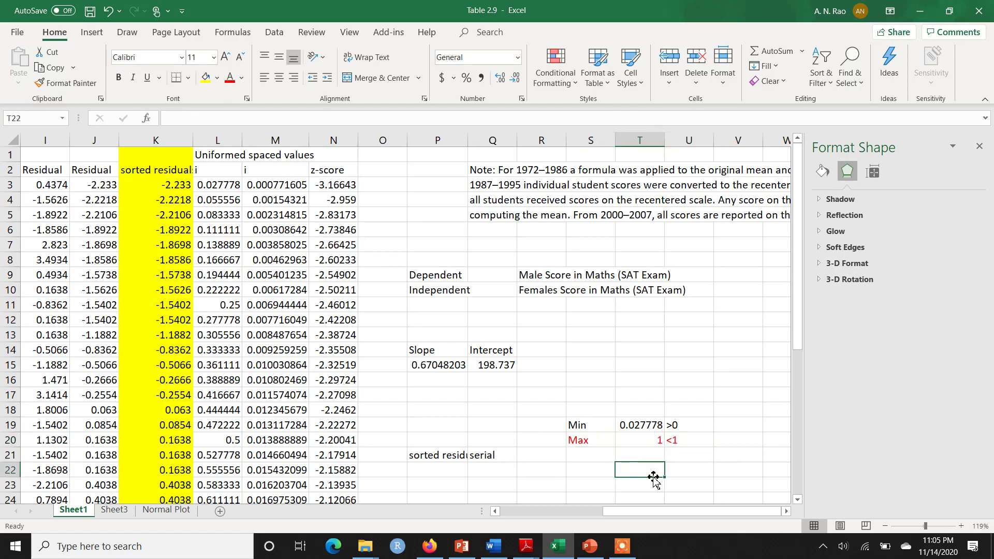
# - Inspect the formulas of the rescaled uniformly spaced values in M3 and M4
pyautogui.click(291, 185)
pyautogui.doubleClick(292, 185)
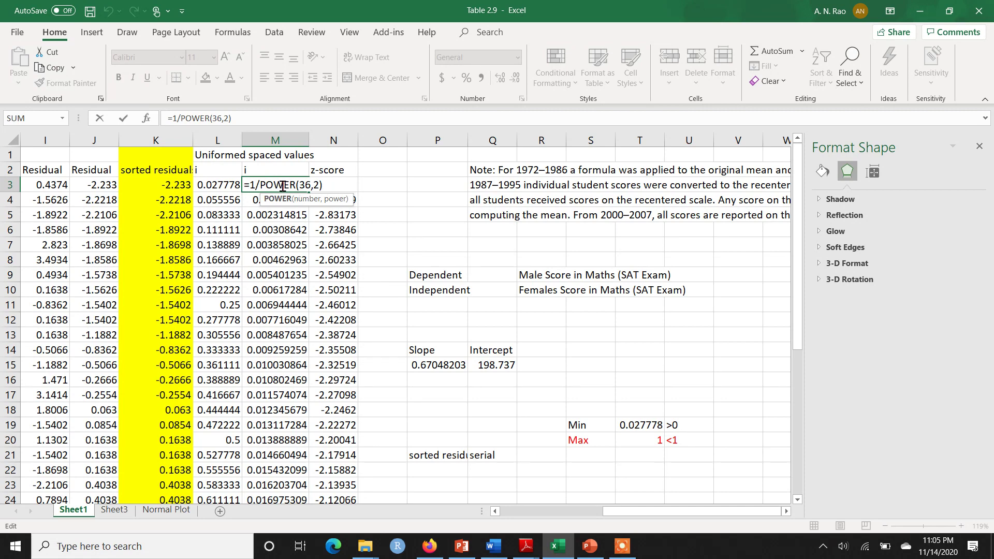
pyautogui.press('Return')
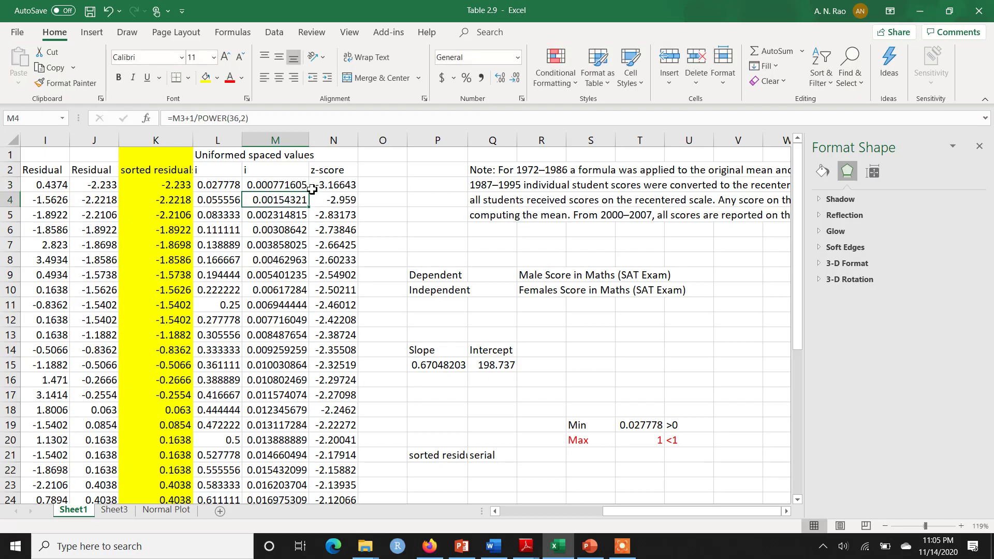
pyautogui.doubleClick(289, 203)
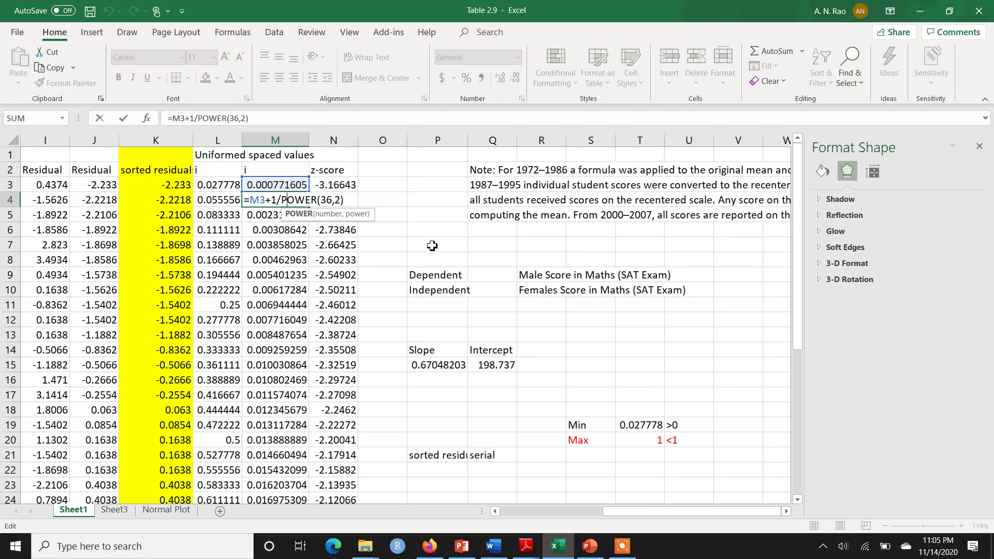
pyautogui.press('Return')
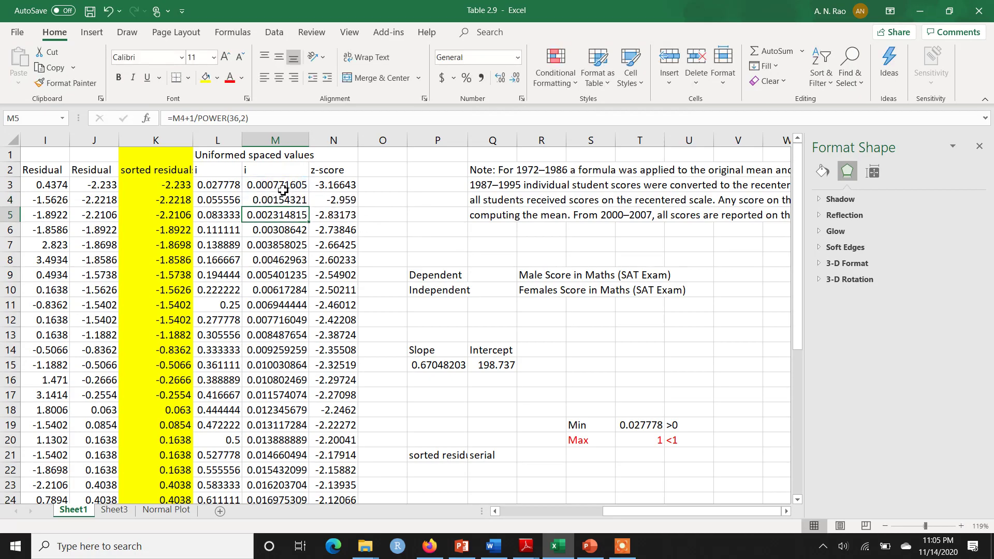
pyautogui.click(293, 187)
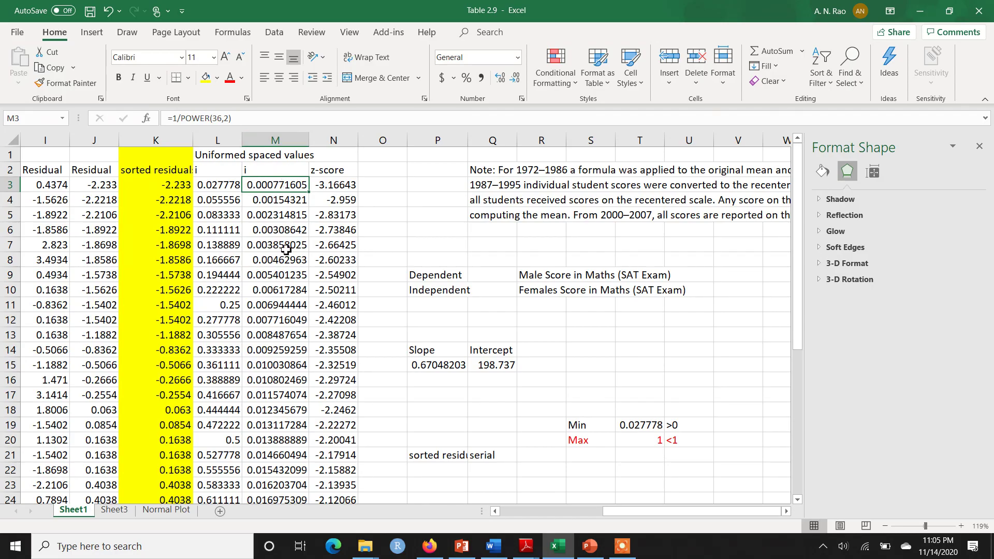
# - Calculate the minimum of the rescaled values M3:M38 in V19 with the MIN function
pyautogui.click(747, 427)
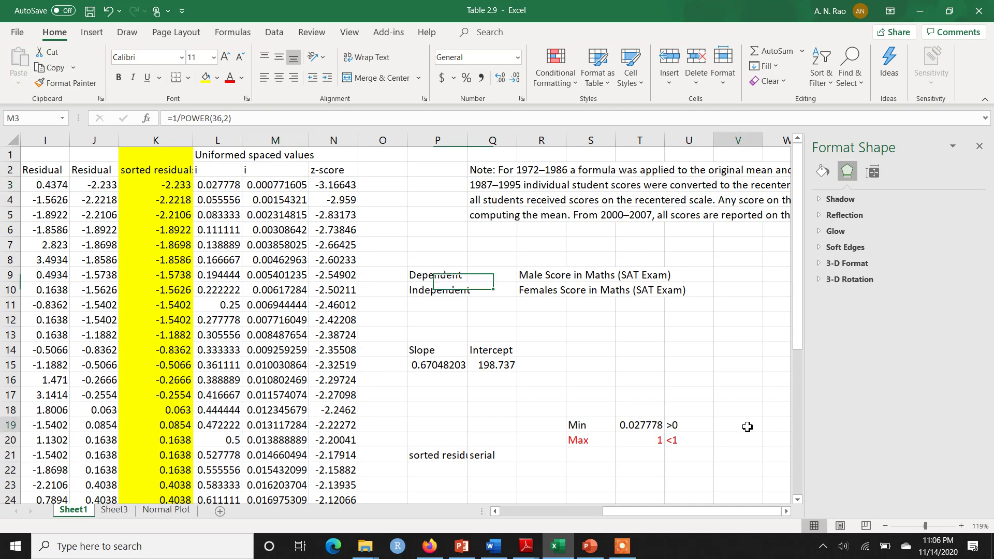
pyautogui.write('=min(')
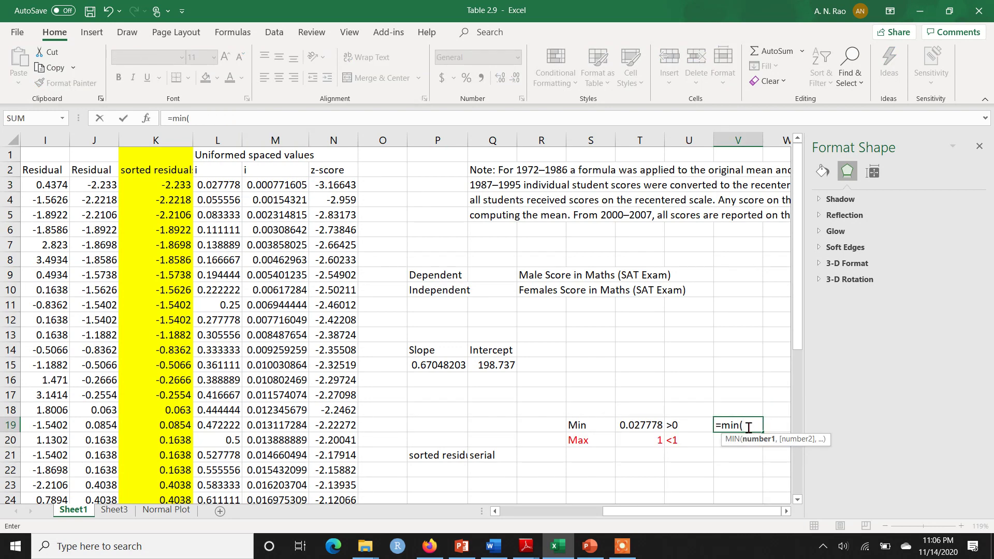
pyautogui.moveTo(275, 189); pyautogui.dragTo(285, 469)
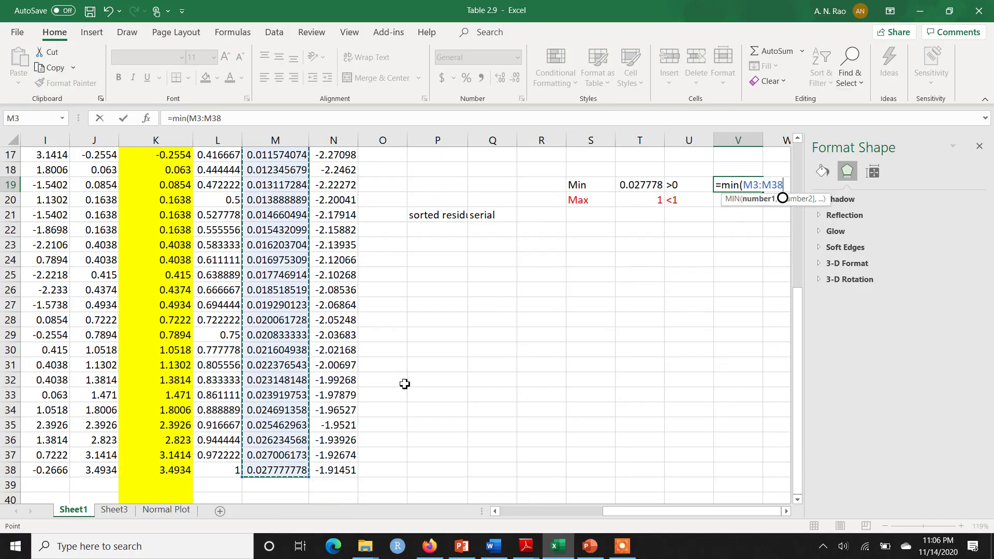
pyautogui.write(')')
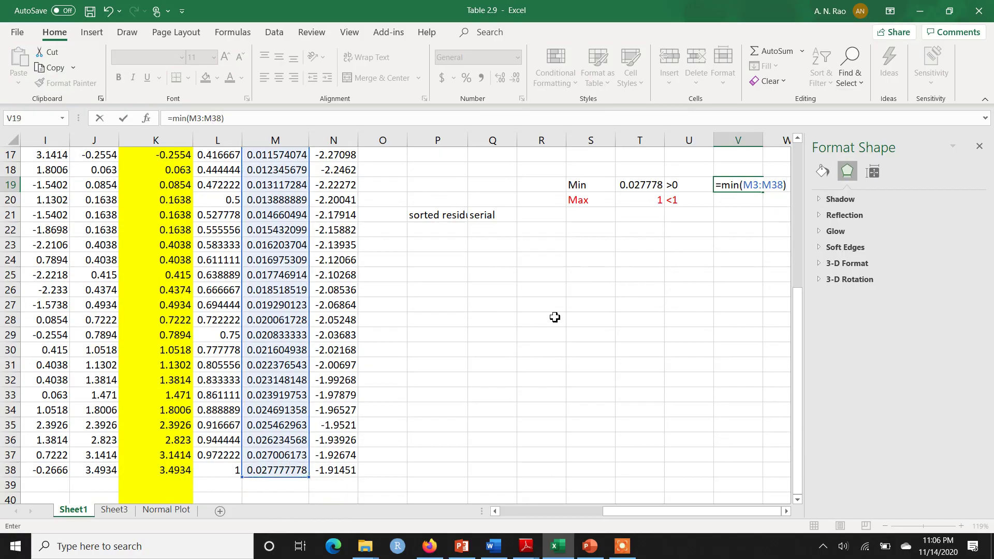
pyautogui.press('Return')
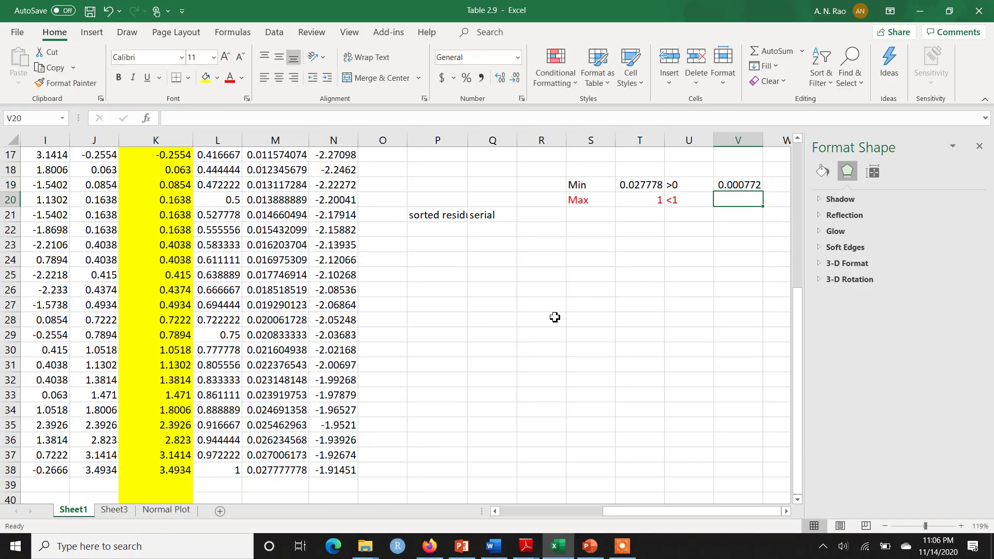
pyautogui.click(737, 187)
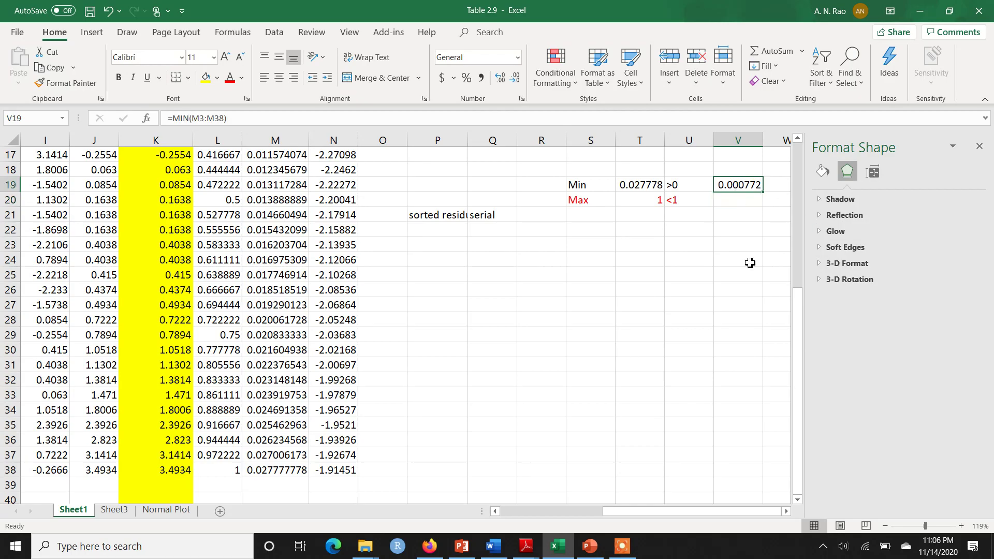
# - Calculate the maximum of the rescaled values M3:M38 in V20 with the MAX function
pyautogui.click(744, 200)
pyautogui.write('=max(')
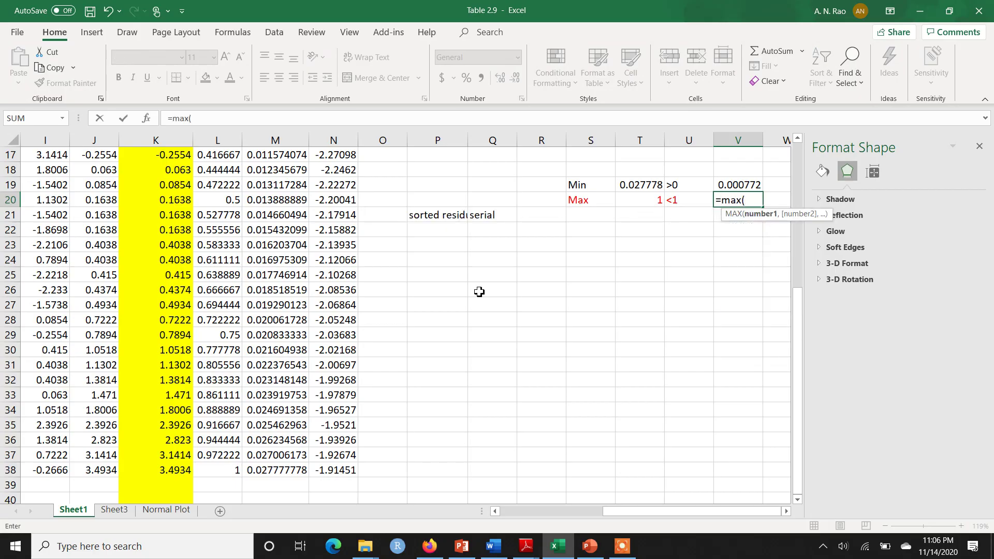
pyautogui.moveTo(269, 469); pyautogui.dragTo(274, 191)
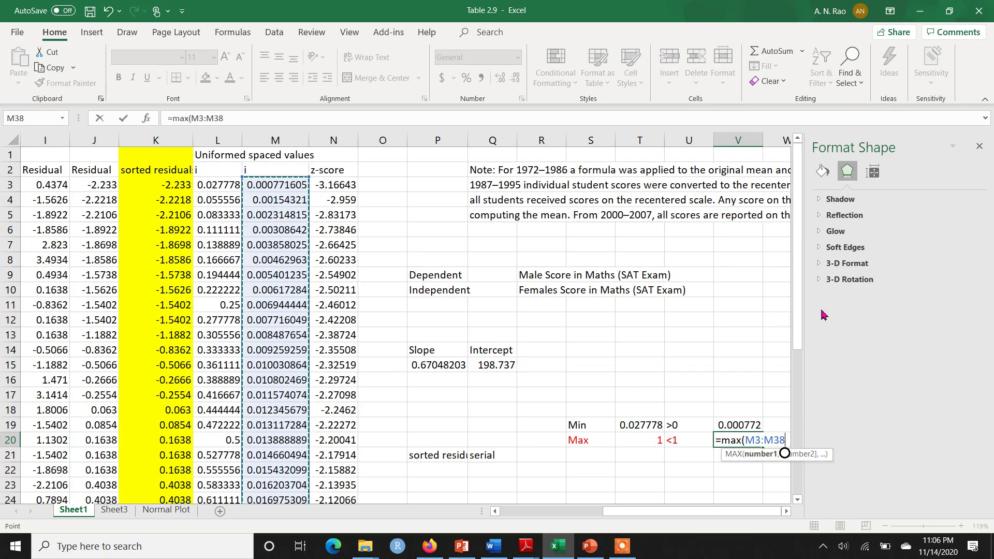
pyautogui.press('Return')
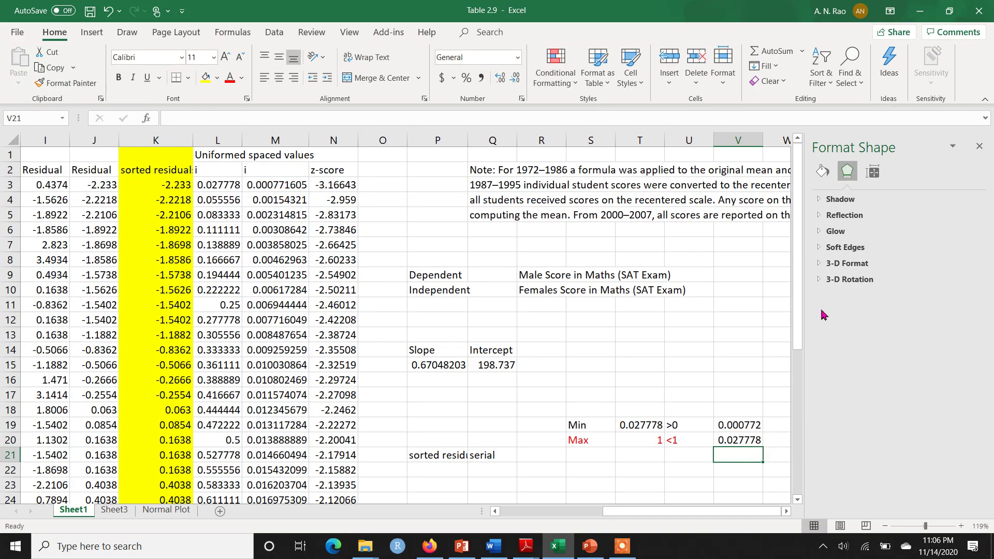
pyautogui.click(741, 438)
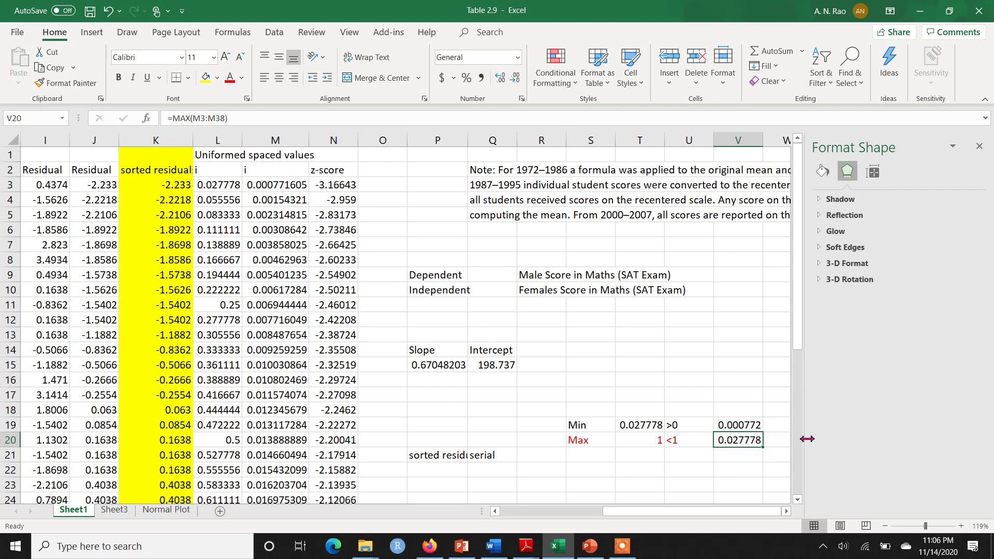
# - Highlight the whole column M of rescaled uniformly spaced values with a yellow fill
pyautogui.click(297, 150)
pyautogui.click(295, 141)
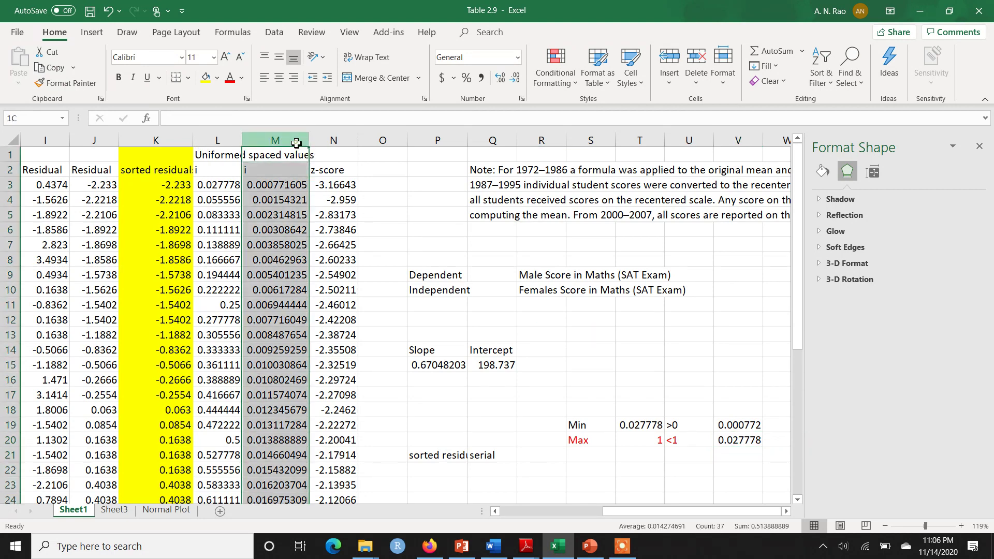
pyautogui.click(206, 79)
# - Inspect the NORM.S.INV formula that converts M3 into the first z-score in N3
pyautogui.click(348, 258)
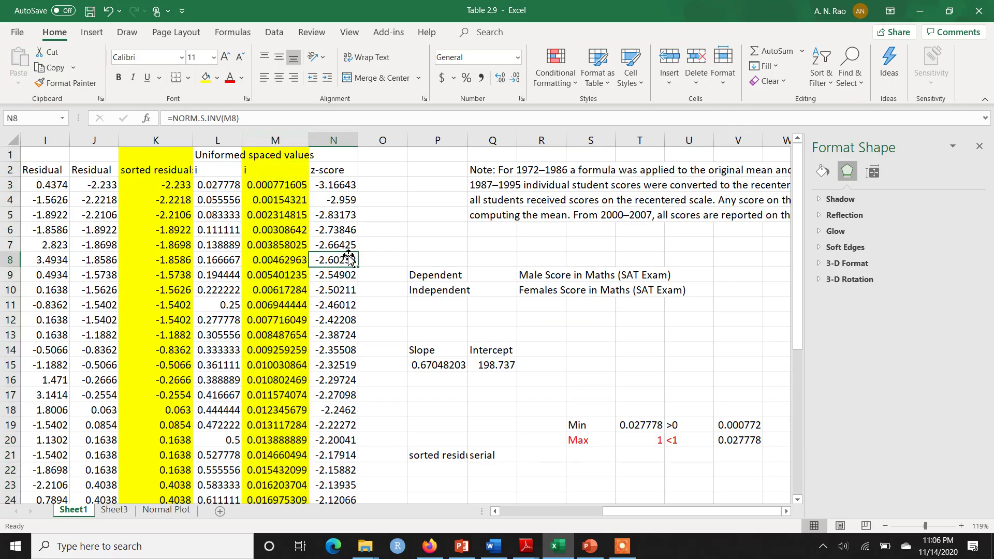
pyautogui.doubleClick(350, 184)
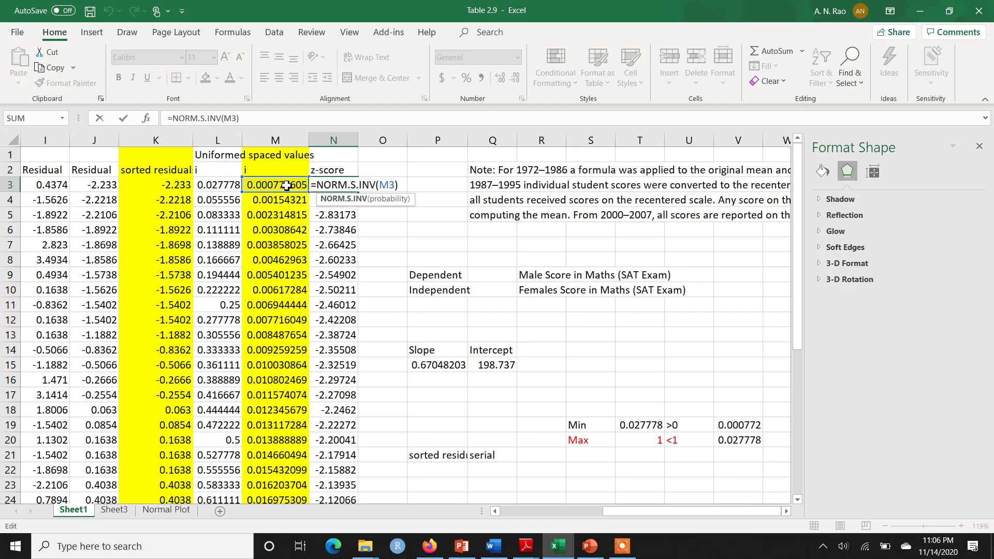
pyautogui.press('Return')
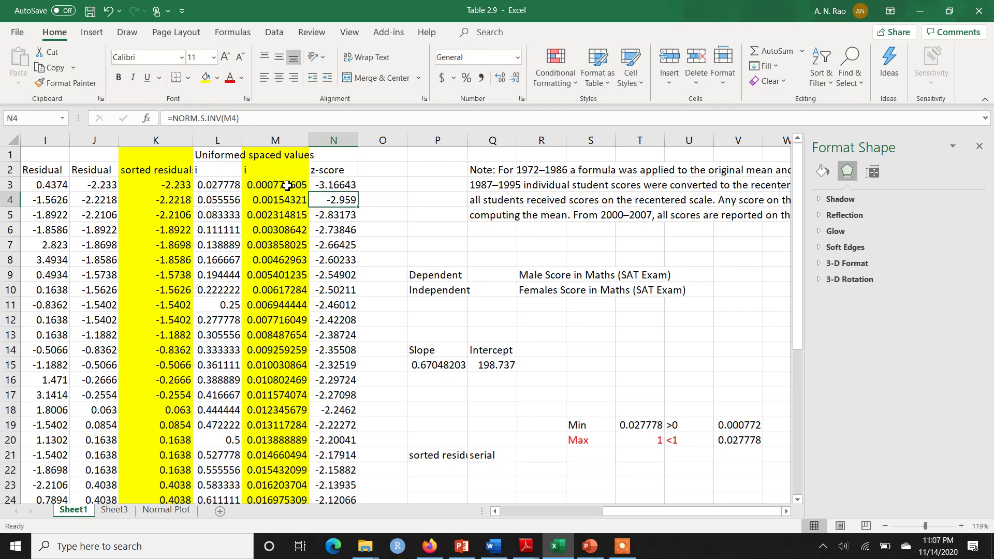
# - Copy the z-score formula in N3 and select the z-score cells below it
pyautogui.rightClick(344, 184)
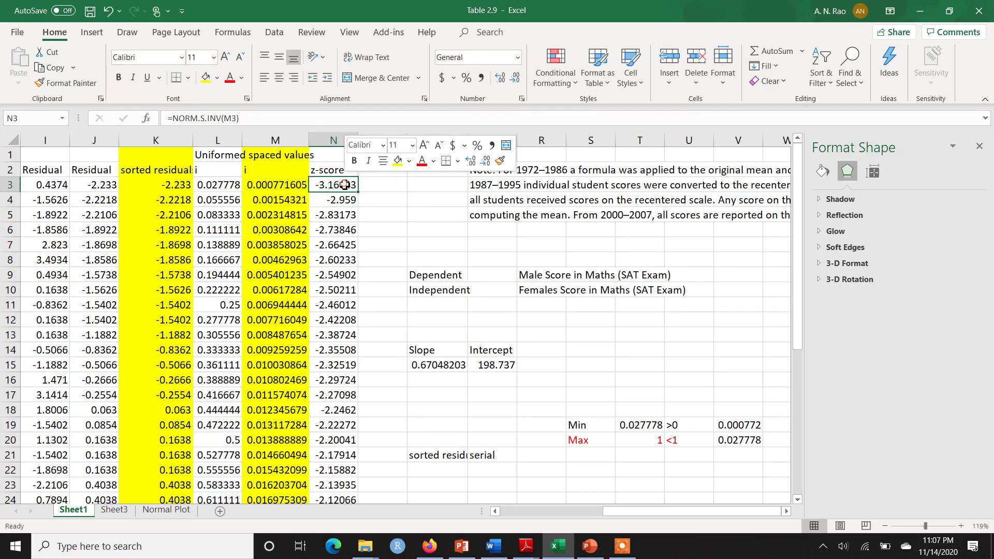
pyautogui.click(377, 209)
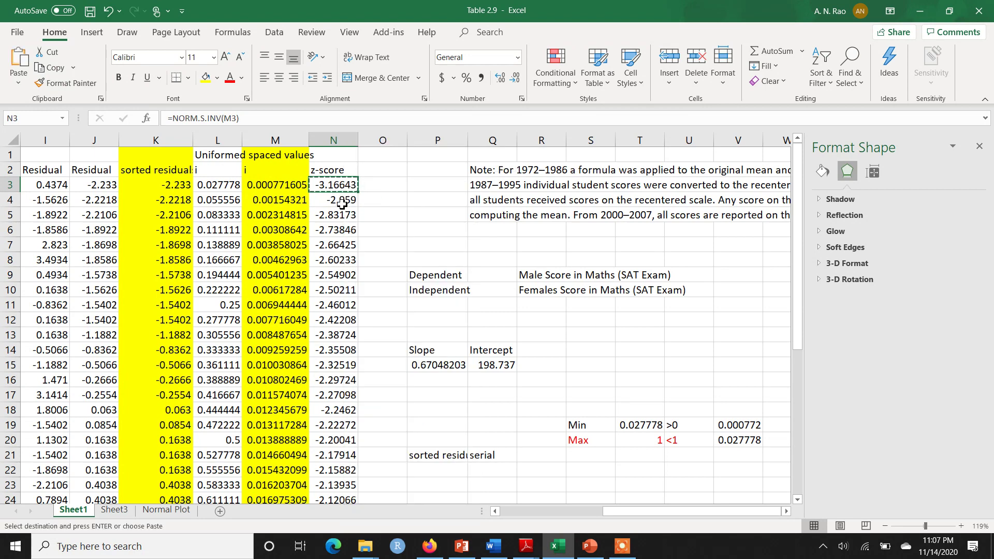
pyautogui.moveTo(342, 205); pyautogui.dragTo(343, 477)
pyautogui.click(404, 436)
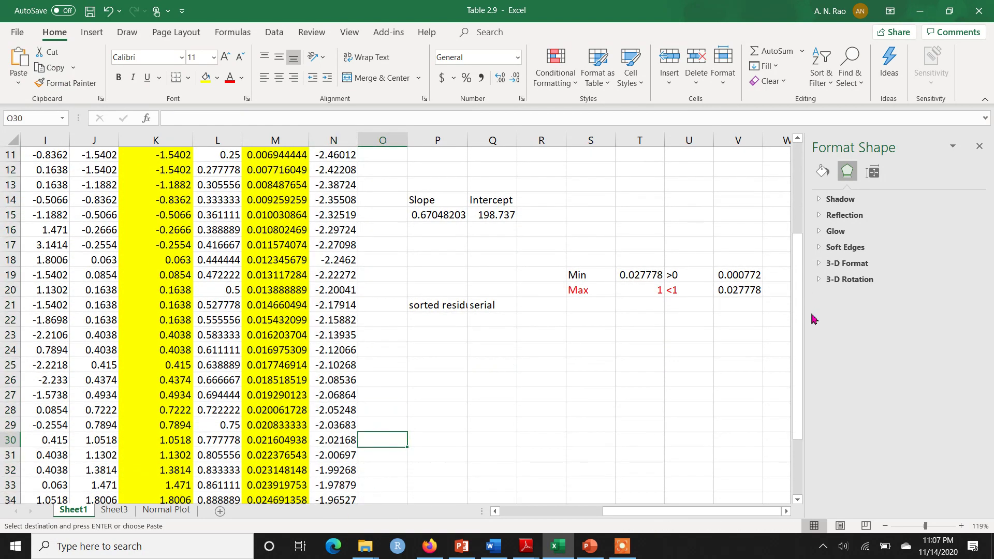
pyautogui.moveTo(800, 322); pyautogui.dragTo(803, 199)
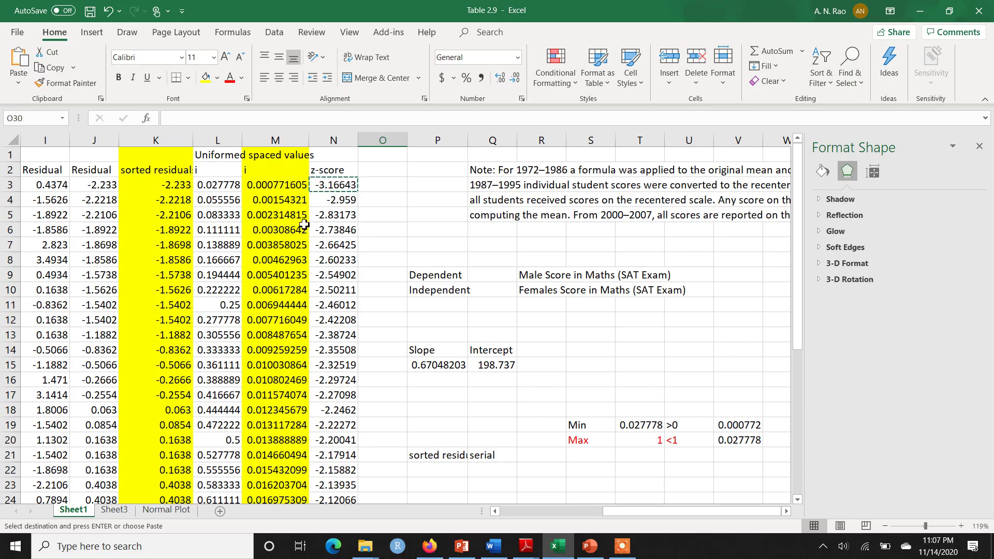
# - Compare the sorted residuals and z-scores in columns K and N of Sheet1 with columns A and B of the Normal Plot sheet
pyautogui.click(167, 144)
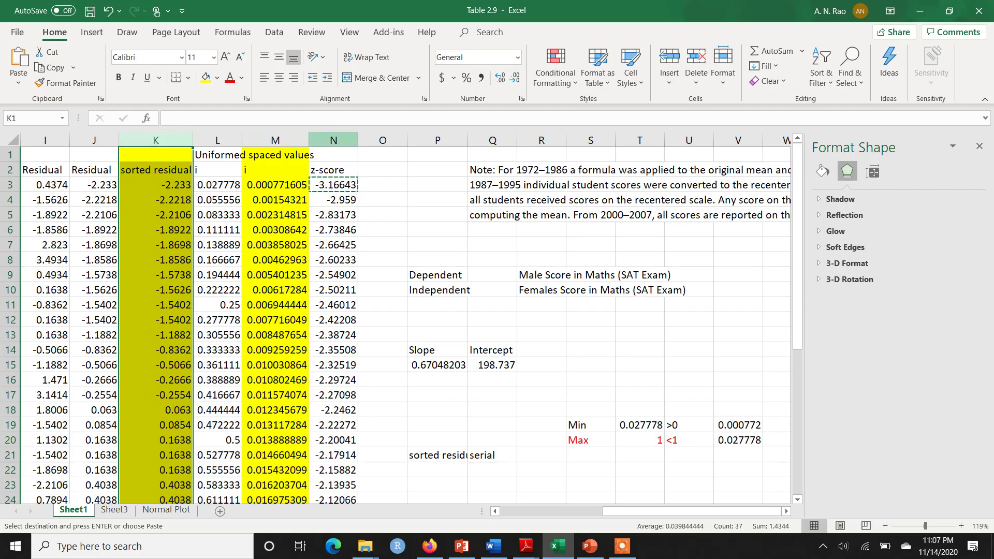
pyautogui.click(333, 140)
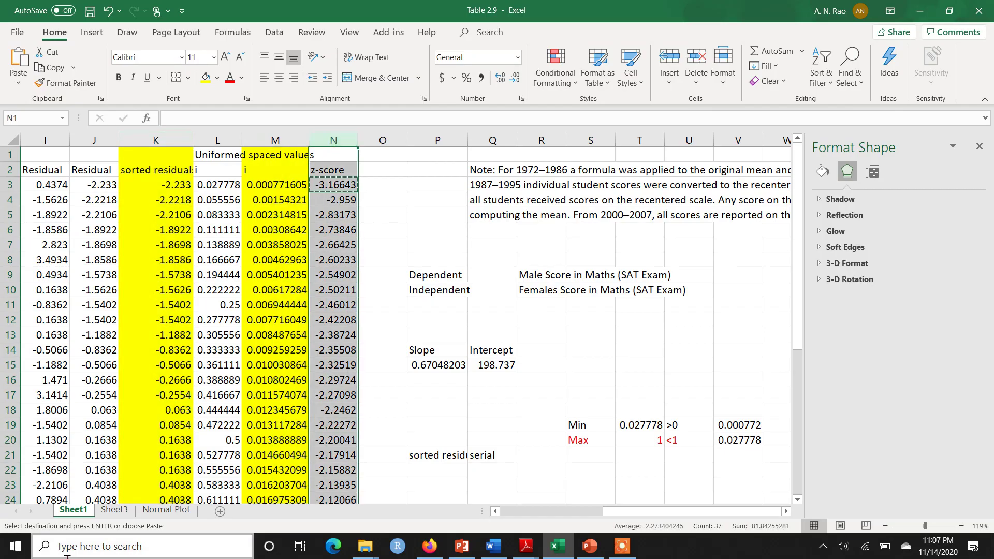
pyautogui.click(112, 512)
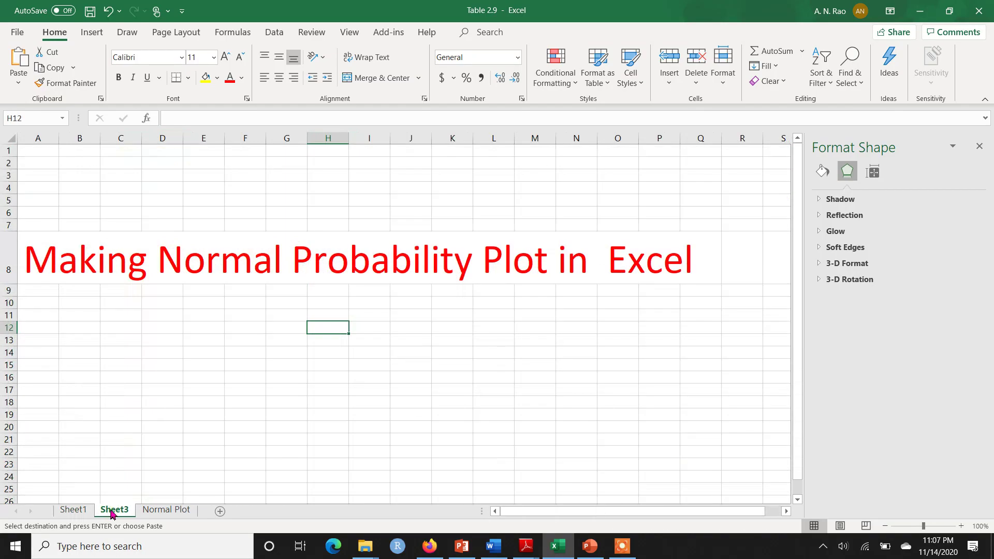
pyautogui.click(173, 510)
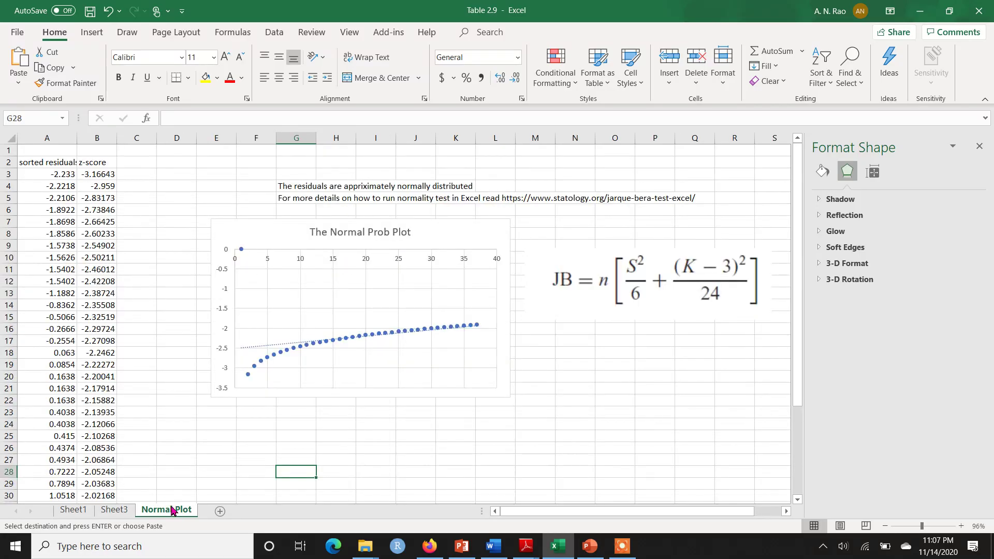
pyautogui.click(47, 138)
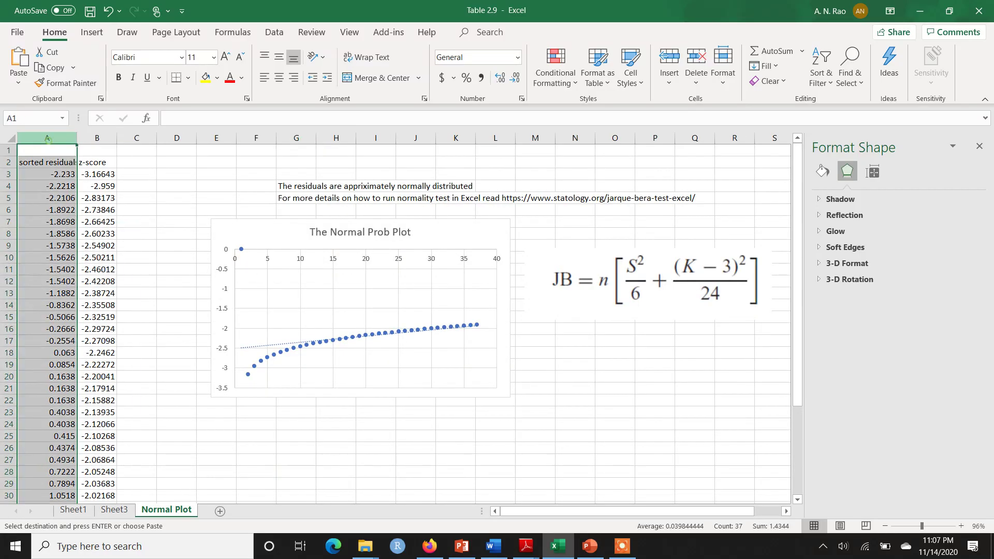
pyautogui.click(96, 138)
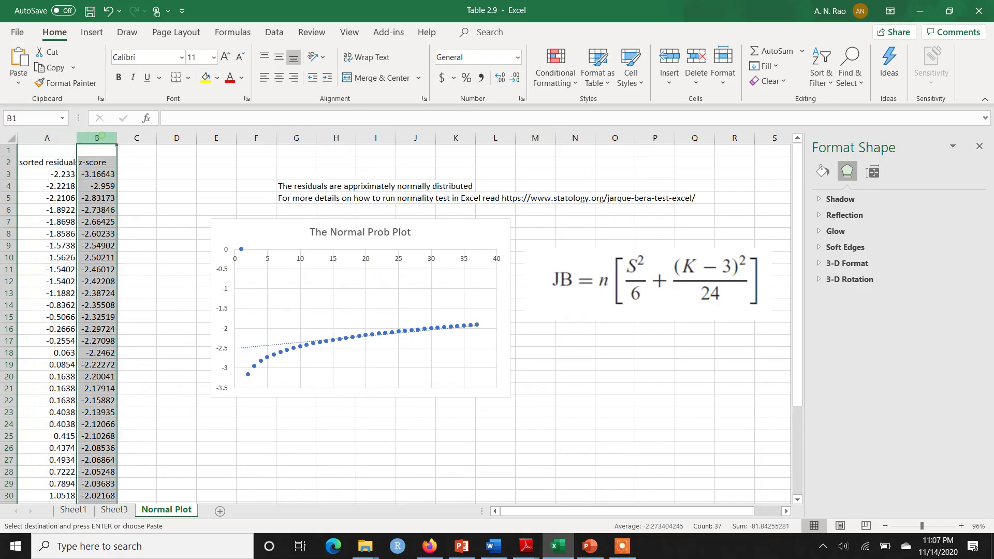
pyautogui.click(73, 509)
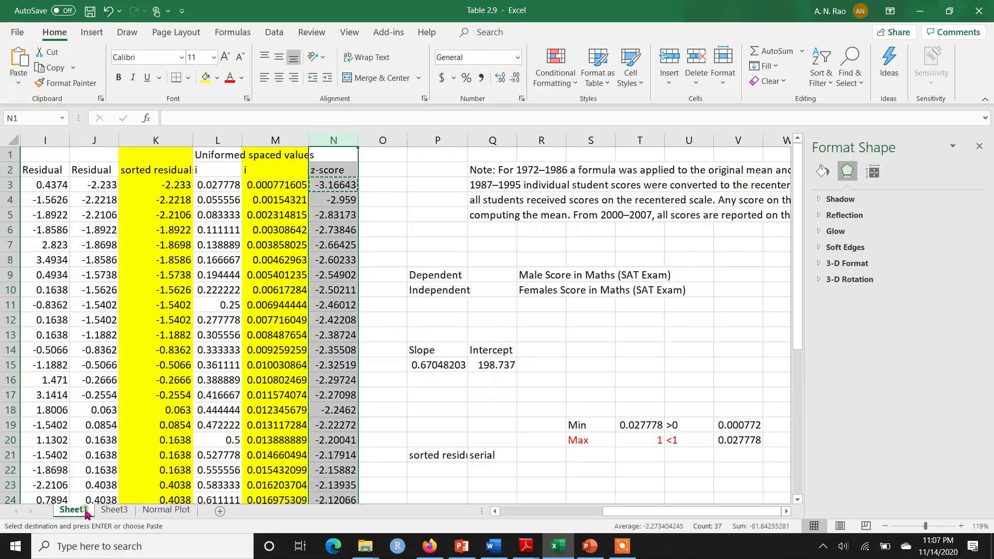
pyautogui.click(165, 141)
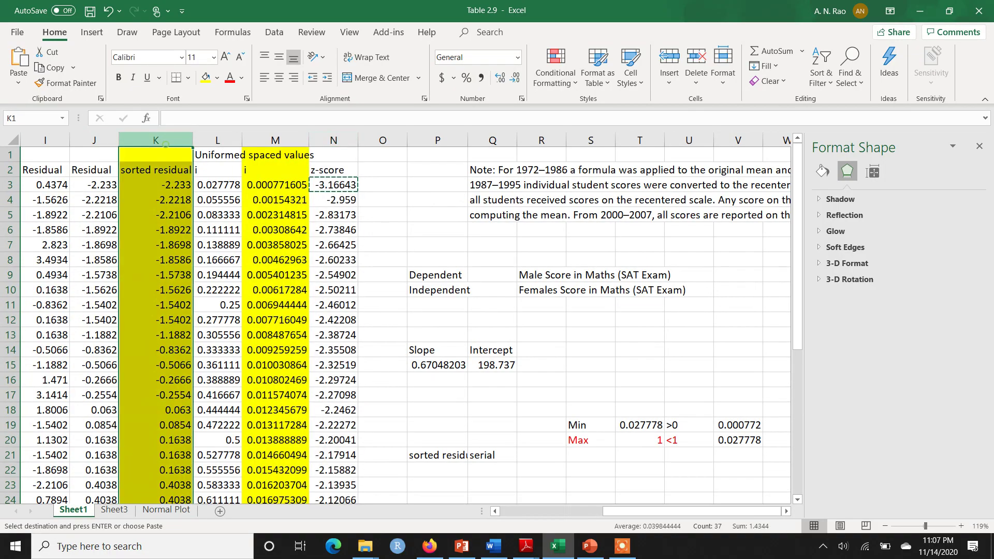
pyautogui.click(326, 139)
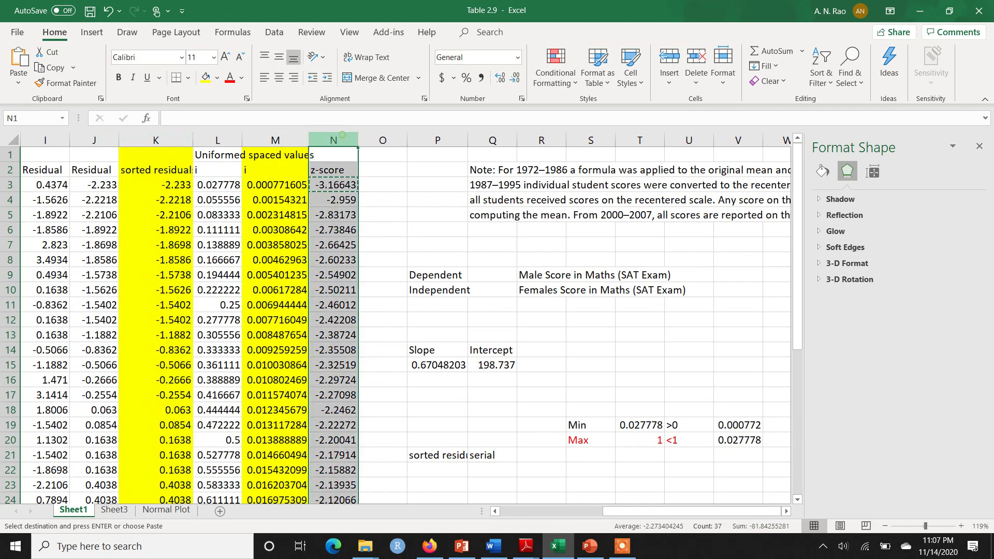
pyautogui.click(180, 509)
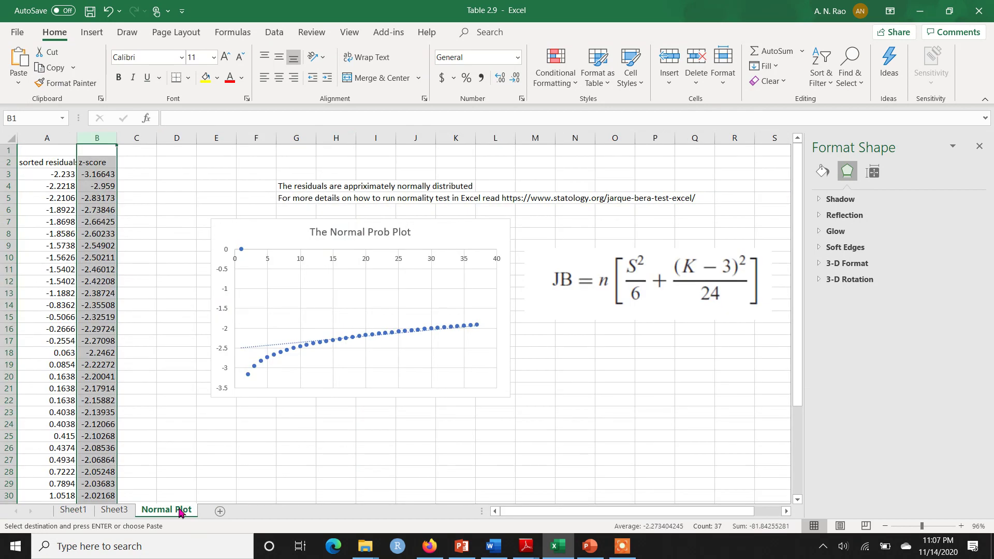
# - Review the Paste Values option on Sheet1 for transferring the z-score column without its formulas
pyautogui.click(80, 510)
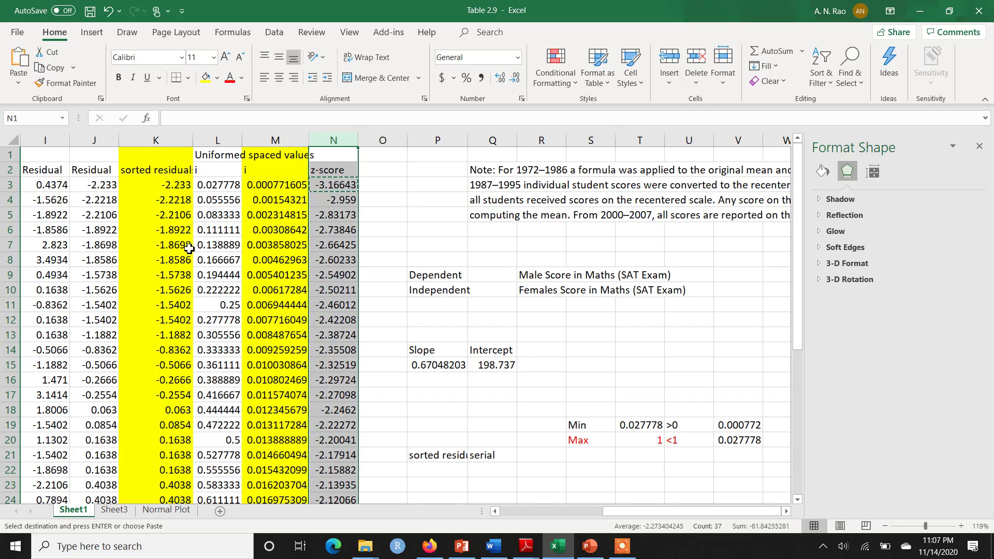
pyautogui.click(18, 82)
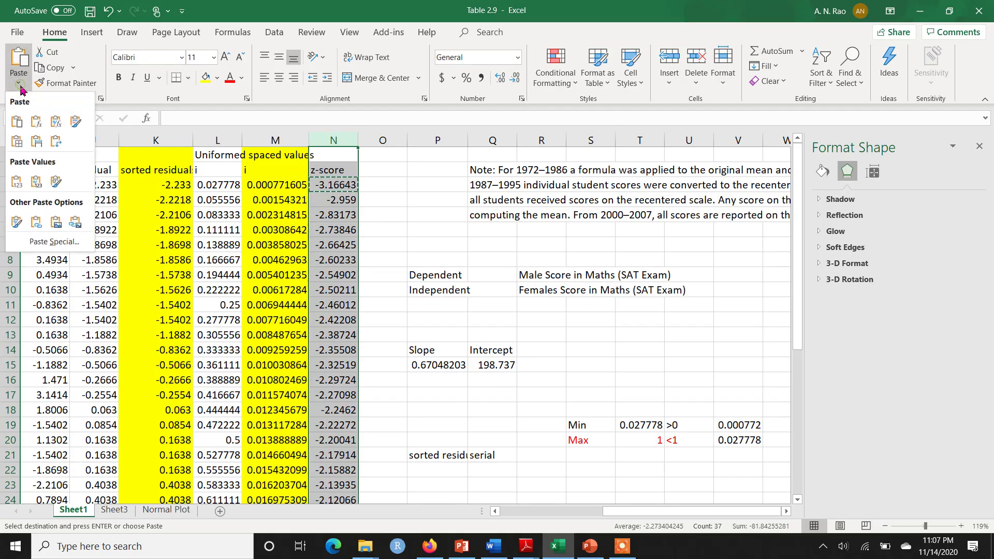
pyautogui.click(16, 185)
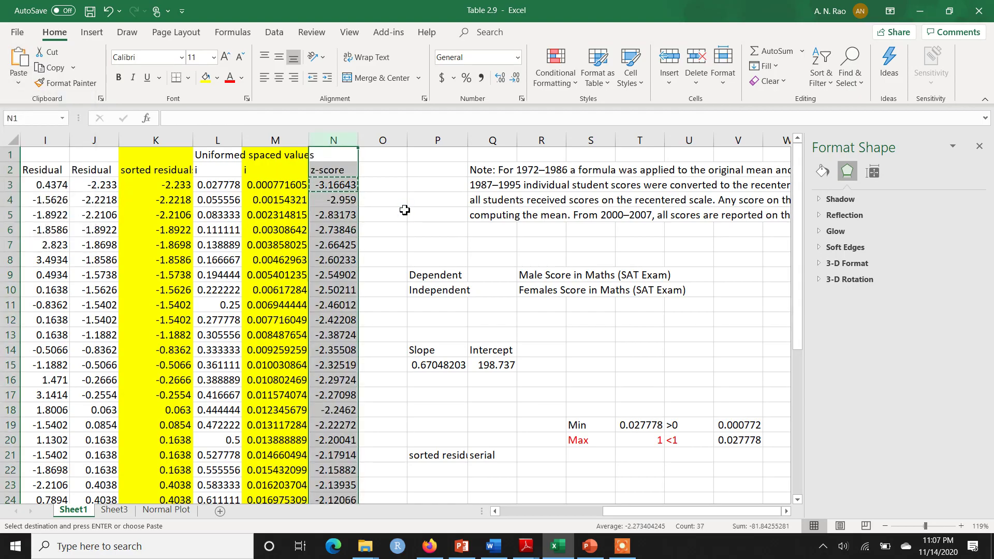
# - Insert a markers-only scatter chart of the sorted residuals and z-scores in A3:B38 of the Normal Plot sheet
pyautogui.click(164, 510)
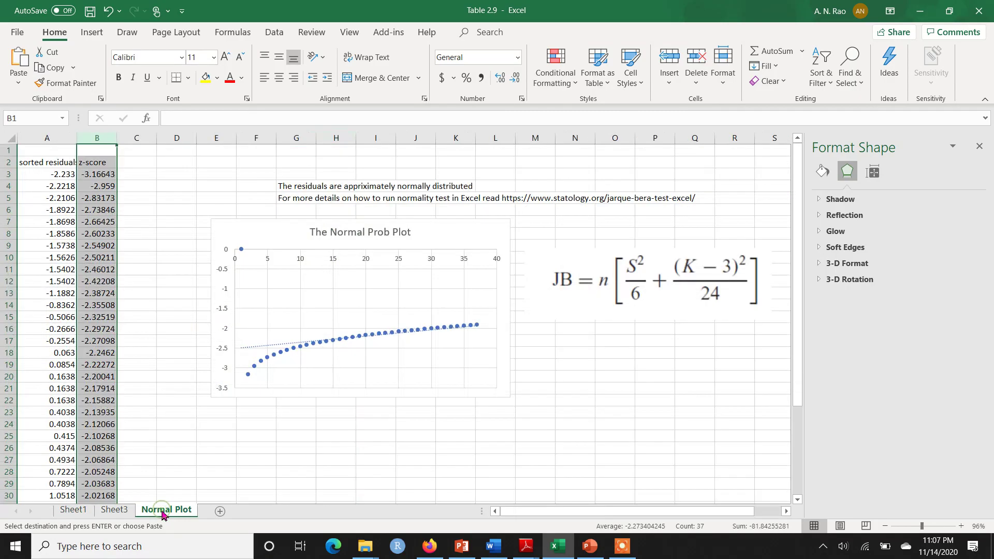
pyautogui.click(51, 197)
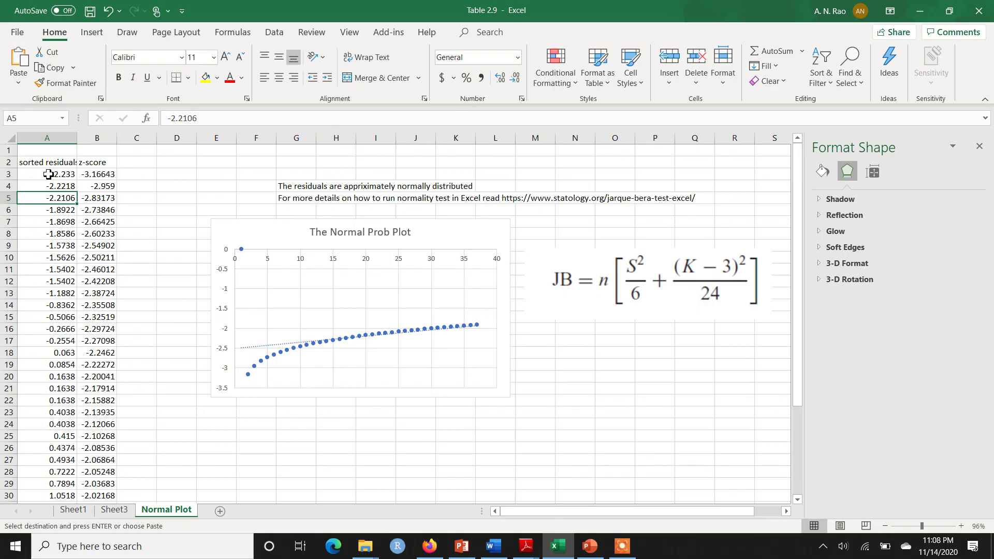
pyautogui.click(361, 235)
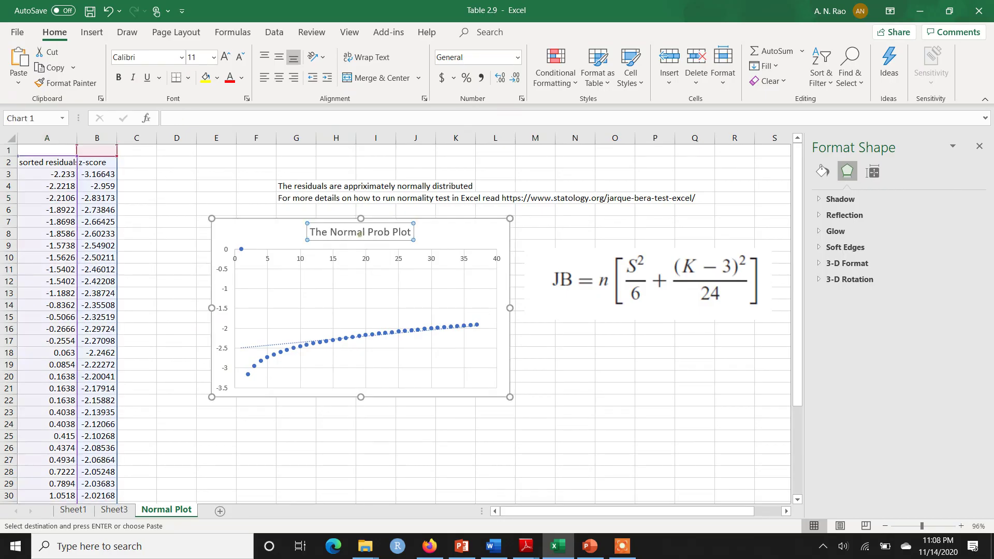
pyautogui.click(57, 176)
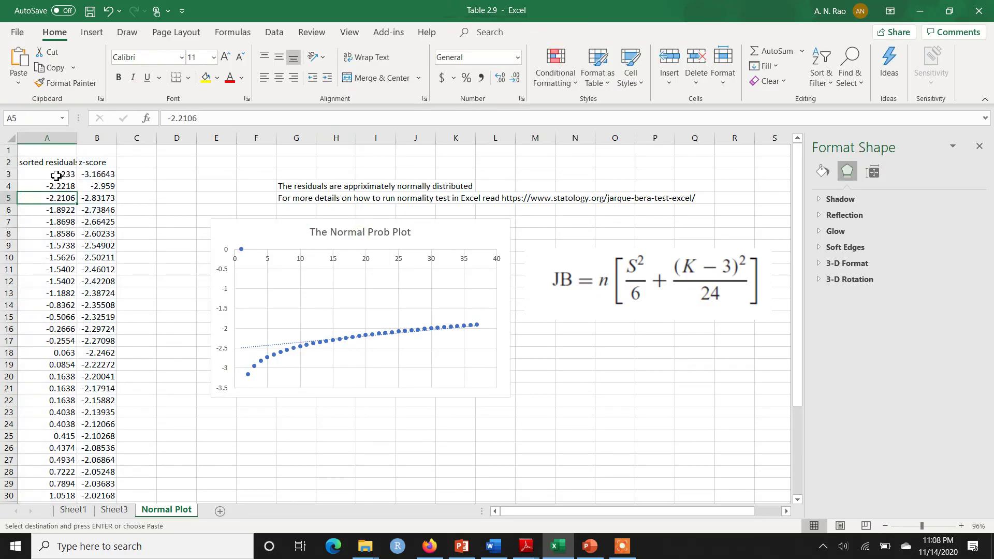
pyautogui.moveTo(57, 176); pyautogui.dragTo(106, 484)
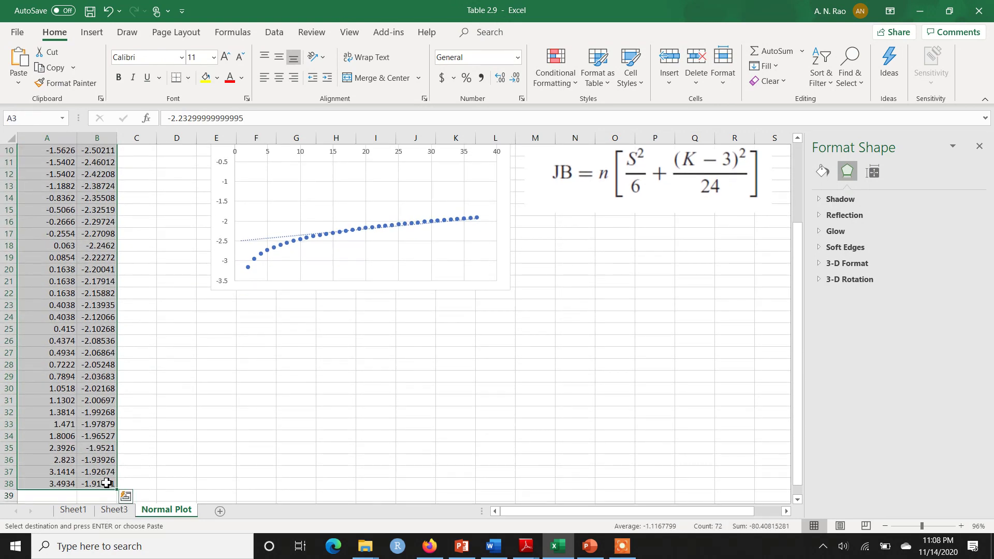
pyautogui.moveTo(797, 357); pyautogui.dragTo(807, 227)
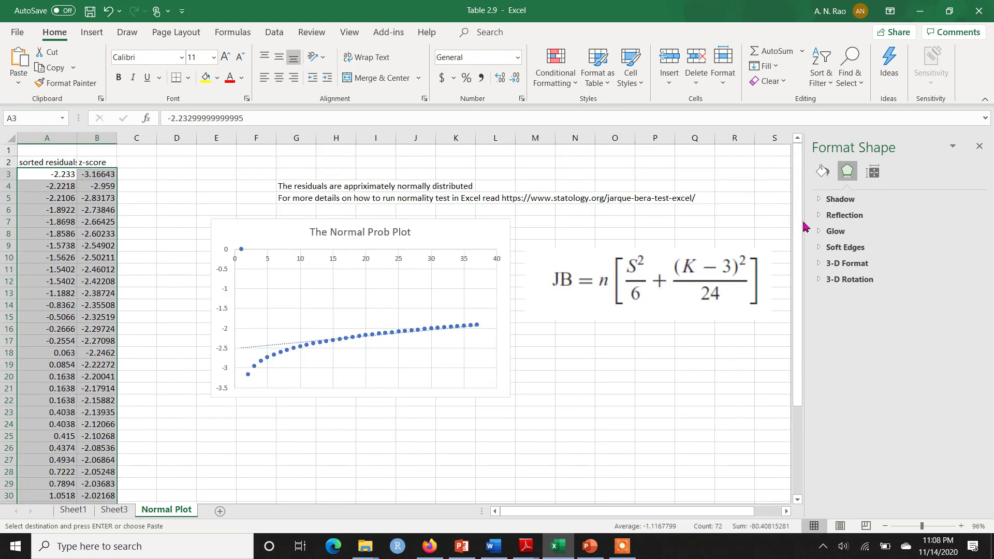
pyautogui.click(91, 35)
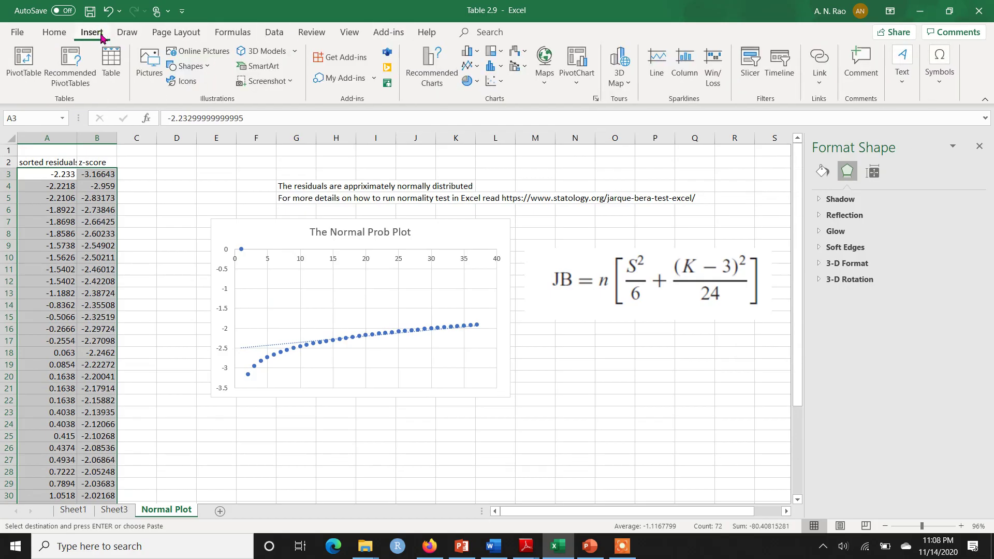
pyautogui.click(501, 83)
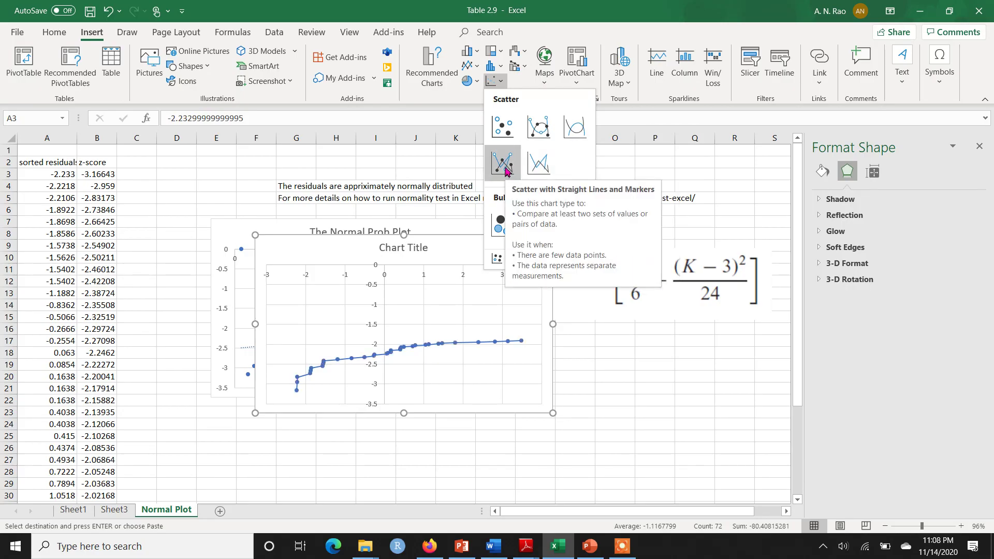
pyautogui.click(505, 133)
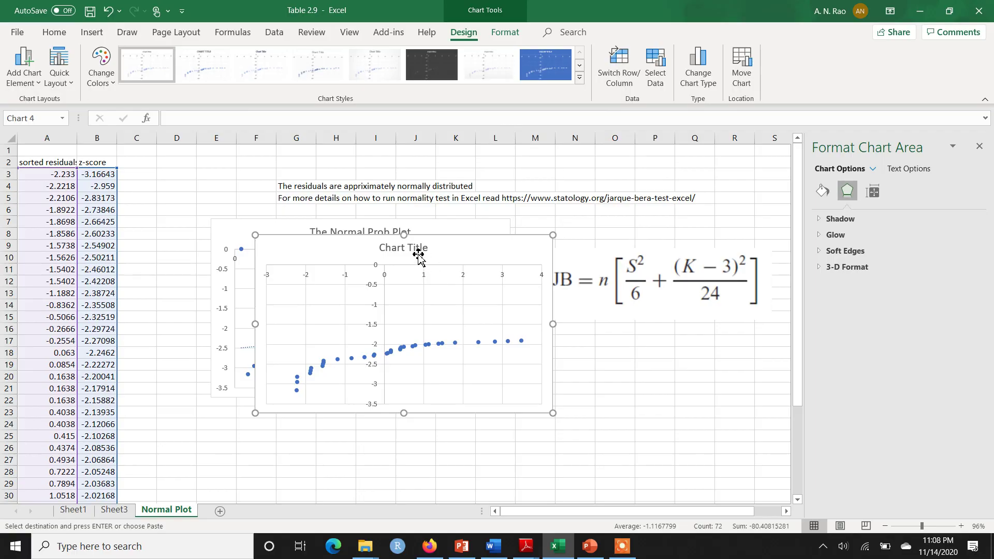
# - Enlarge the new scatter chart to span about columns D to P and rows 4 to 28
pyautogui.click(397, 361)
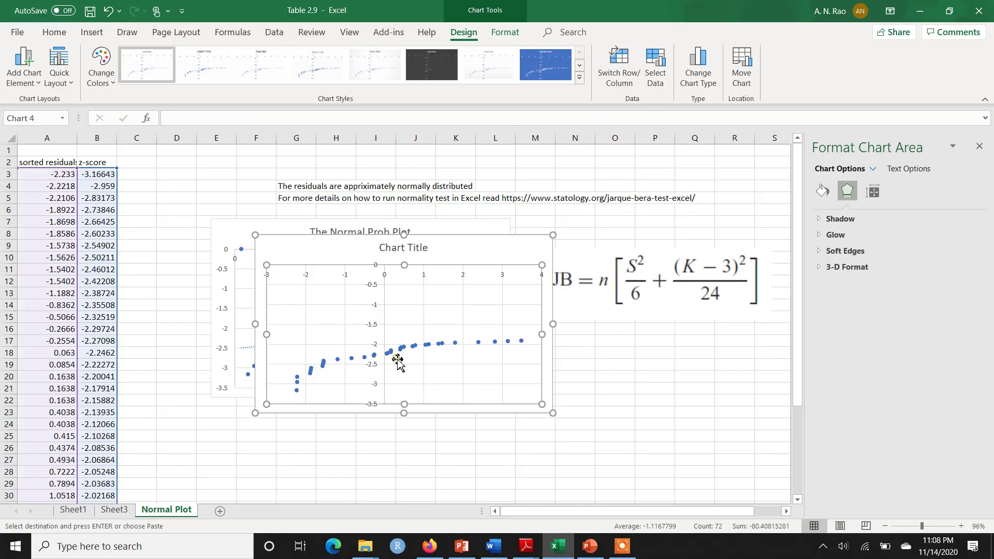
pyautogui.moveTo(252, 236); pyautogui.dragTo(173, 183)
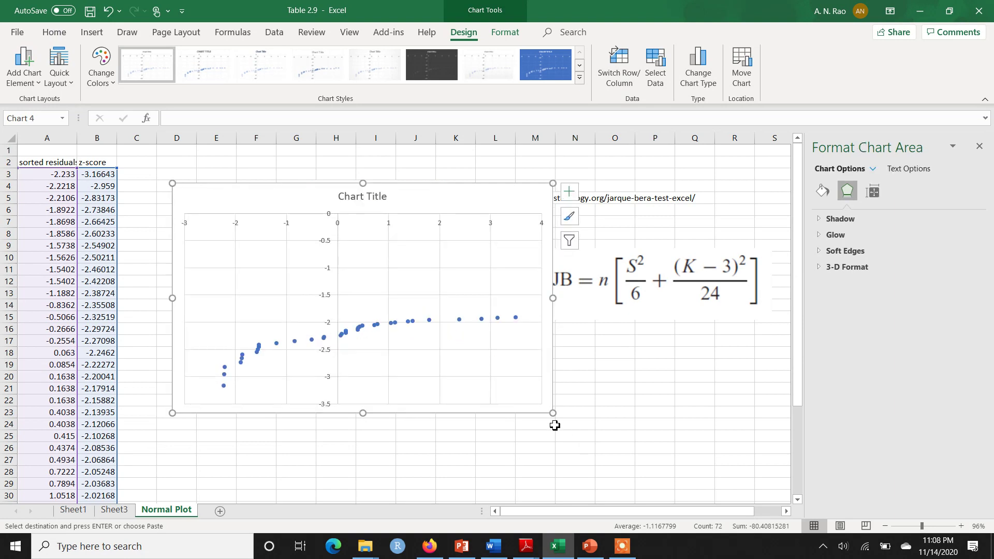
pyautogui.moveTo(565, 419); pyautogui.dragTo(647, 472)
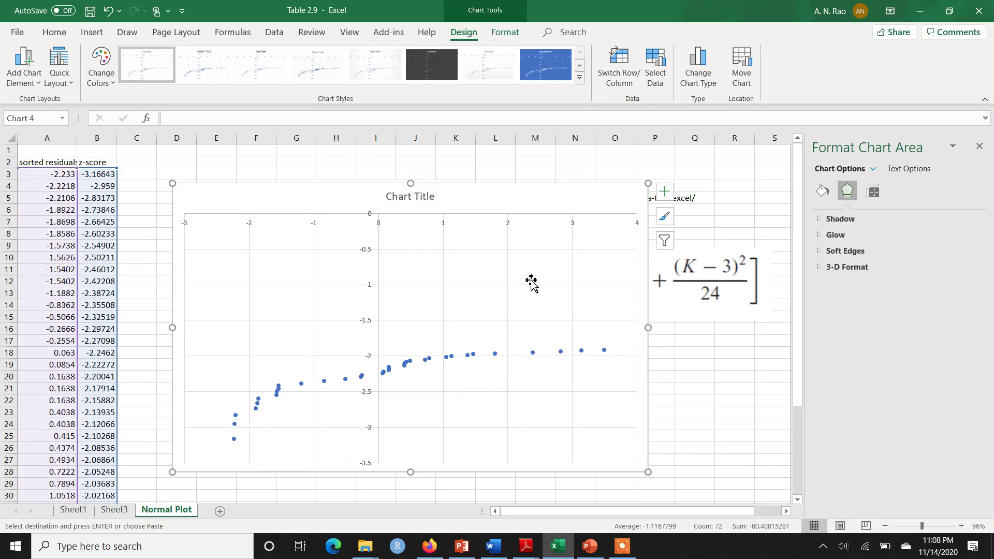
# - Add a trendline to the new scatter chart of residuals and z-scores, then deselect the chart
pyautogui.click(665, 196)
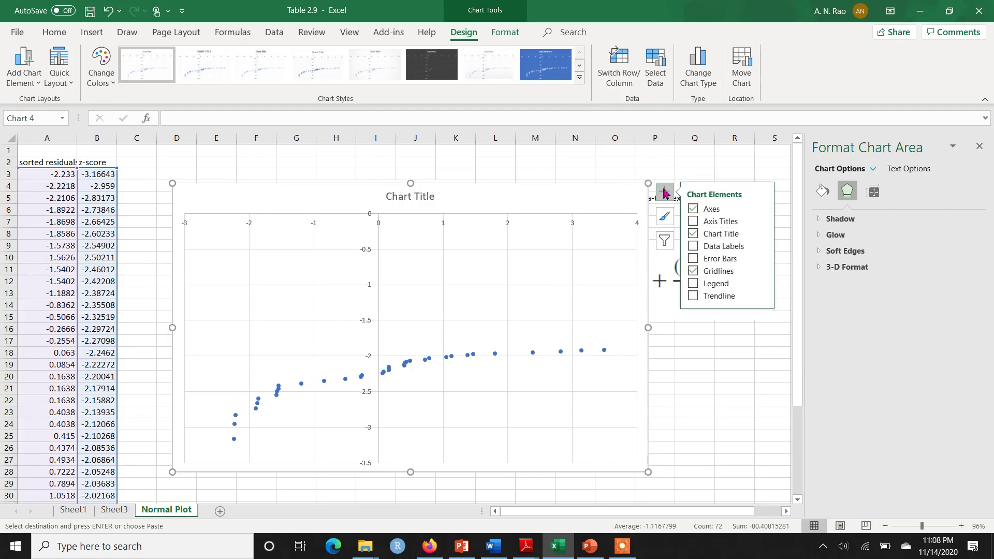
pyautogui.click(693, 295)
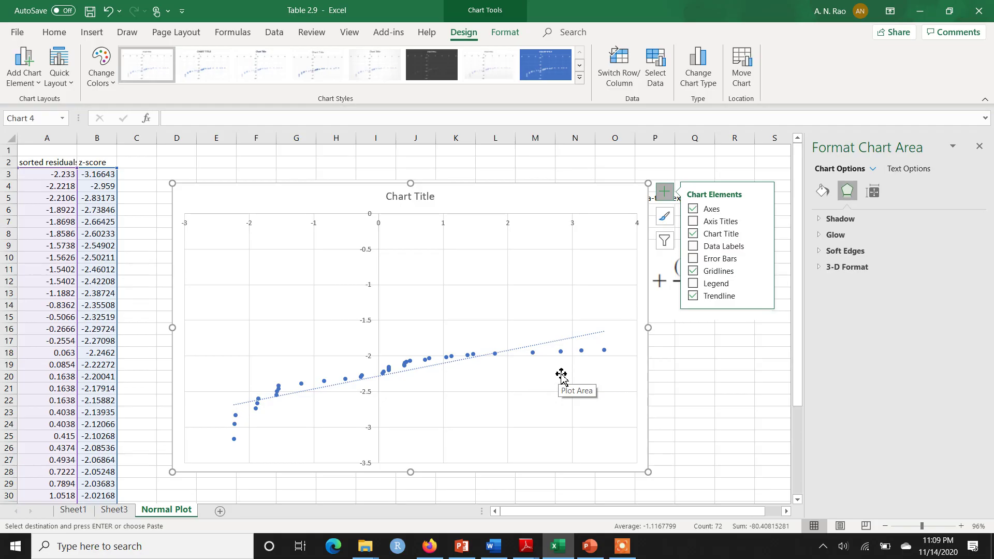
pyautogui.click(696, 361)
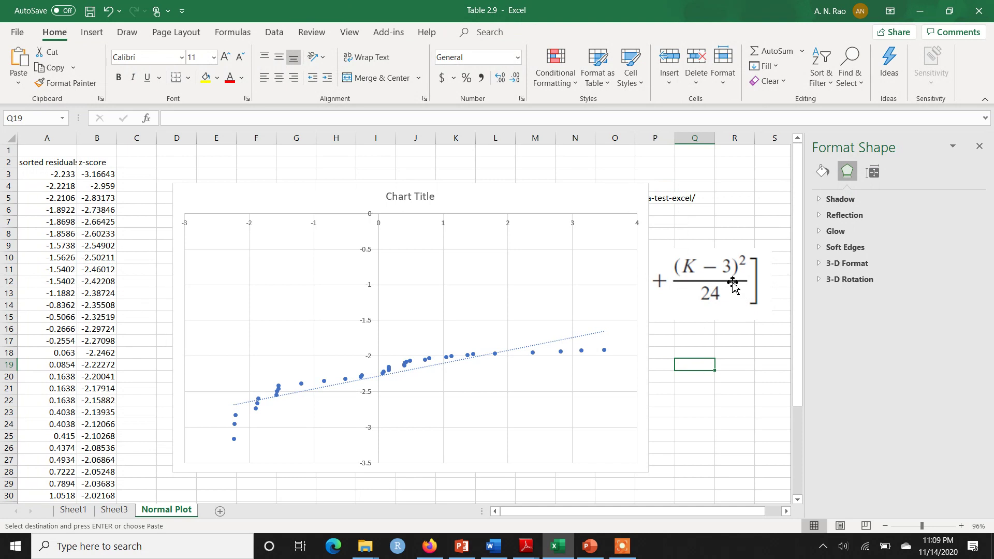
# - Move the new scatter chart over the data columns and shrink it to span about columns A to I and rows 13 to 27
pyautogui.click(539, 208)
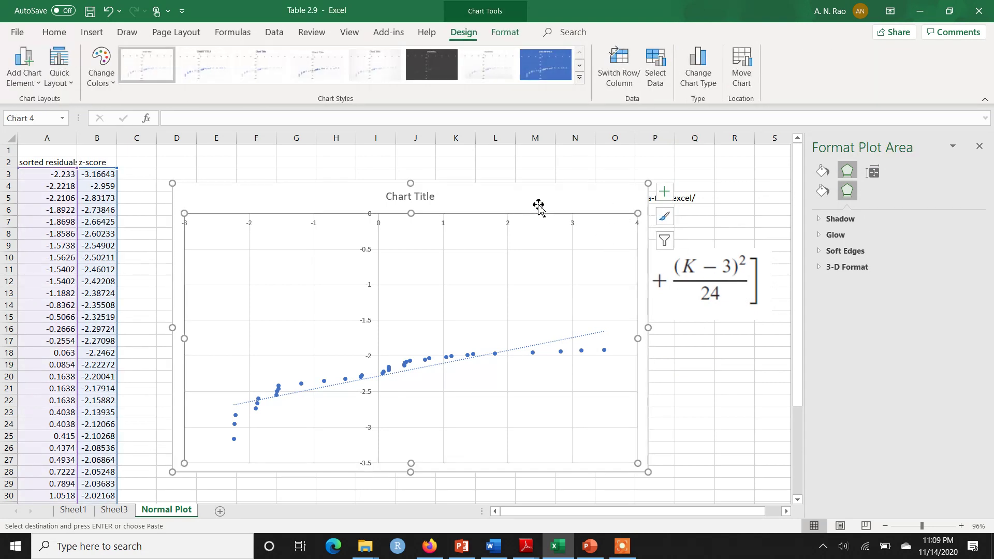
pyautogui.moveTo(537, 205); pyautogui.dragTo(383, 197)
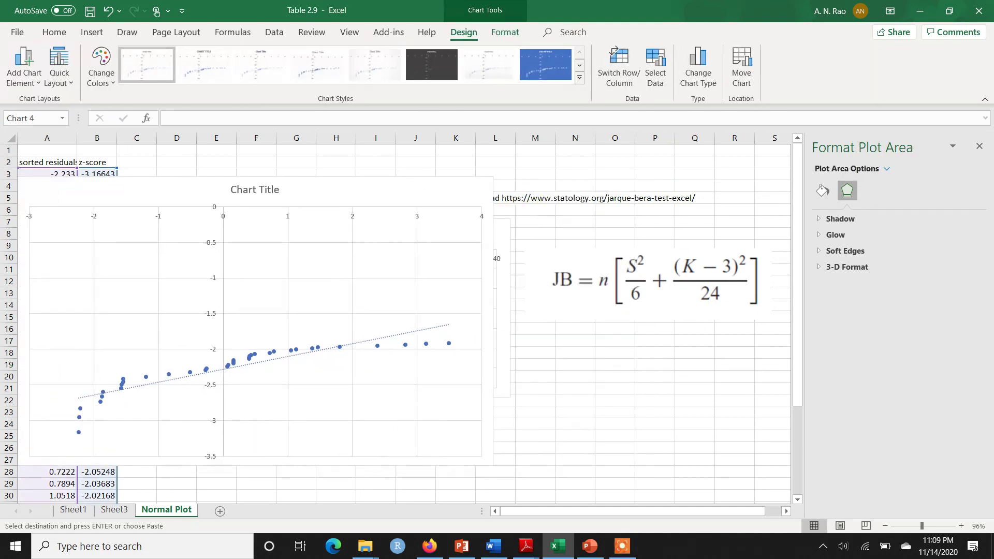
pyautogui.click(658, 280)
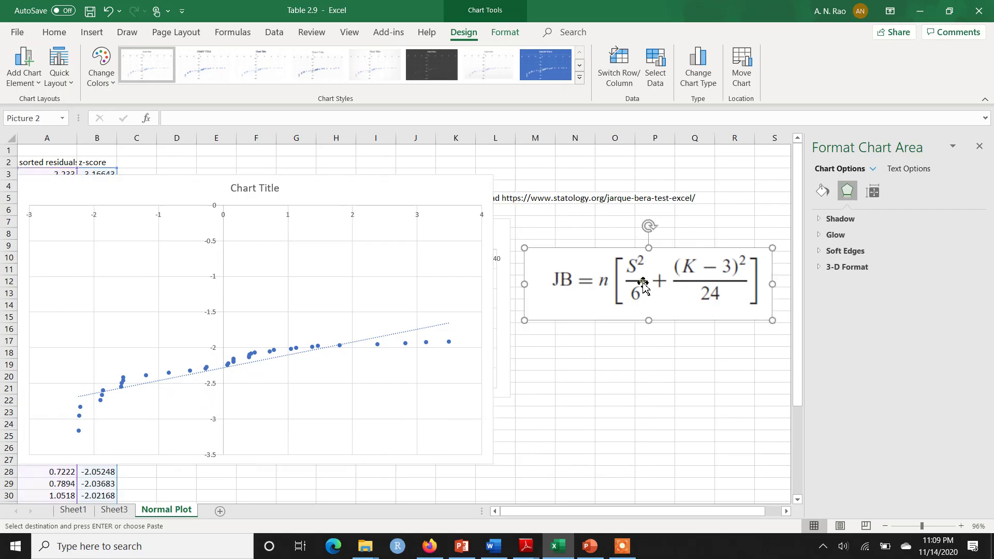
pyautogui.click(471, 202)
pyautogui.moveTo(494, 175); pyautogui.dragTo(381, 294)
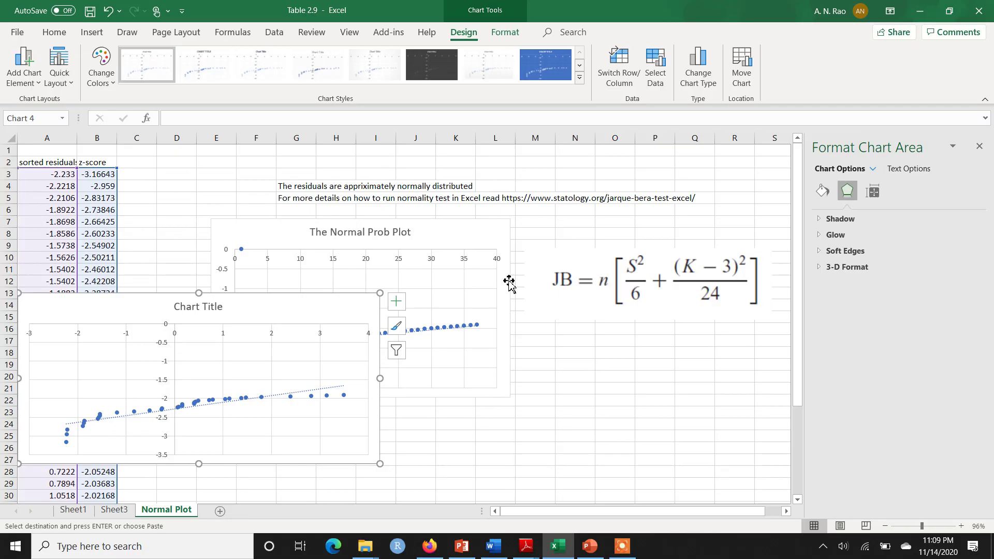
# - Shift the JB formula picture slightly left so it sits beside The Normal Prob Plot chart
pyautogui.click(493, 260)
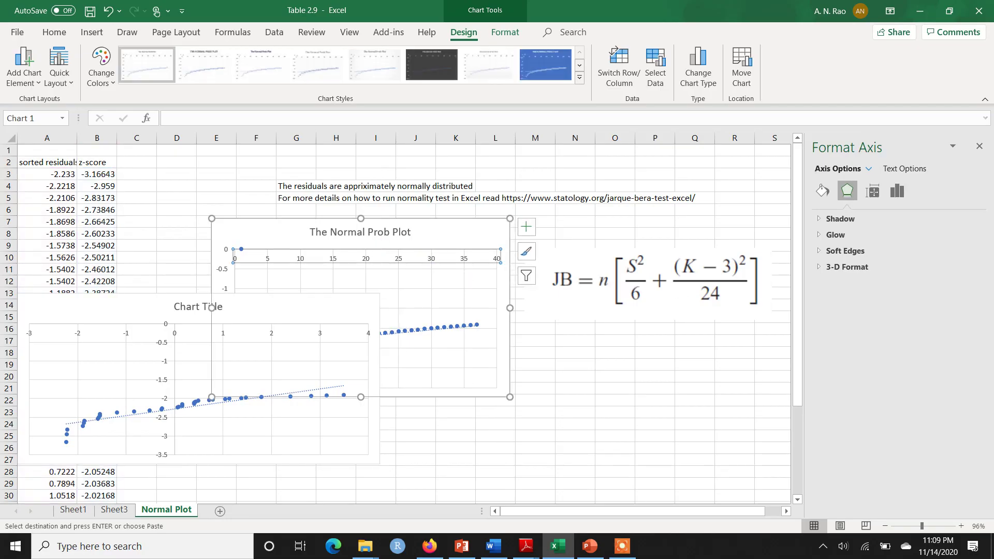
pyautogui.click(678, 290)
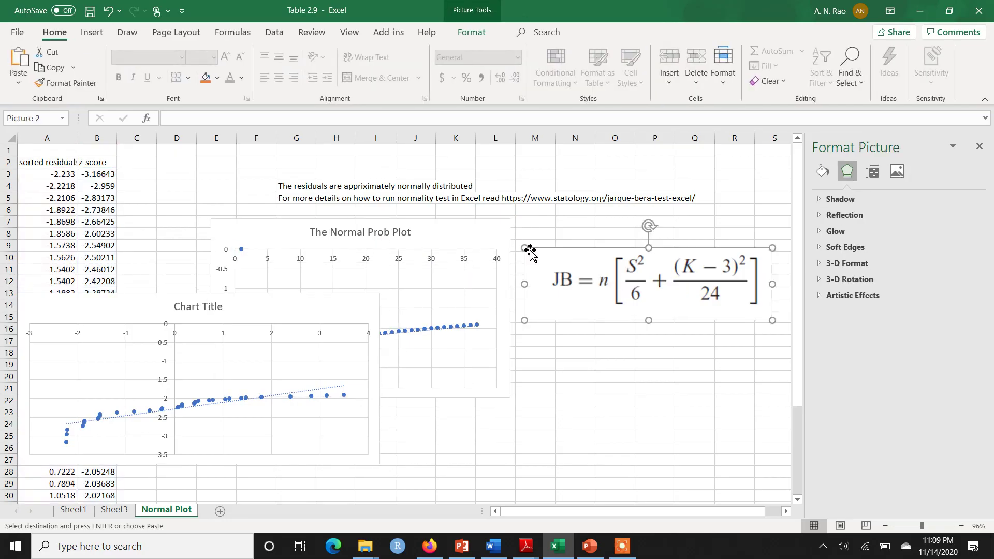
pyautogui.moveTo(526, 250); pyautogui.dragTo(512, 248)
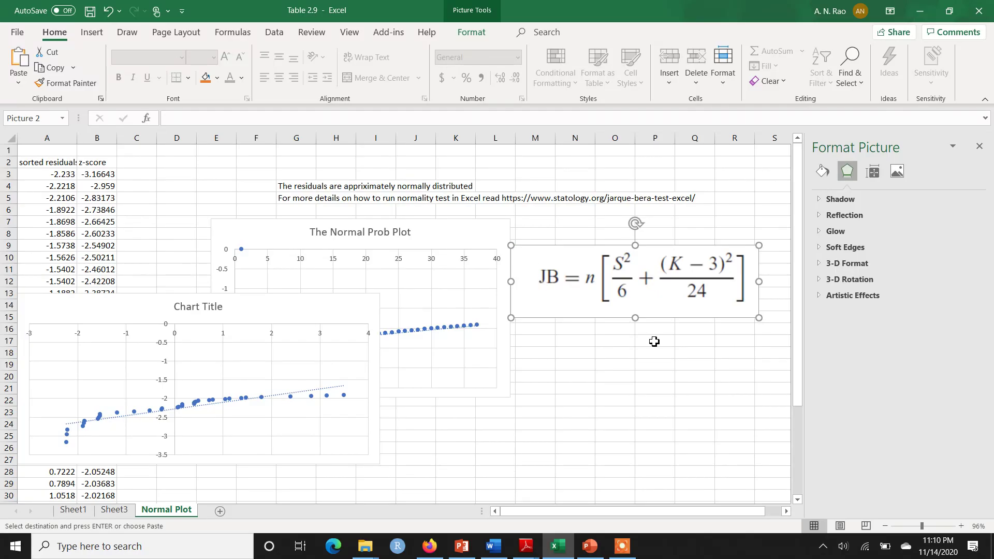
# - Move the plot area of the new scatter chart up inside its frame, over the chart title
pyautogui.click(264, 352)
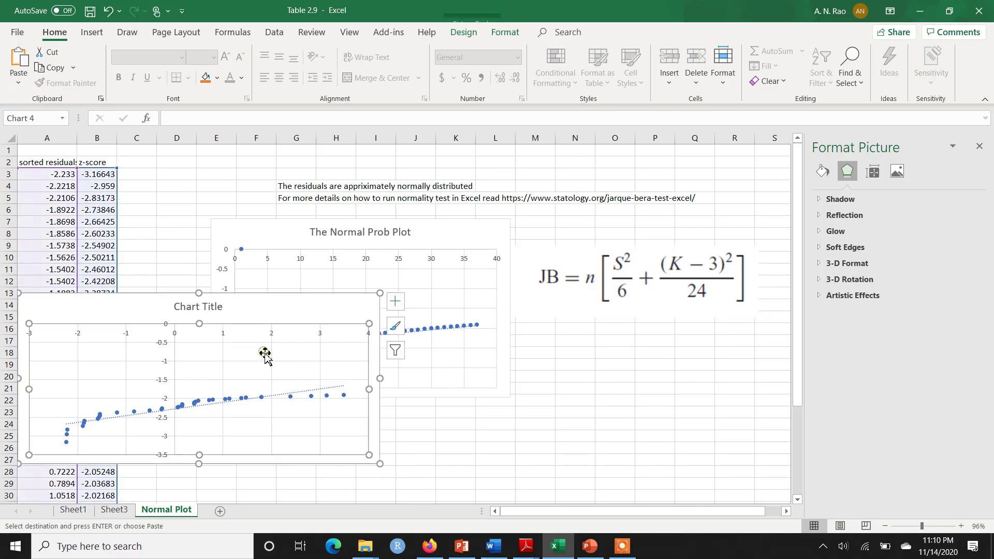
pyautogui.moveTo(264, 352); pyautogui.dragTo(268, 327)
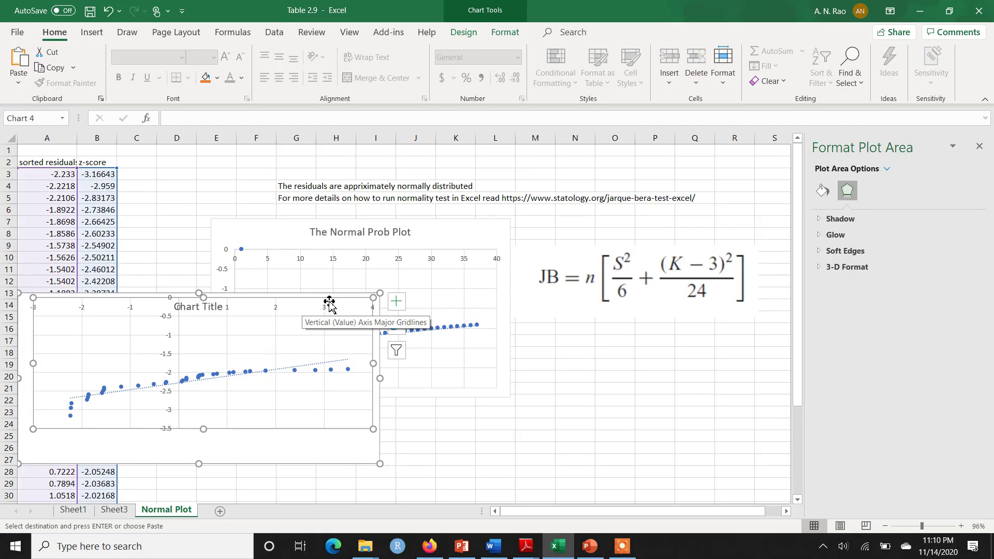
pyautogui.moveTo(328, 299); pyautogui.dragTo(489, 229)
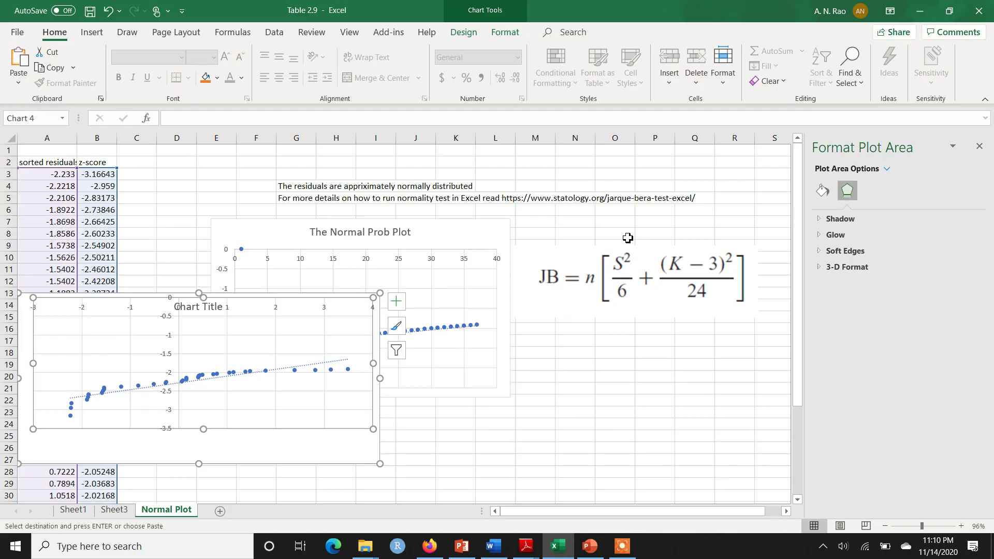
# - Review the normality test note with its web link in G5 and the JB formula picture
pyautogui.click(291, 202)
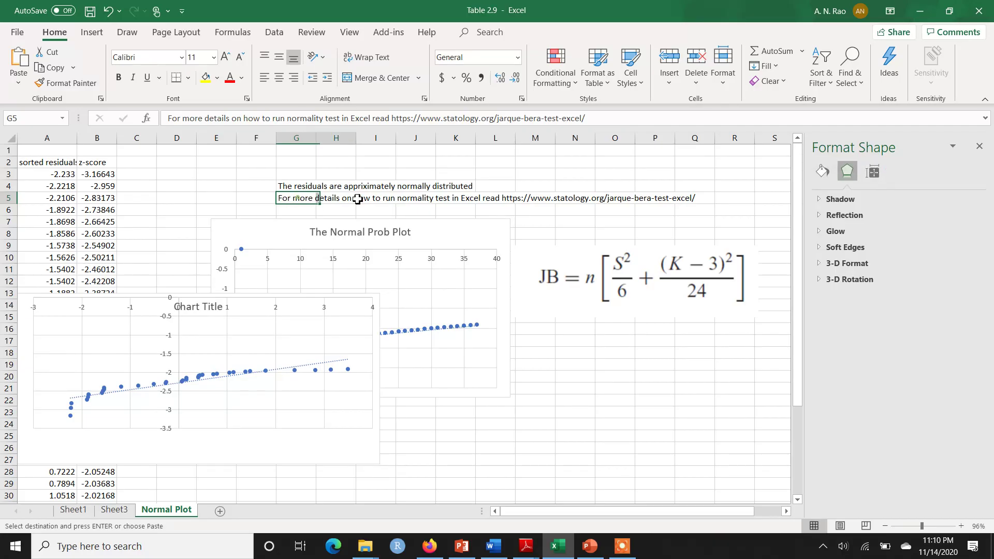
pyautogui.moveTo(357, 199); pyautogui.dragTo(704, 198)
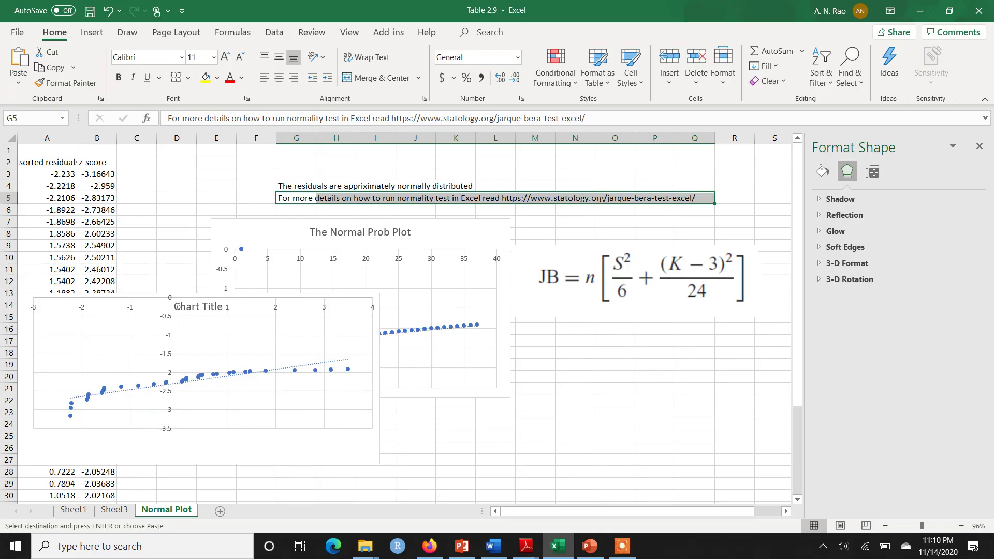
pyautogui.click(626, 288)
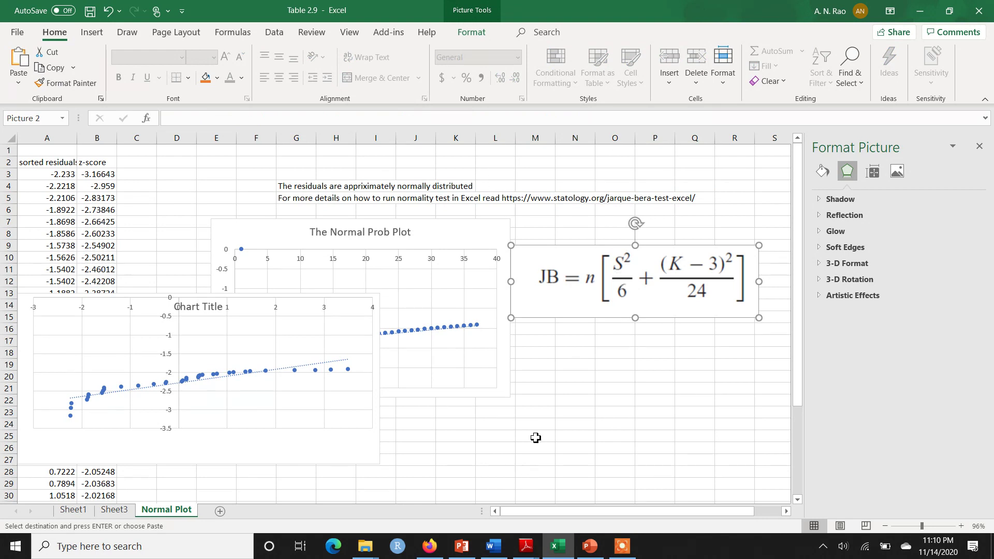
pyautogui.click(549, 425)
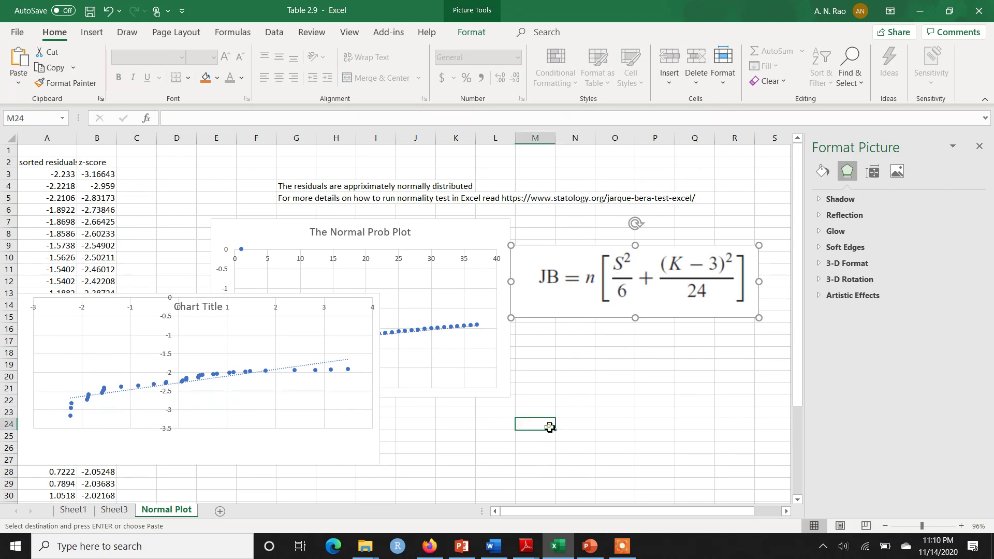
# - Display the title sheet, Sheet3
pyautogui.click(126, 512)
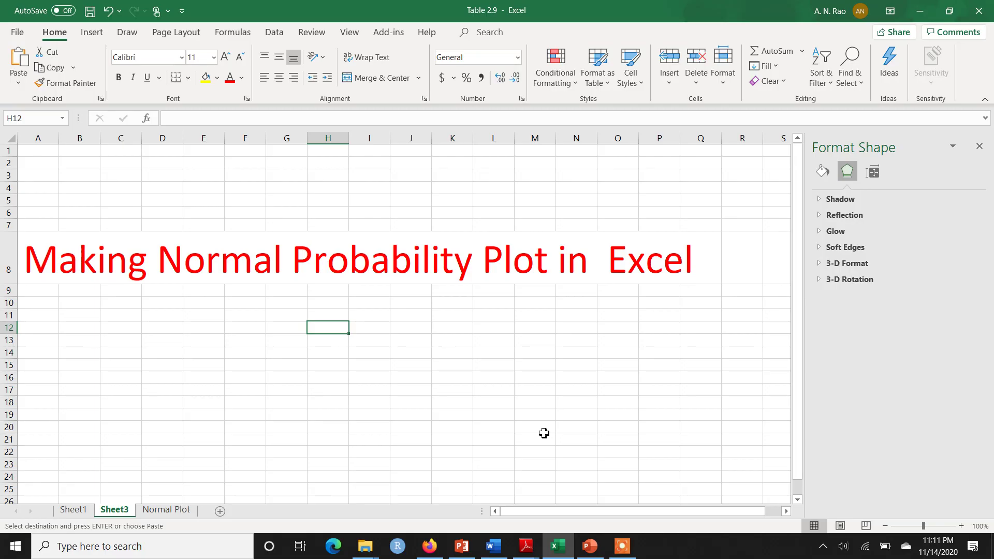
pyautogui.click(621, 546)
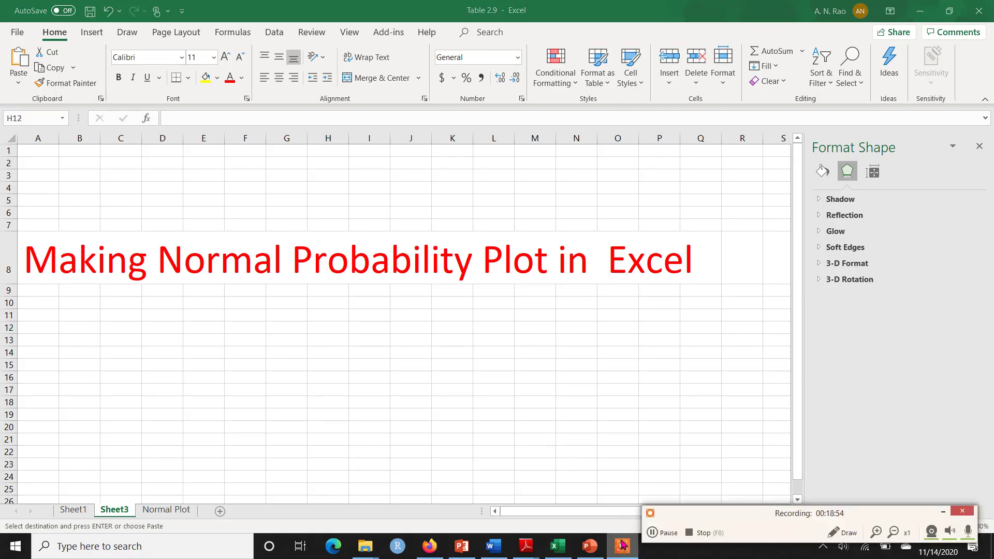